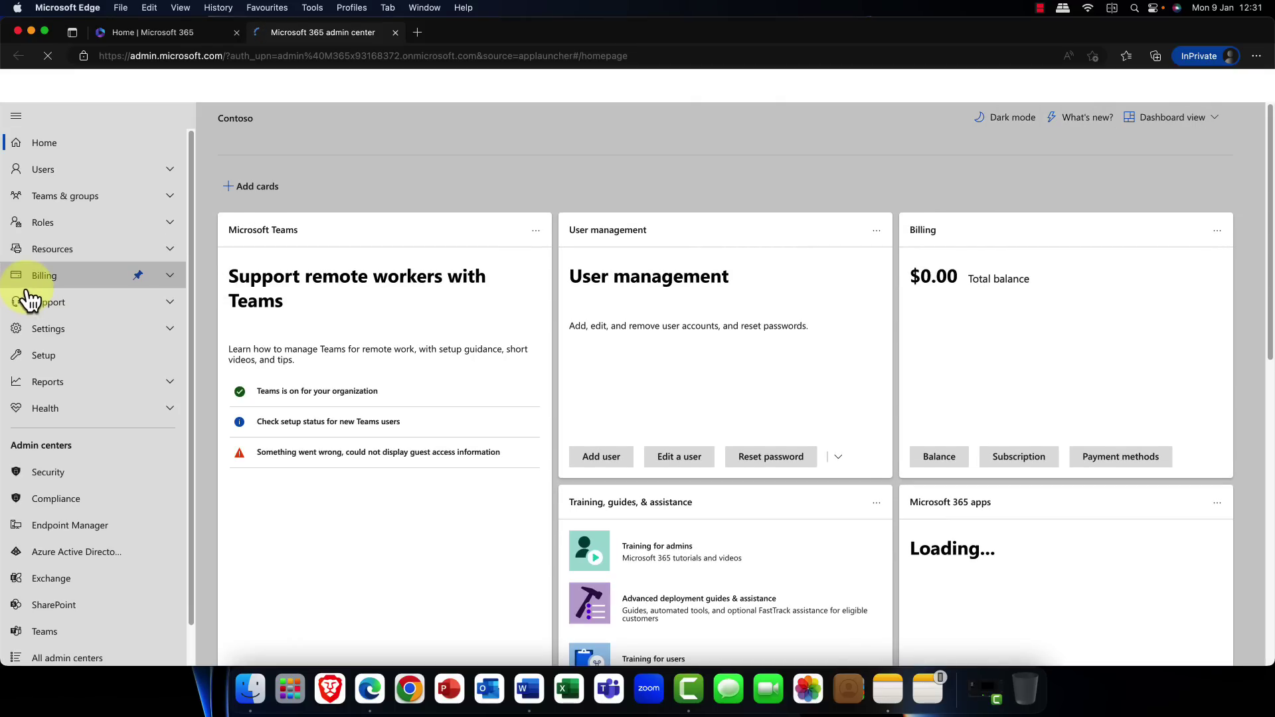
# Open a user from Active users and check their priority monitoring, which is already enabled
pyautogui.click(45, 174)
pyautogui.click(69, 196)
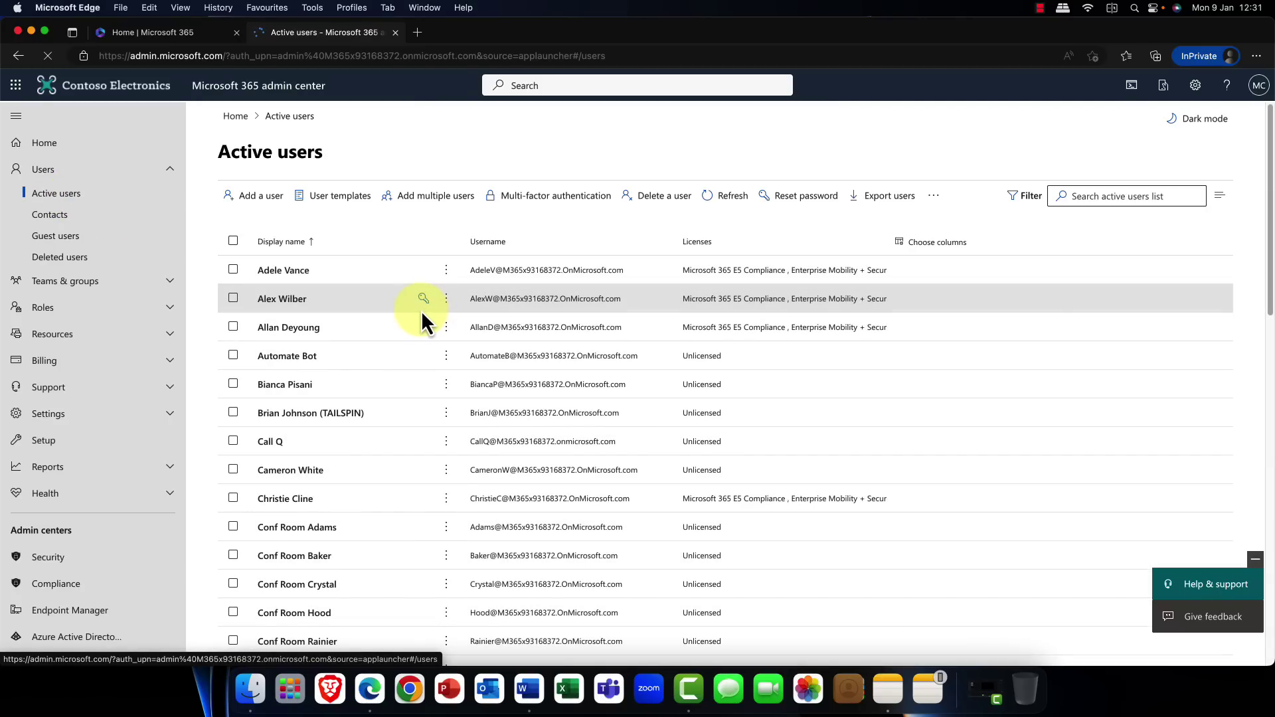
pyautogui.click(282, 299)
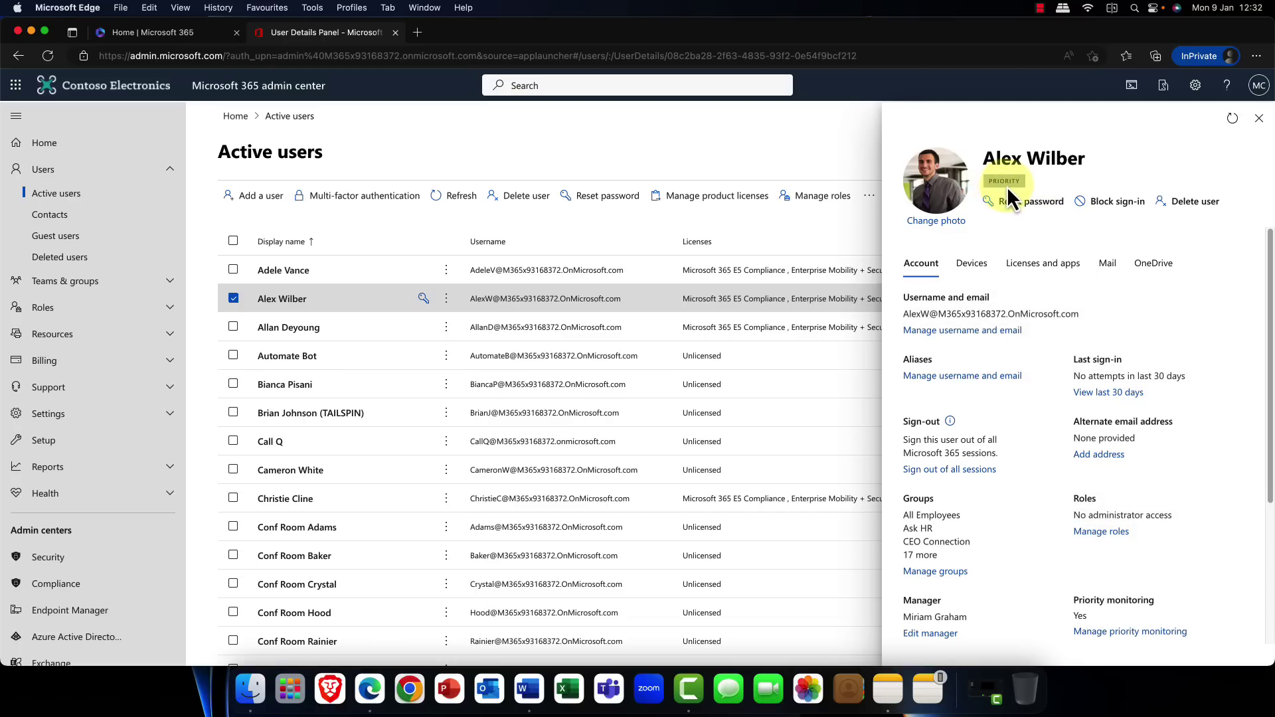
pyautogui.scroll(-5, 1144, 356)
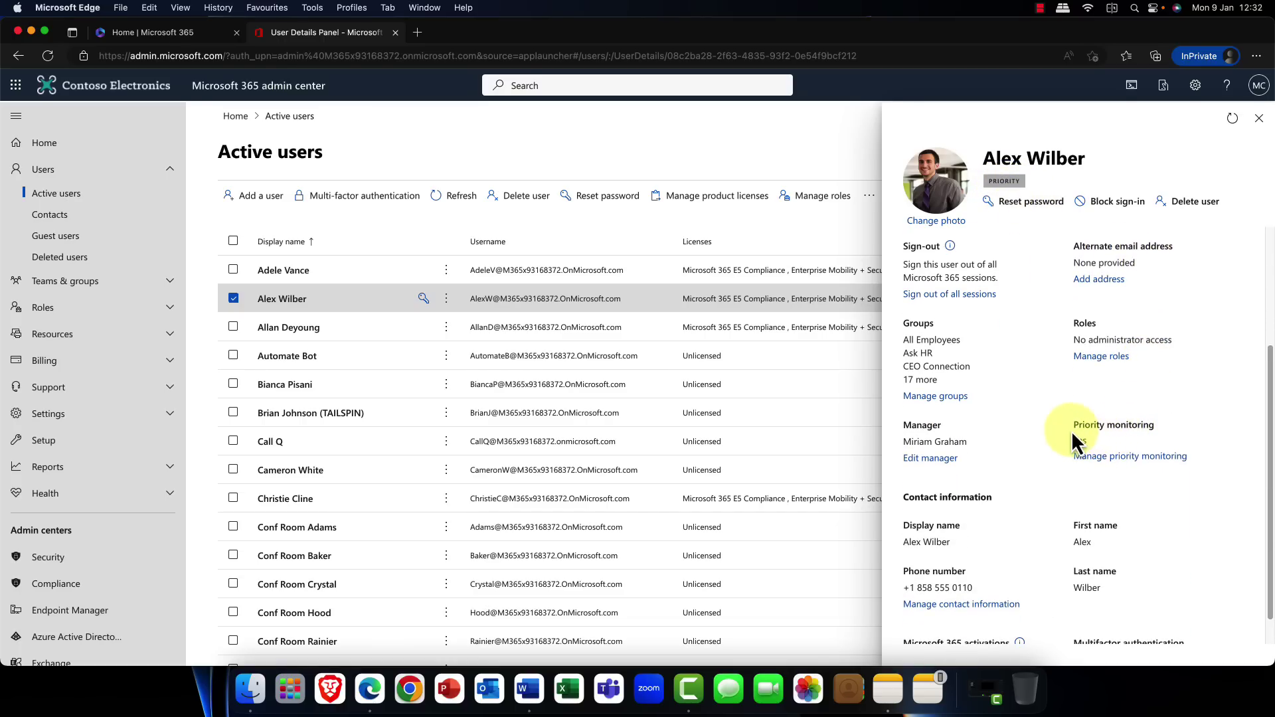
pyautogui.click(1097, 458)
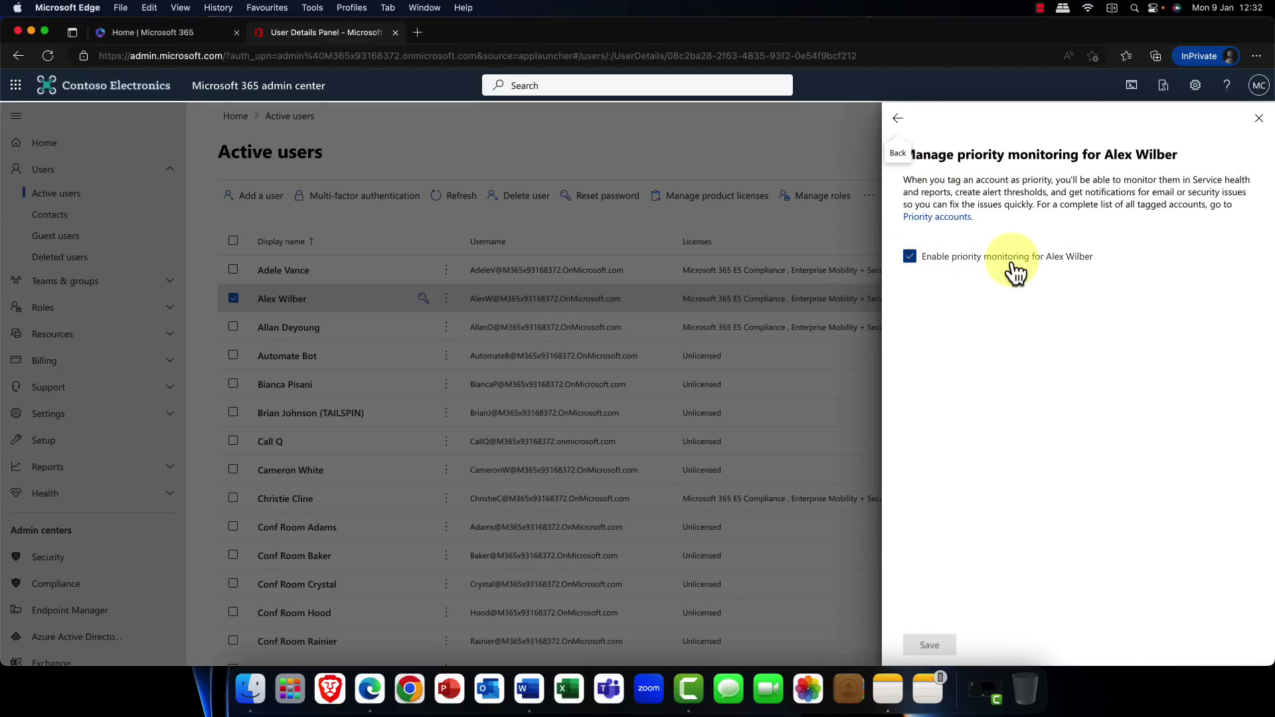
# Close the priority monitoring pane and view Service health's seven active service advisories
pyautogui.click(1258, 118)
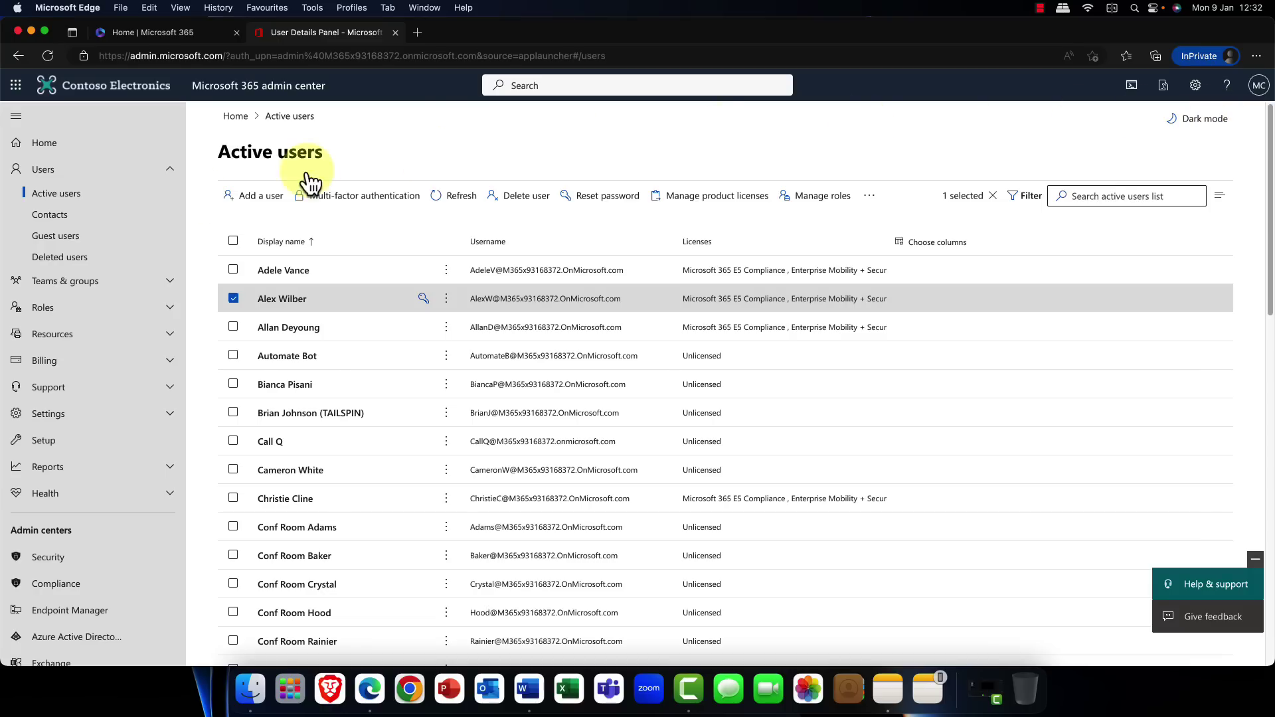
pyautogui.click(72, 503)
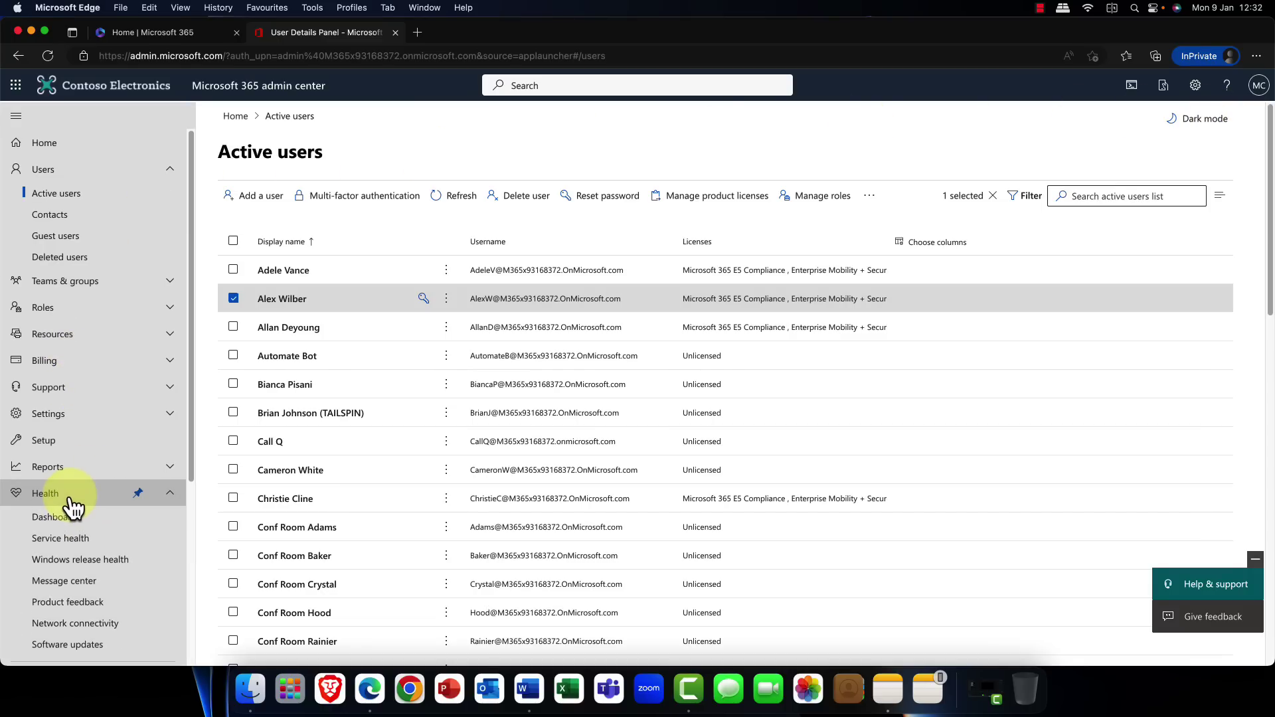
pyautogui.click(77, 541)
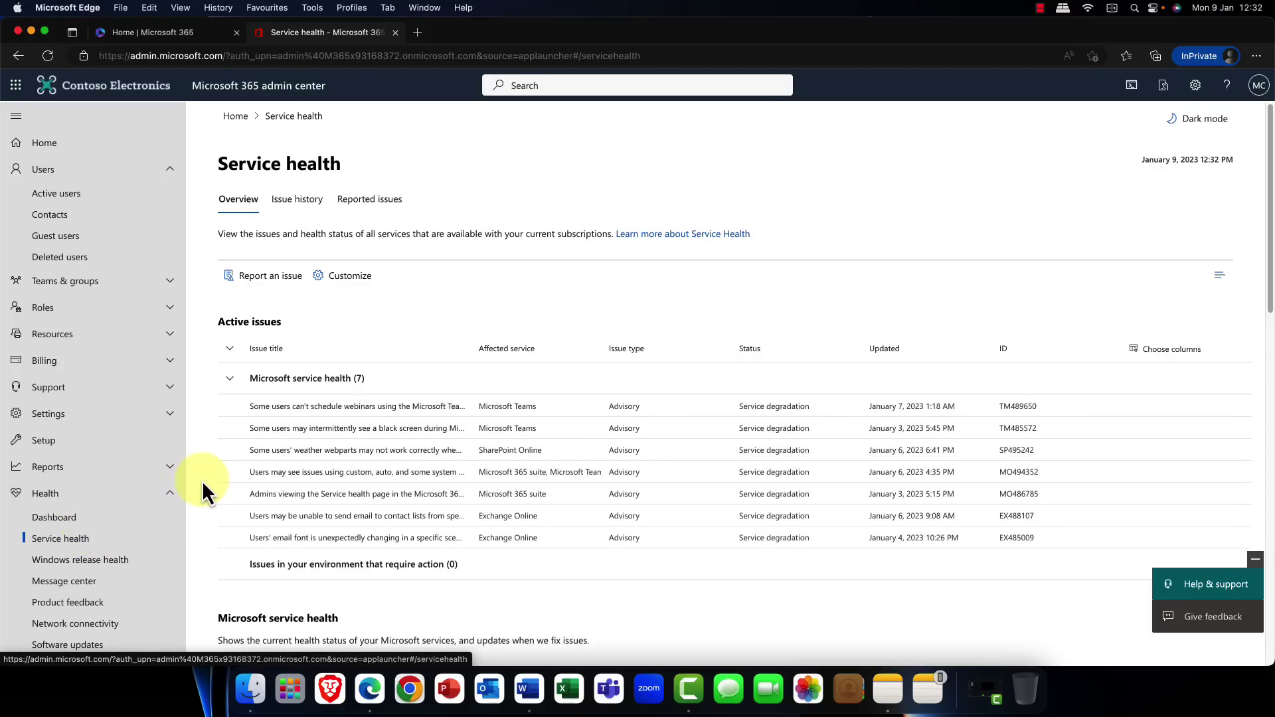
pyautogui.click(174, 499)
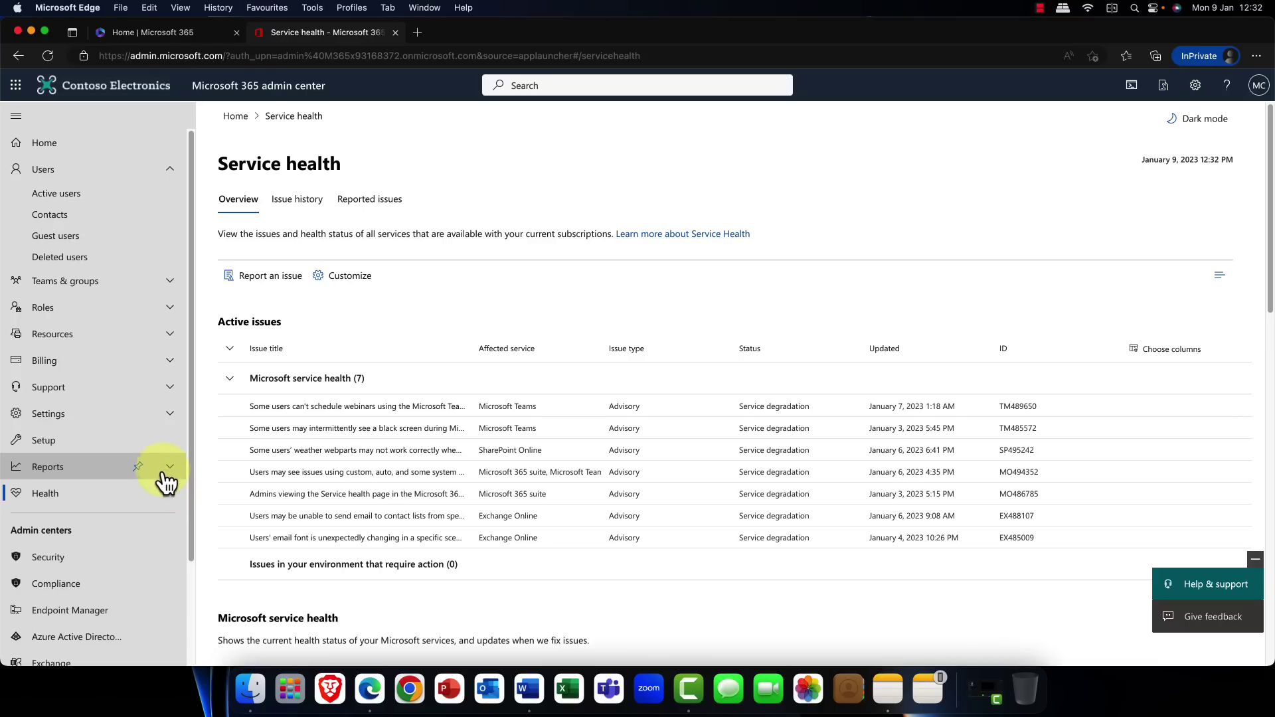
# Expand and collapse Reports, then expand Settings in the left navigation
pyautogui.click(166, 473)
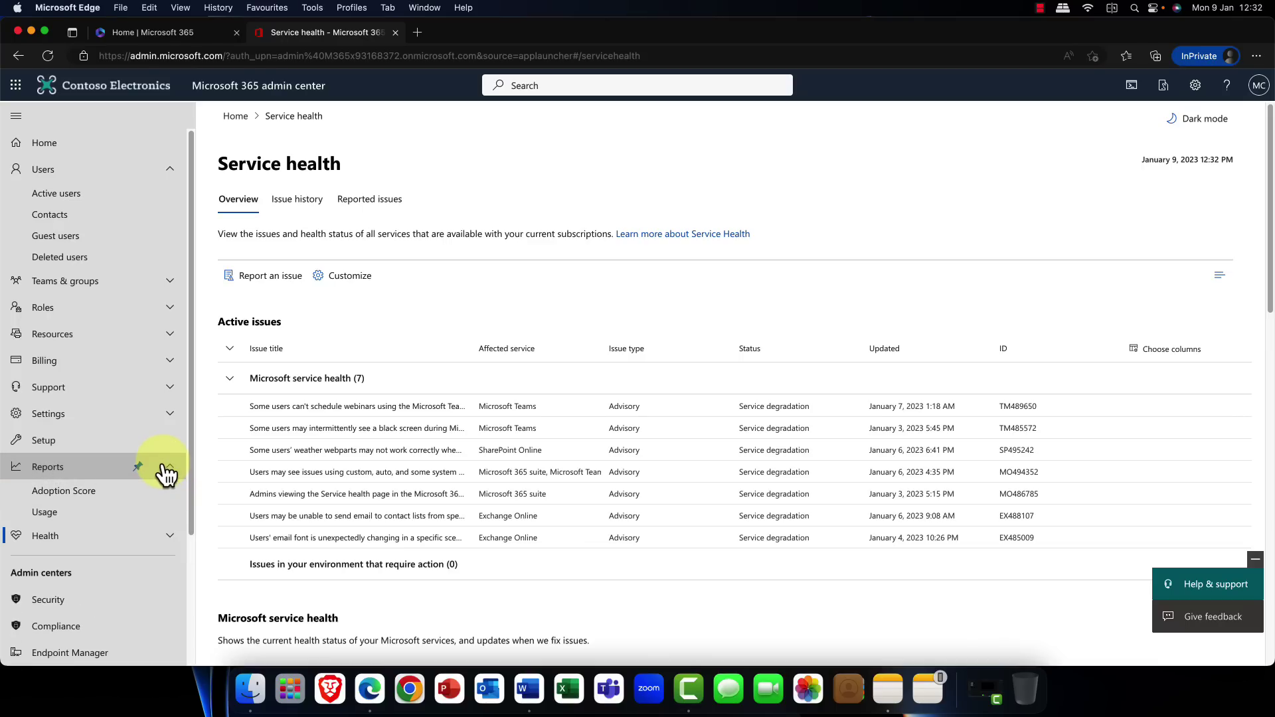
pyautogui.click(167, 473)
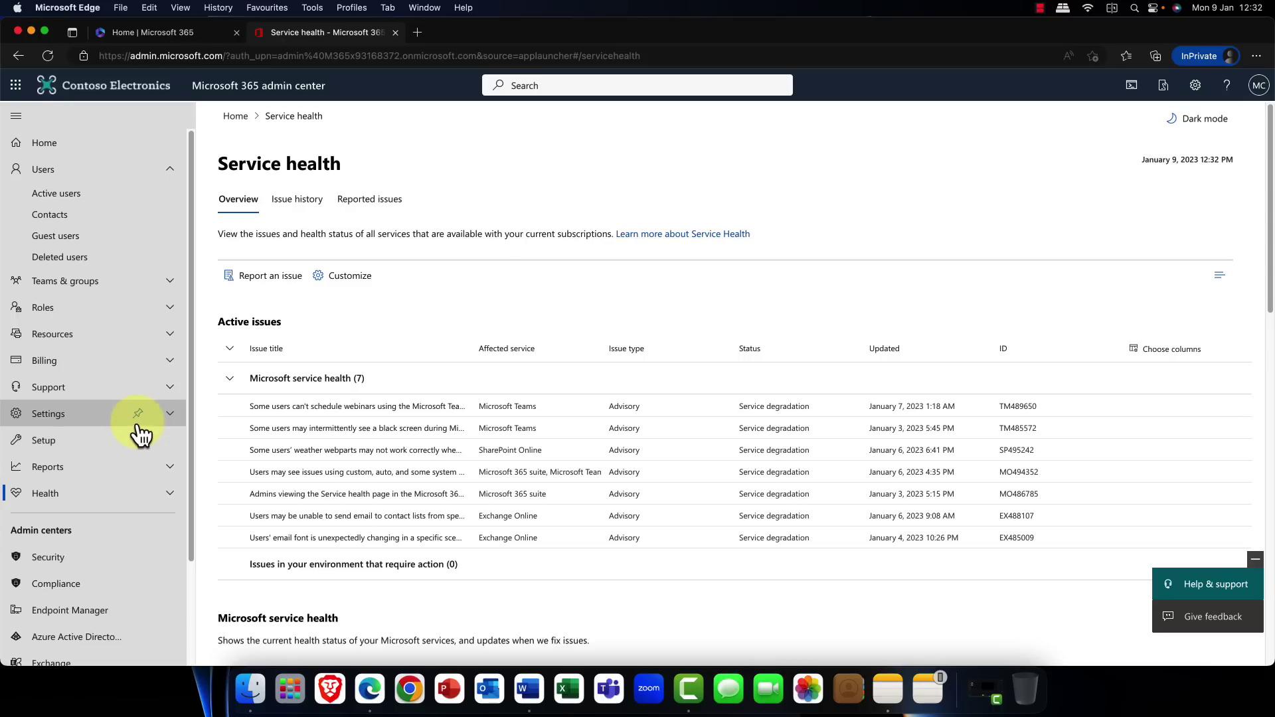
pyautogui.click(101, 418)
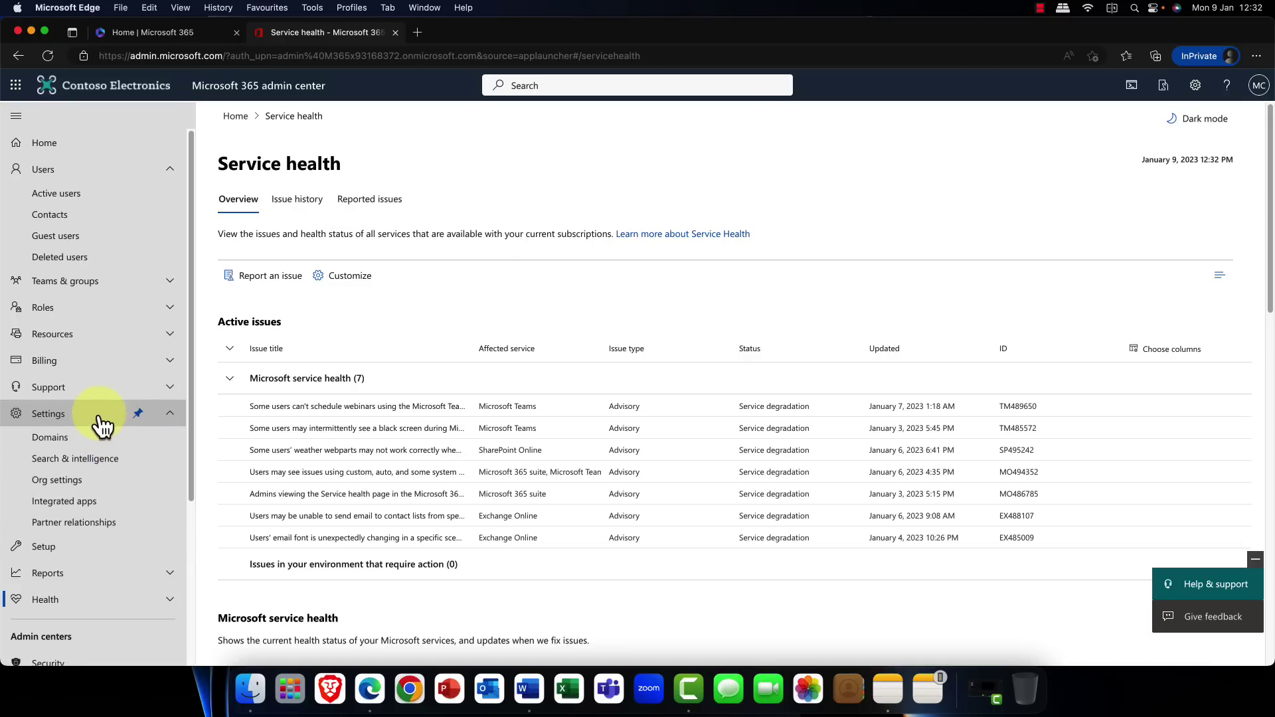
# Go to Search & intelligence and dismiss the introduction dialog and recent searches list
pyautogui.click(79, 462)
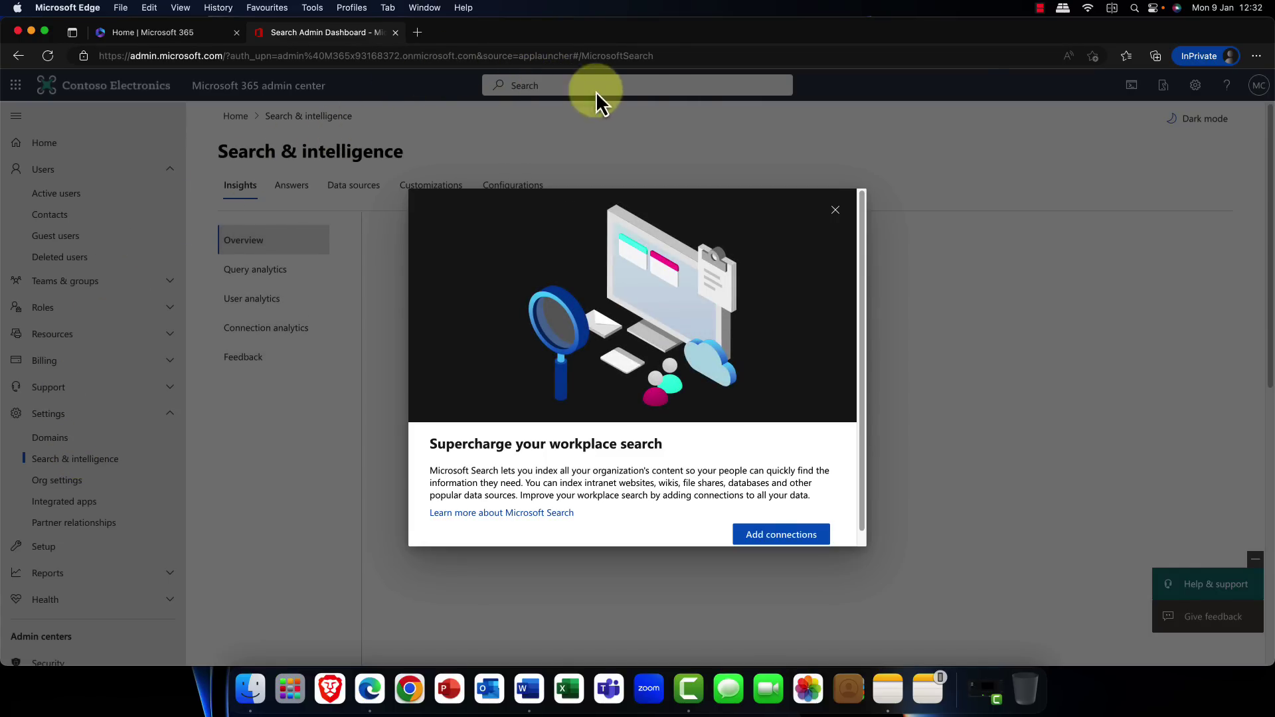
pyautogui.click(836, 211)
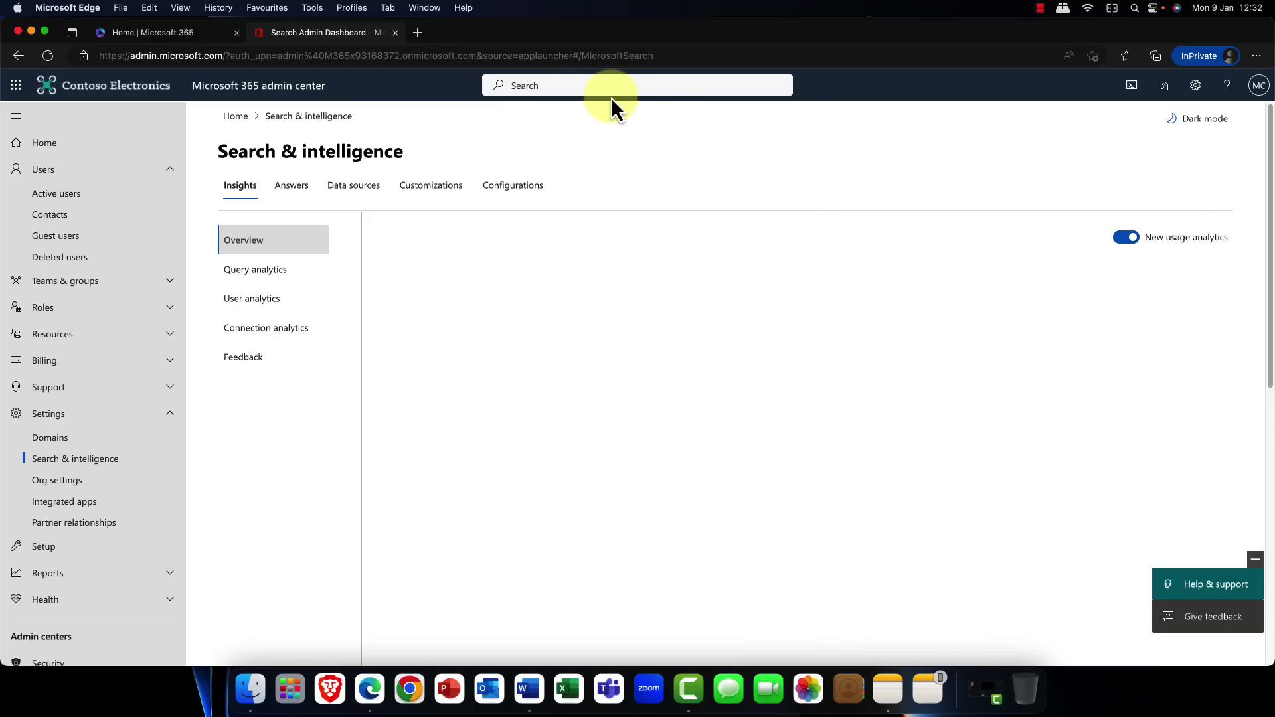
pyautogui.click(559, 85)
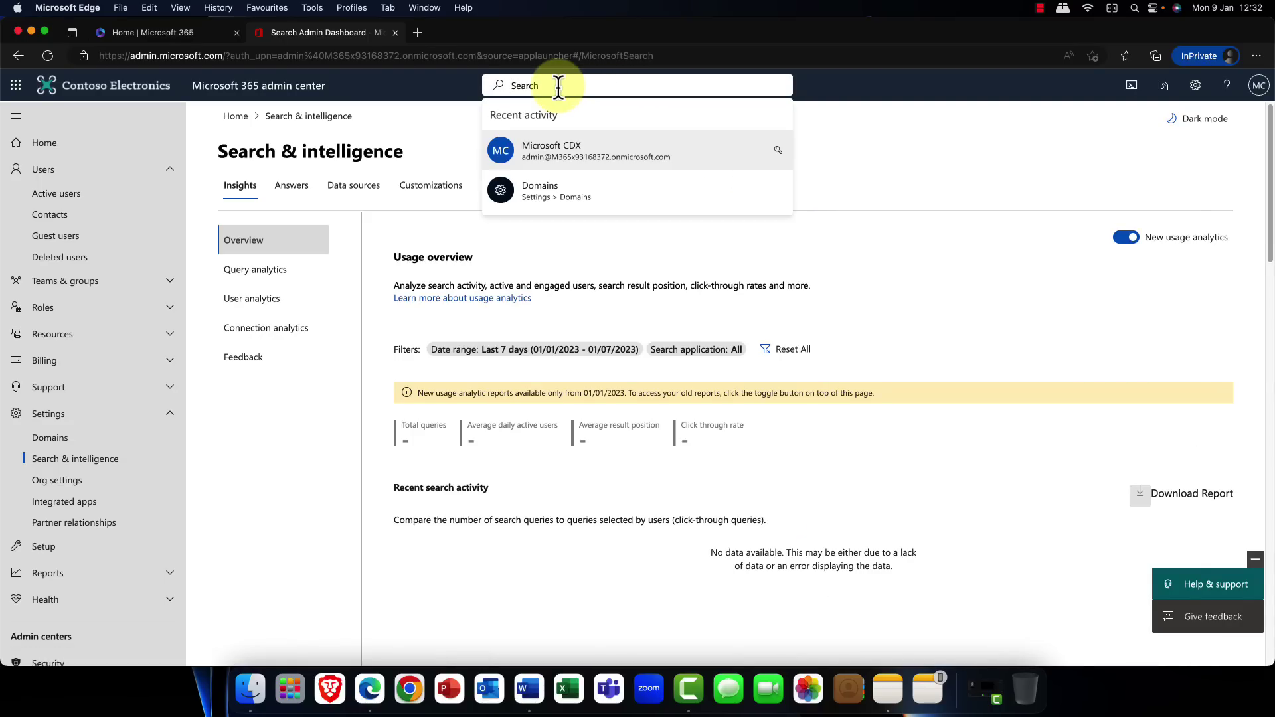
pyautogui.click(452, 115)
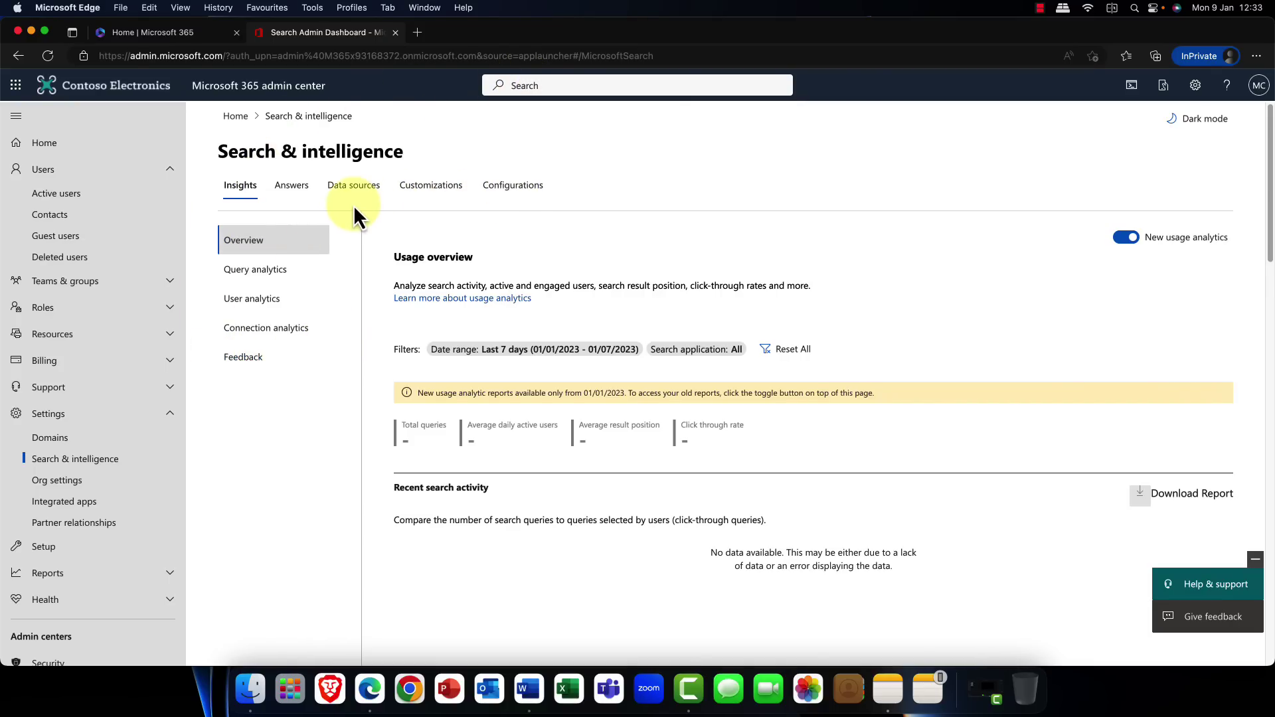
# Browse the Acronyms, Locations and Q&A answers, then view the empty Data sources tab
pyautogui.click(299, 194)
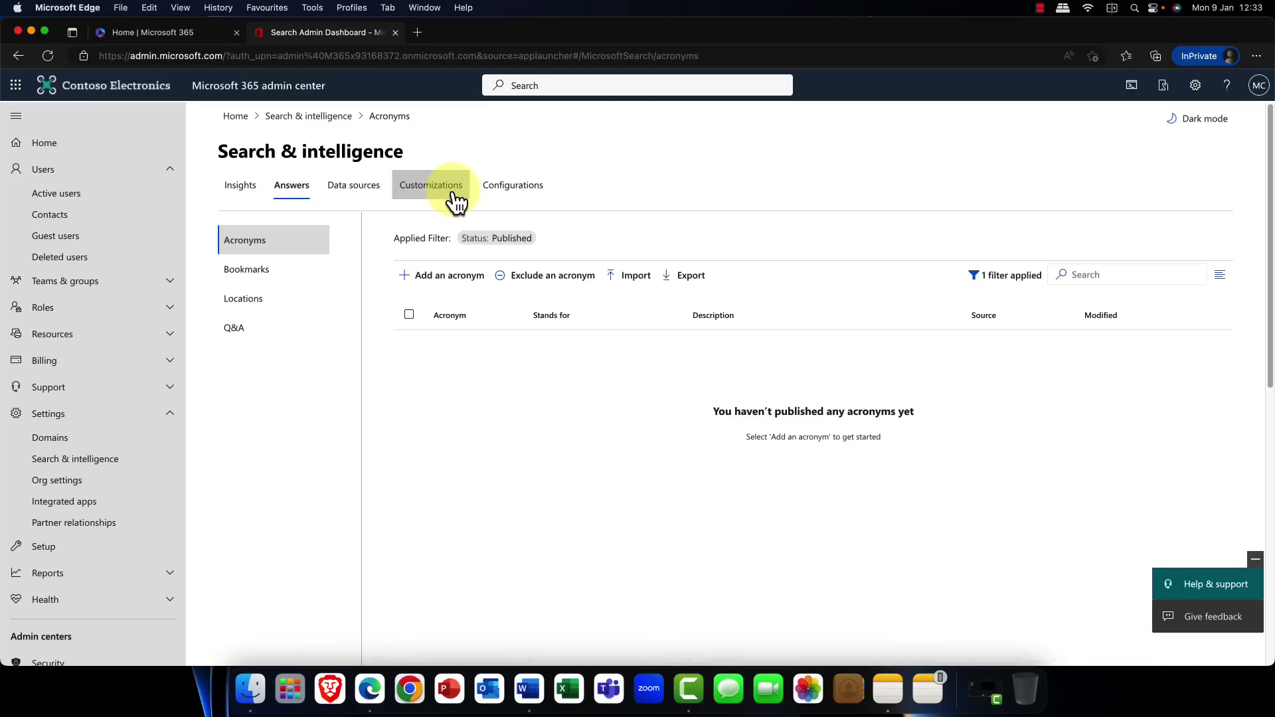
pyautogui.click(242, 304)
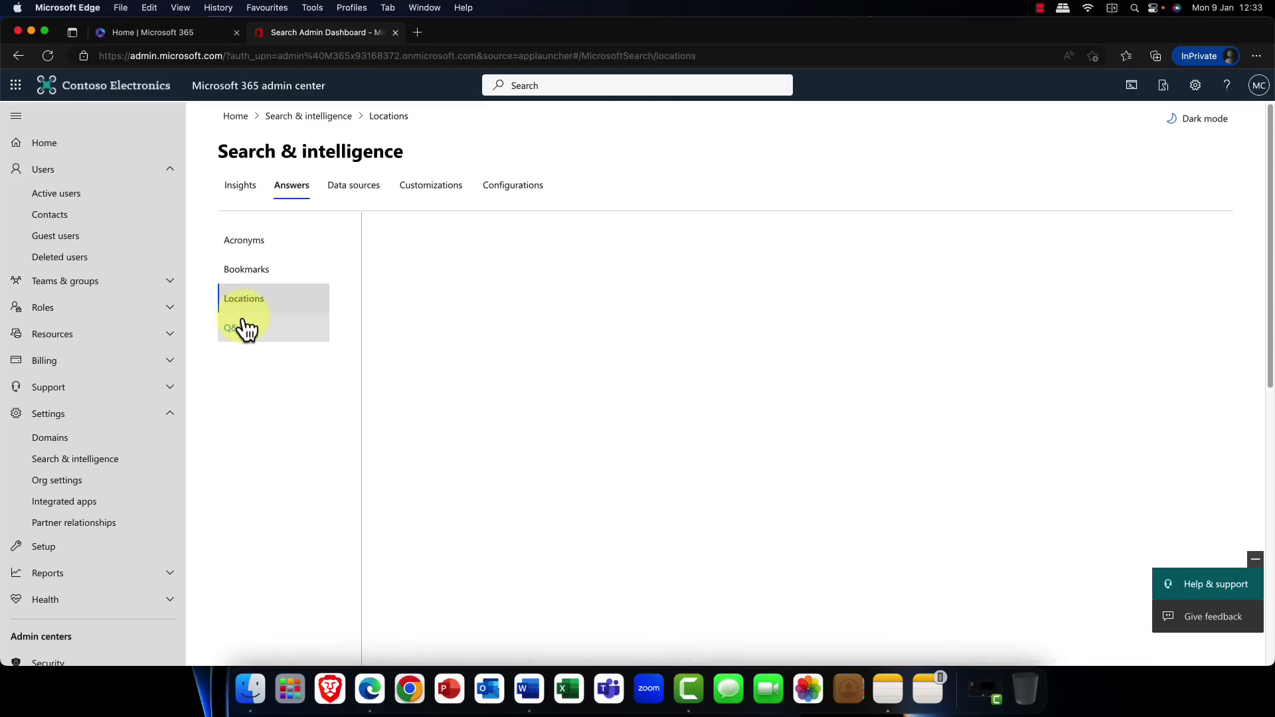
pyautogui.click(248, 338)
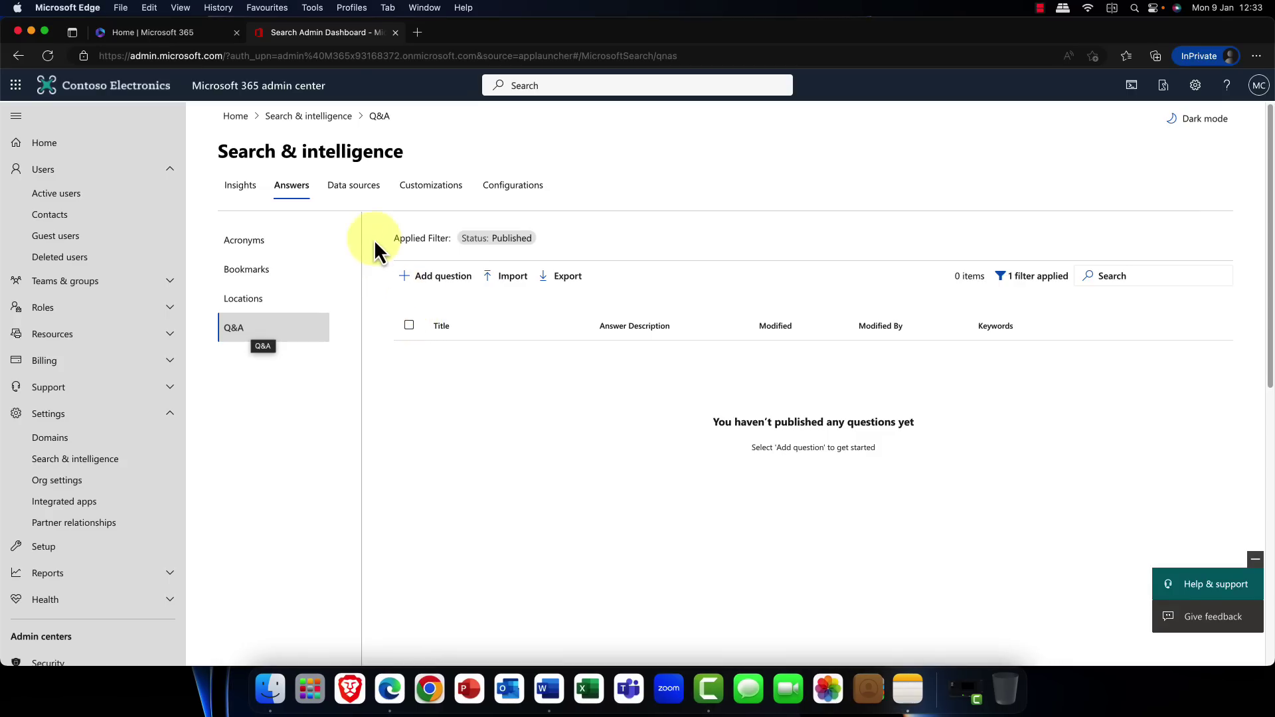
pyautogui.click(355, 191)
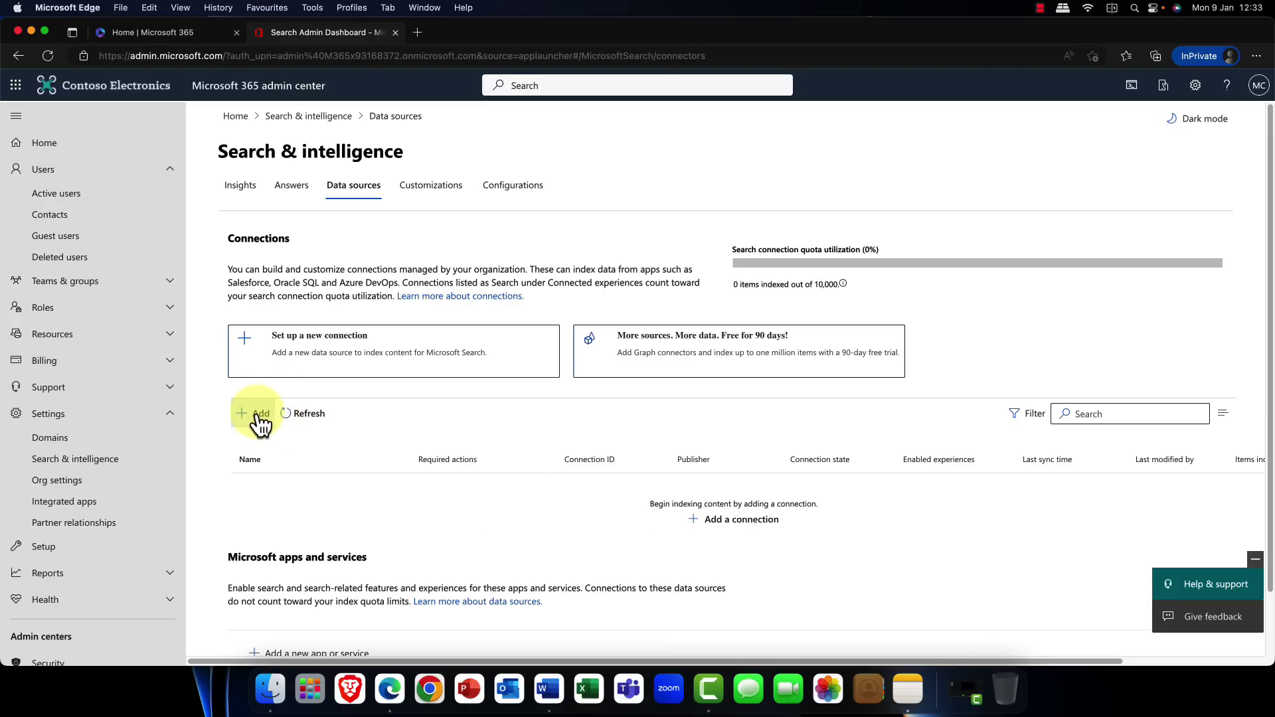
# Browse the gallery of available connectors offered when adding a new data source connection
pyautogui.click(258, 413)
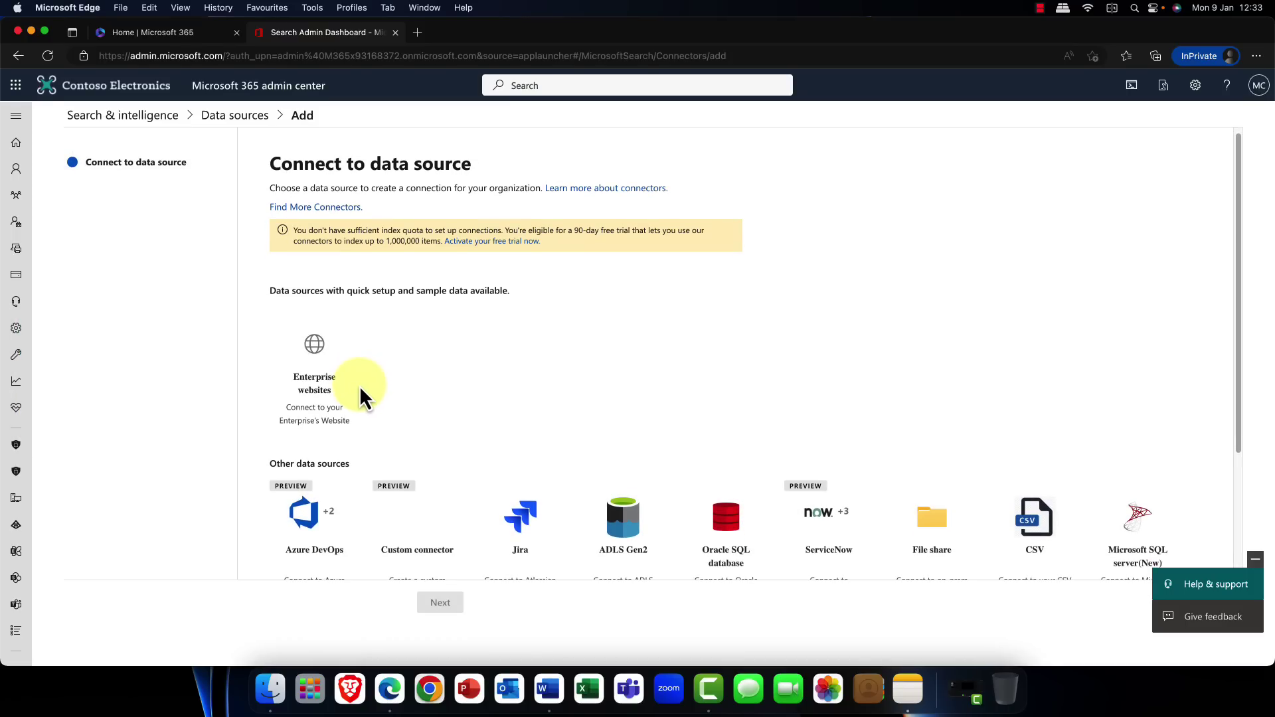
pyautogui.scroll(-4, 360, 388)
pyautogui.scroll(-2, 361, 389)
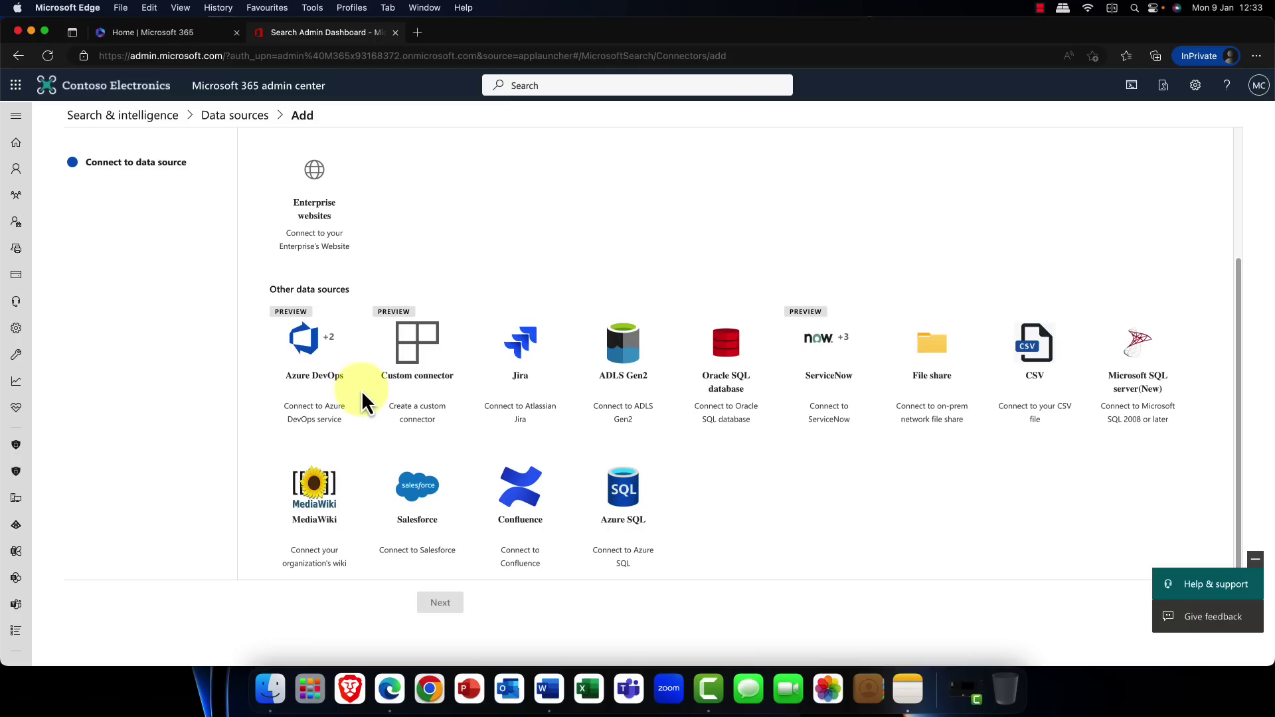
pyautogui.scroll(3, 361, 389)
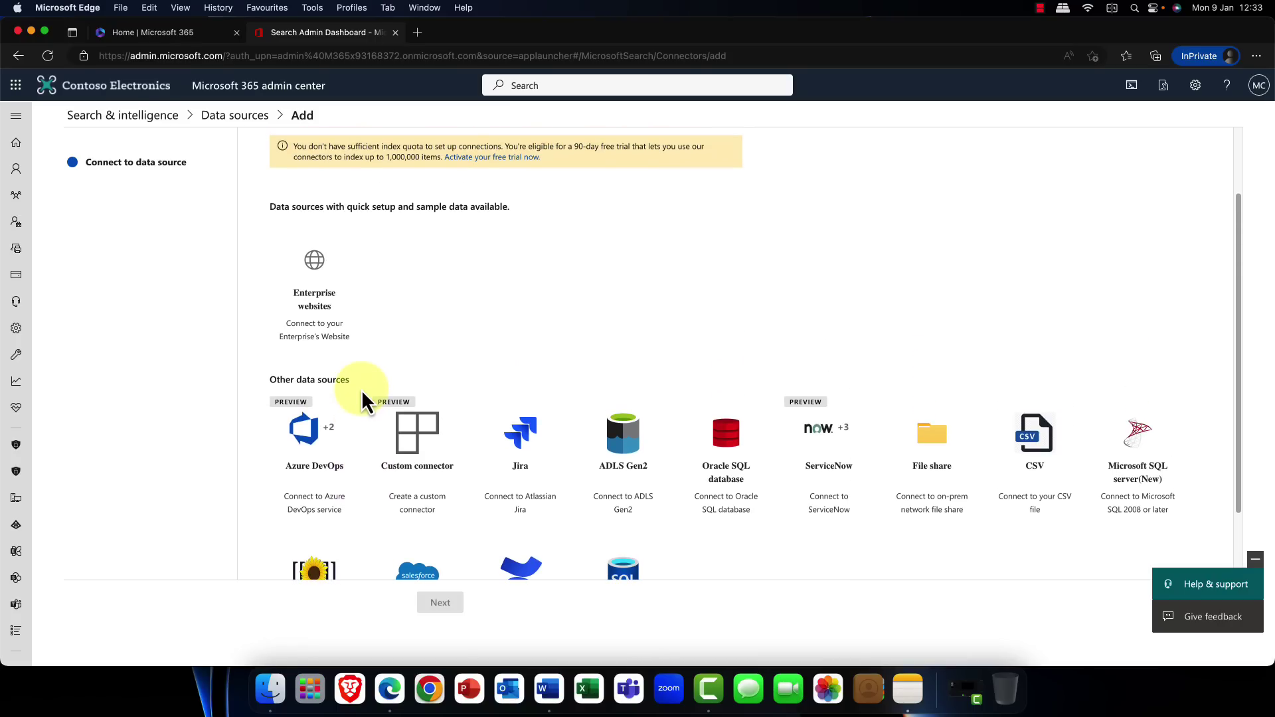
pyautogui.scroll(3, 370, 391)
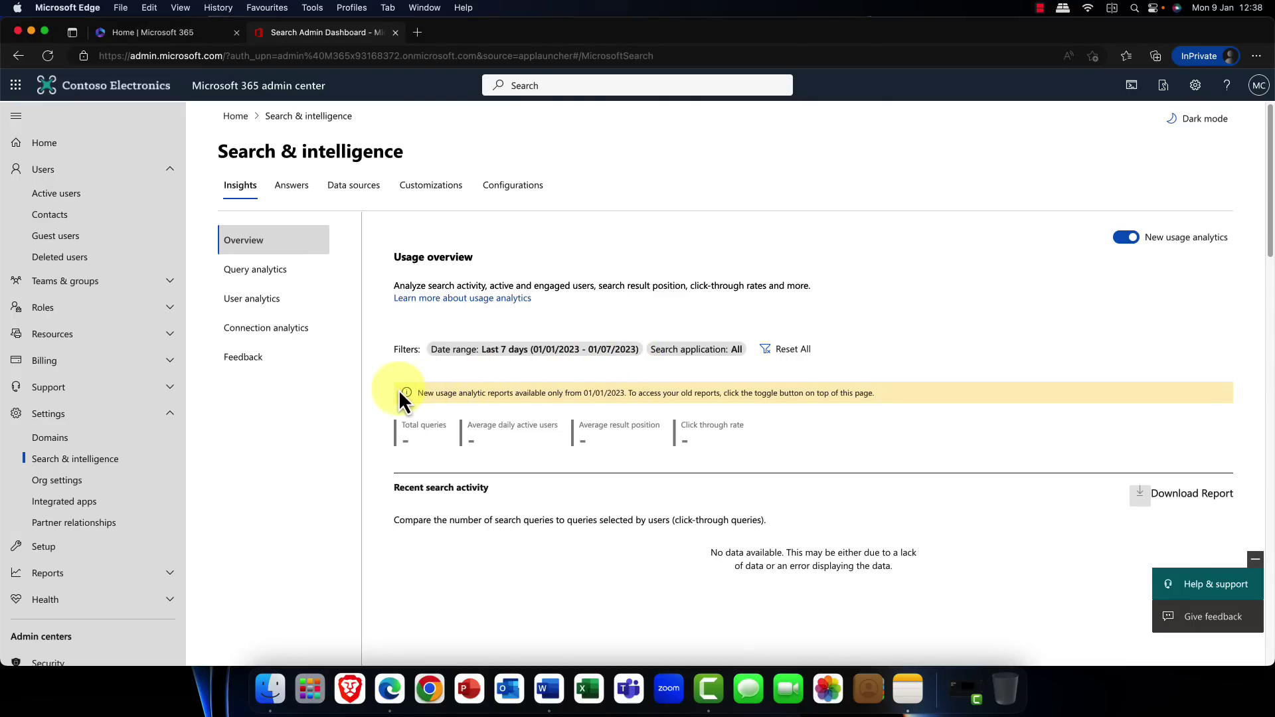
# Expand and collapse Support, then go to Active users and collapse the Users section
pyautogui.click(169, 388)
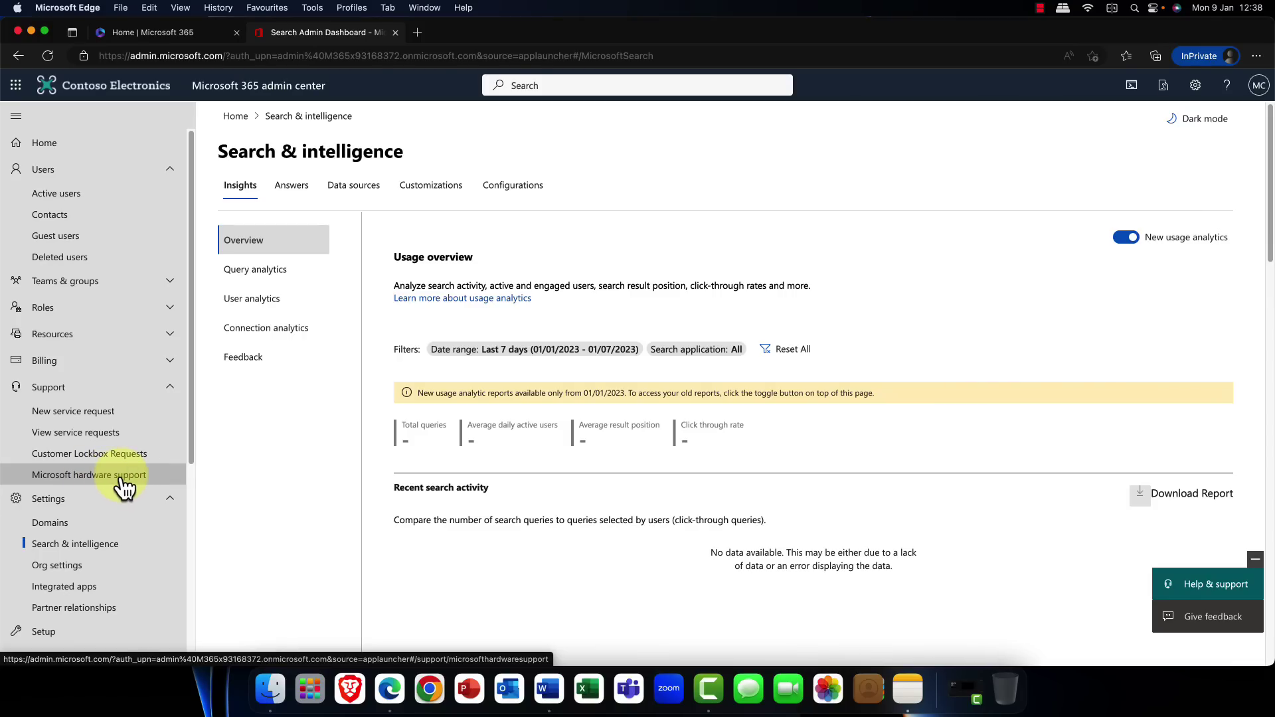
pyautogui.click(171, 389)
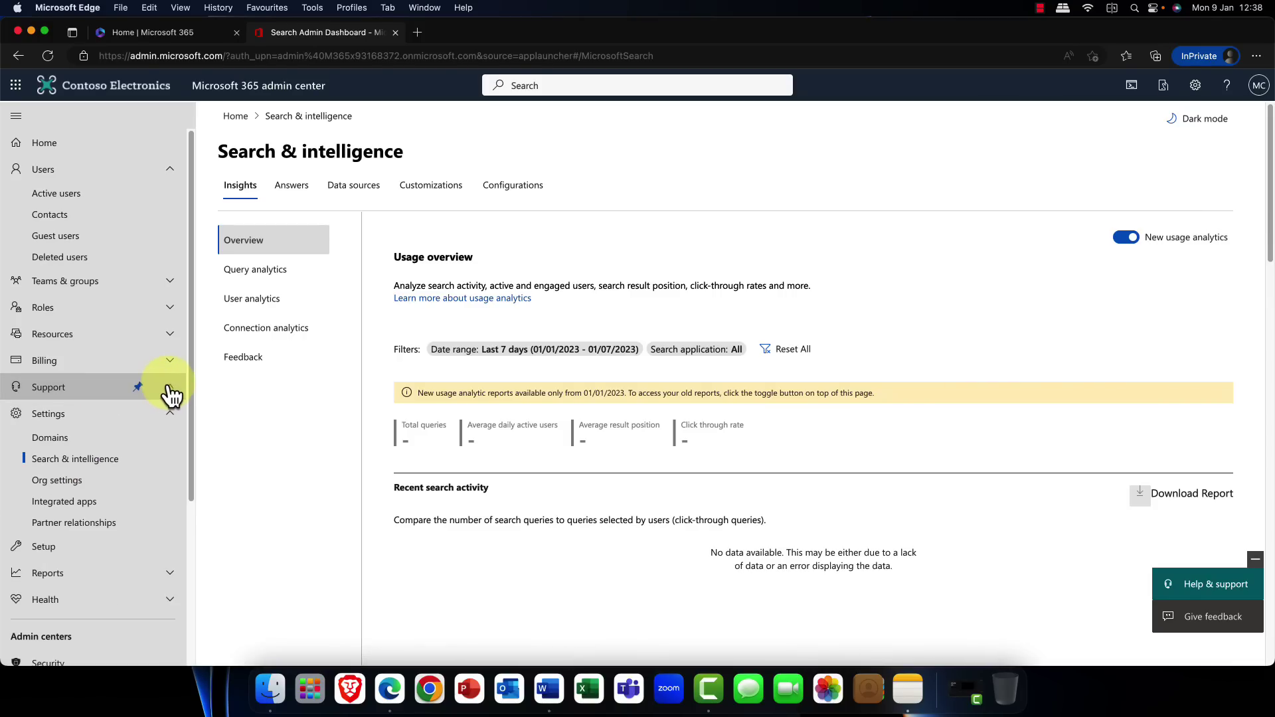
pyautogui.click(97, 199)
pyautogui.click(169, 171)
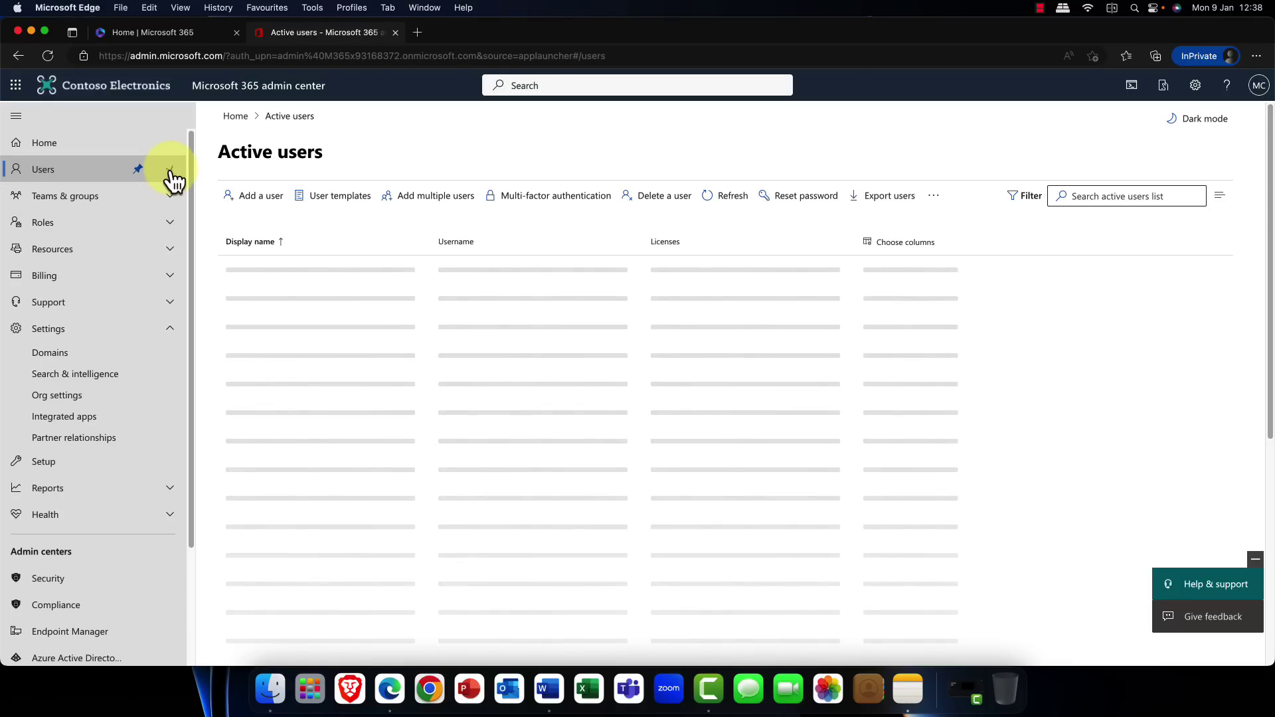
# Open the Oslo HQ group's details from the Active teams and groups list
pyautogui.click(135, 200)
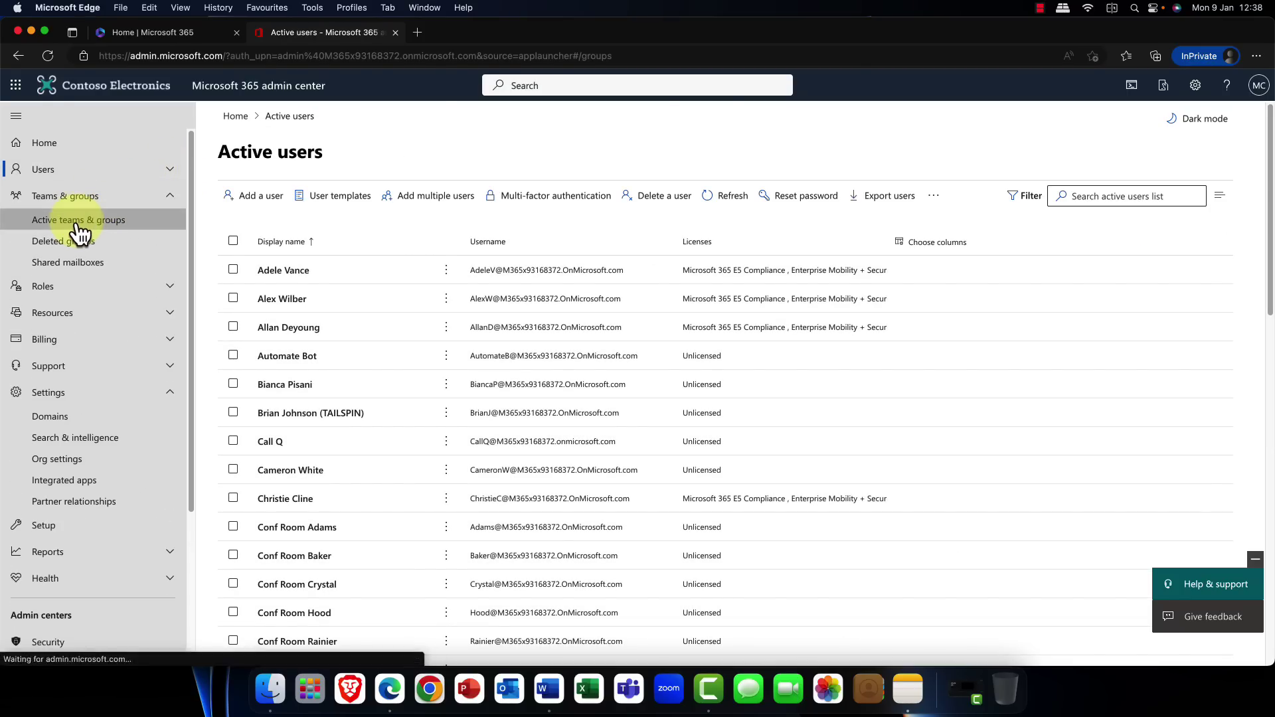
pyautogui.click(58, 225)
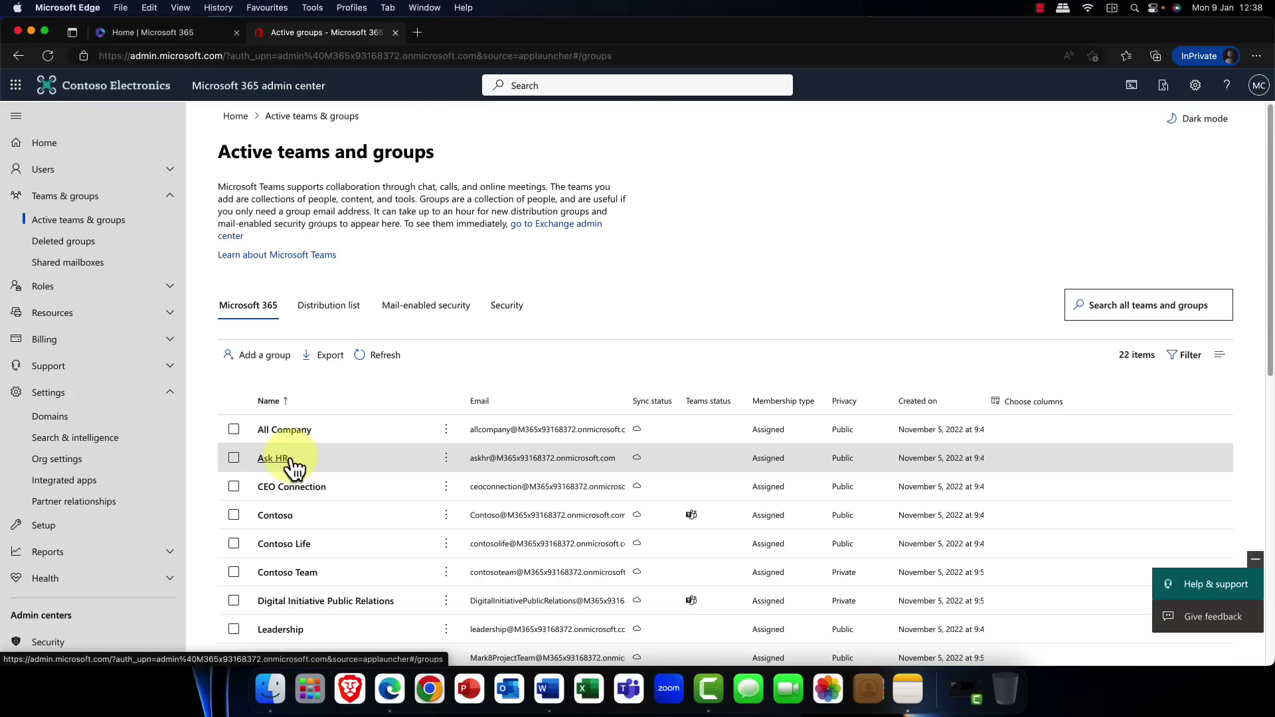
pyautogui.scroll(-5, 292, 459)
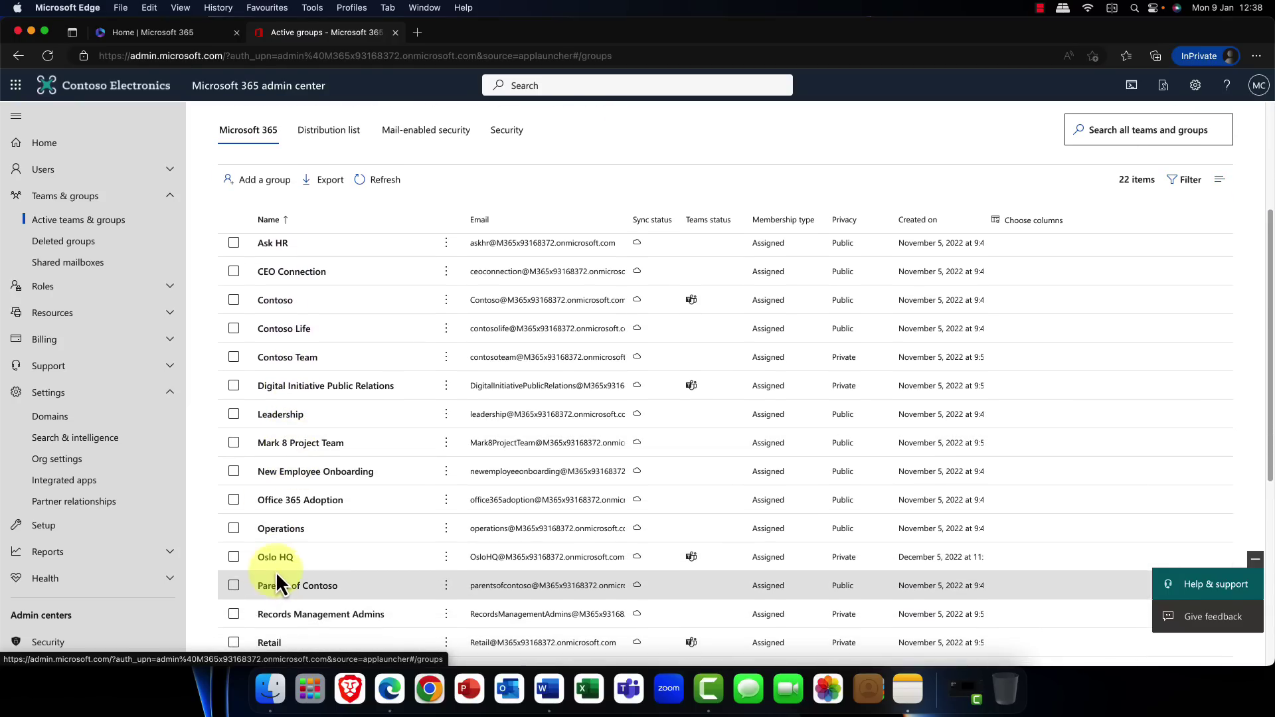
pyautogui.click(280, 556)
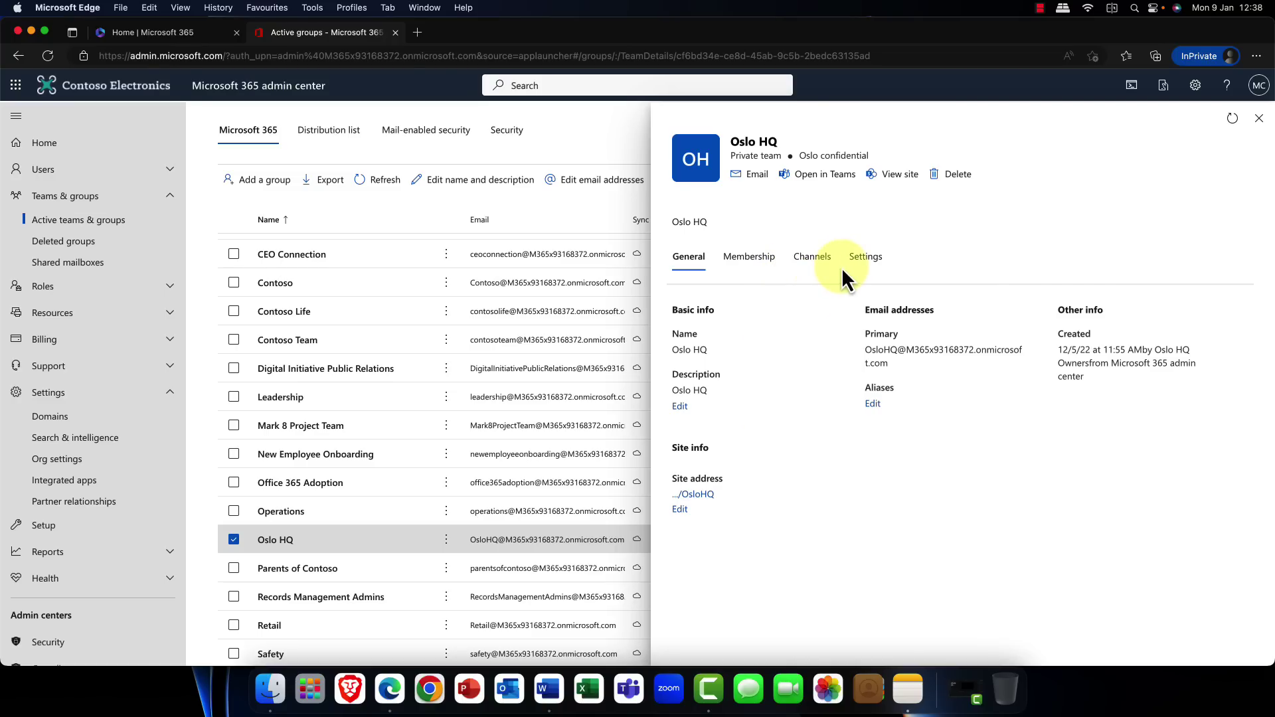
# Check the Oslo HQ sensitivity label options, leaving it as Oslo confidential
pyautogui.click(885, 268)
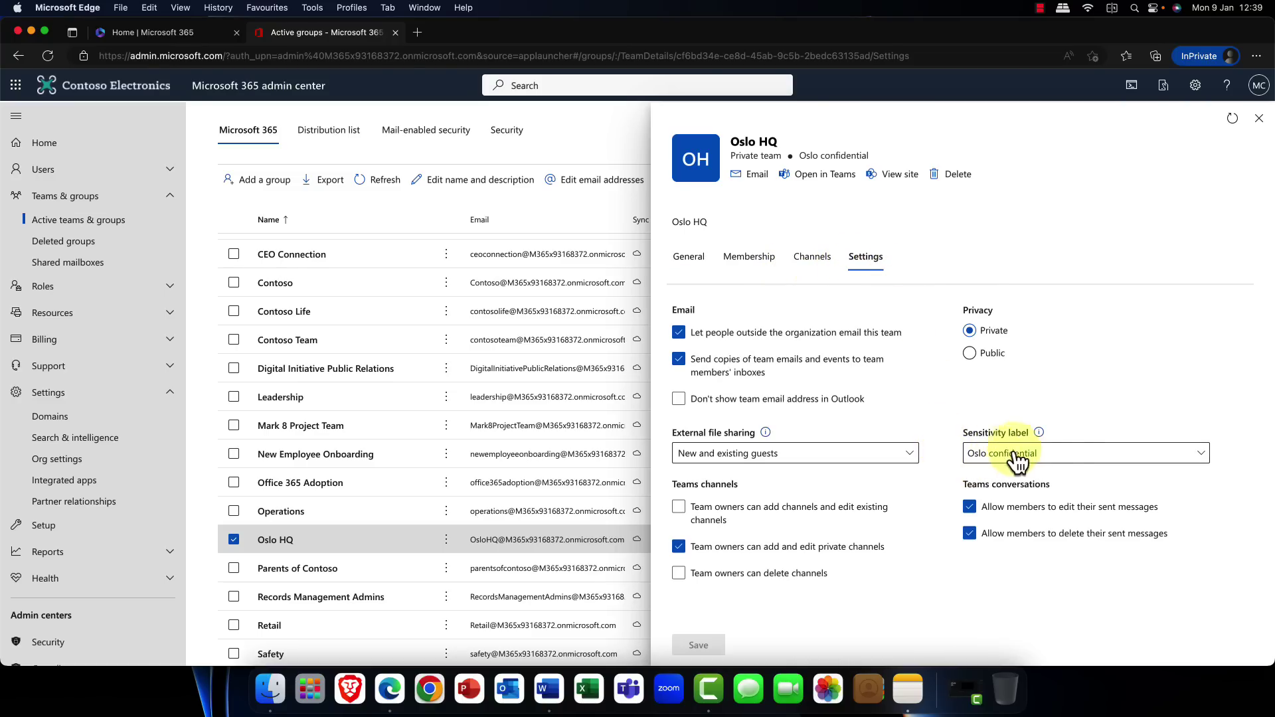
pyautogui.click(1202, 457)
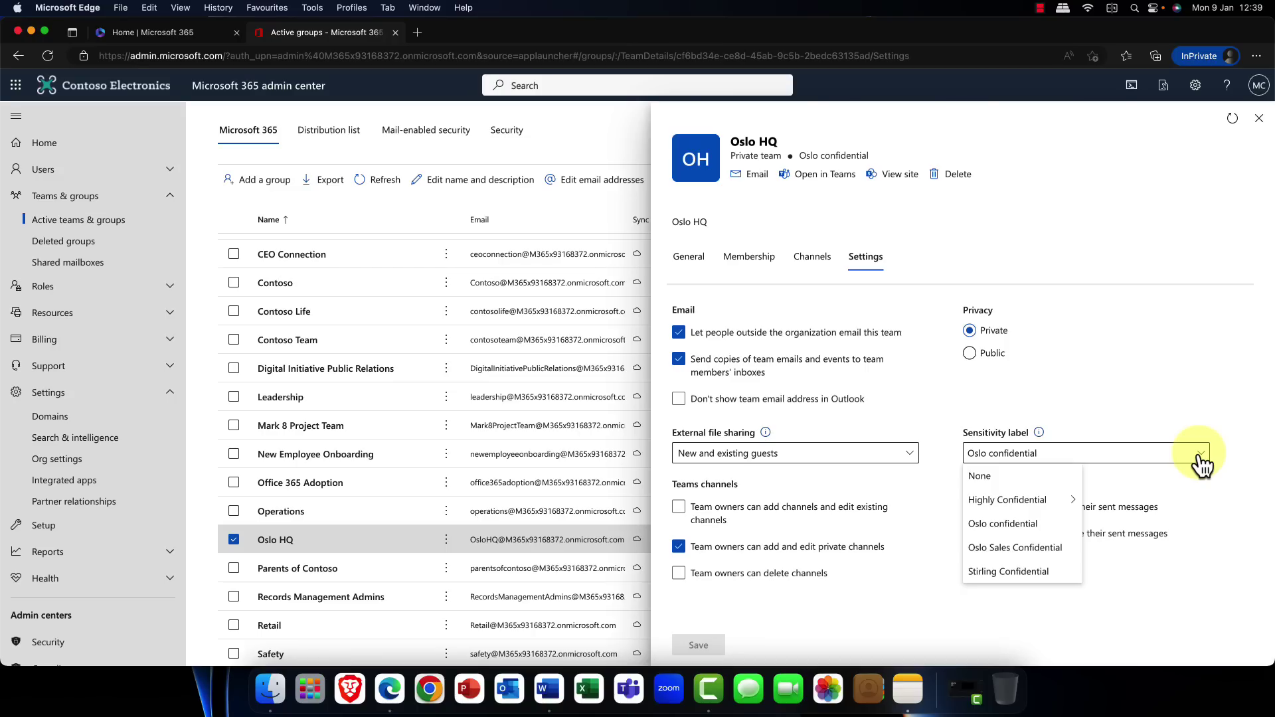
pyautogui.click(1152, 399)
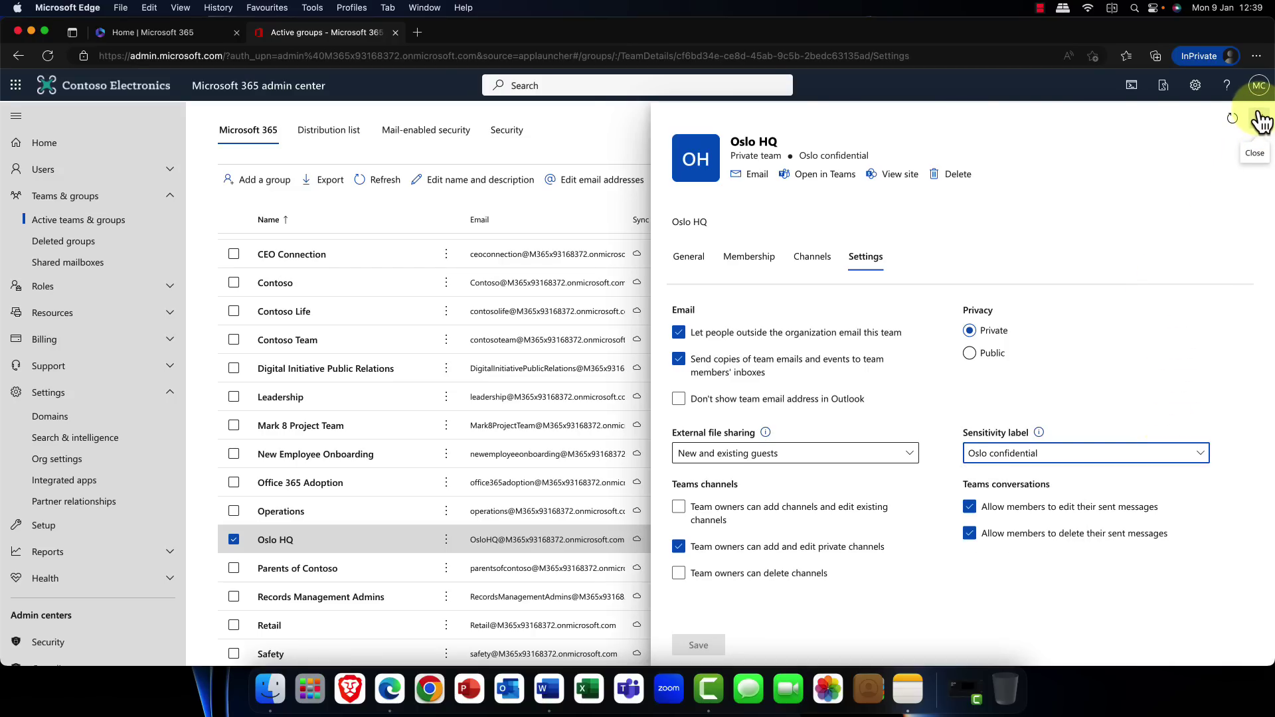
# Browse Endpoint Manager Devices: Chrome OS (preview), Chrome Enterprise status, then the empty Linux list
pyautogui.click(1201, 454)
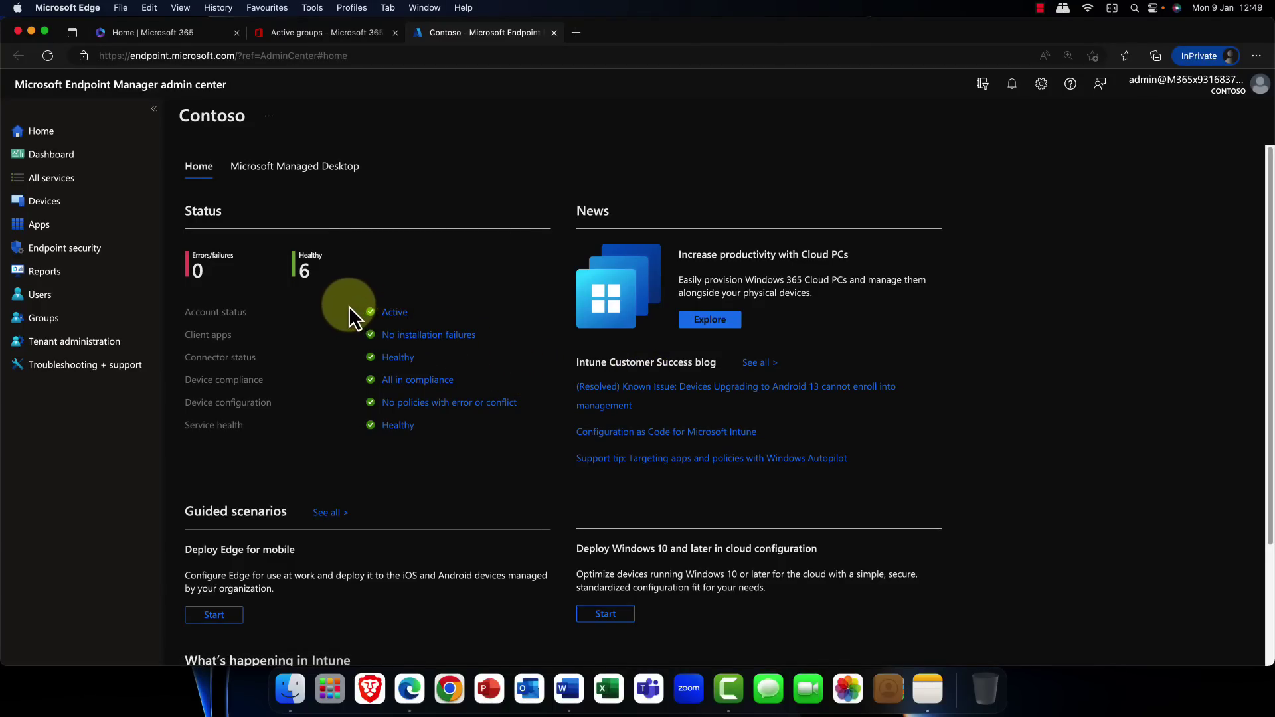
pyautogui.click(36, 203)
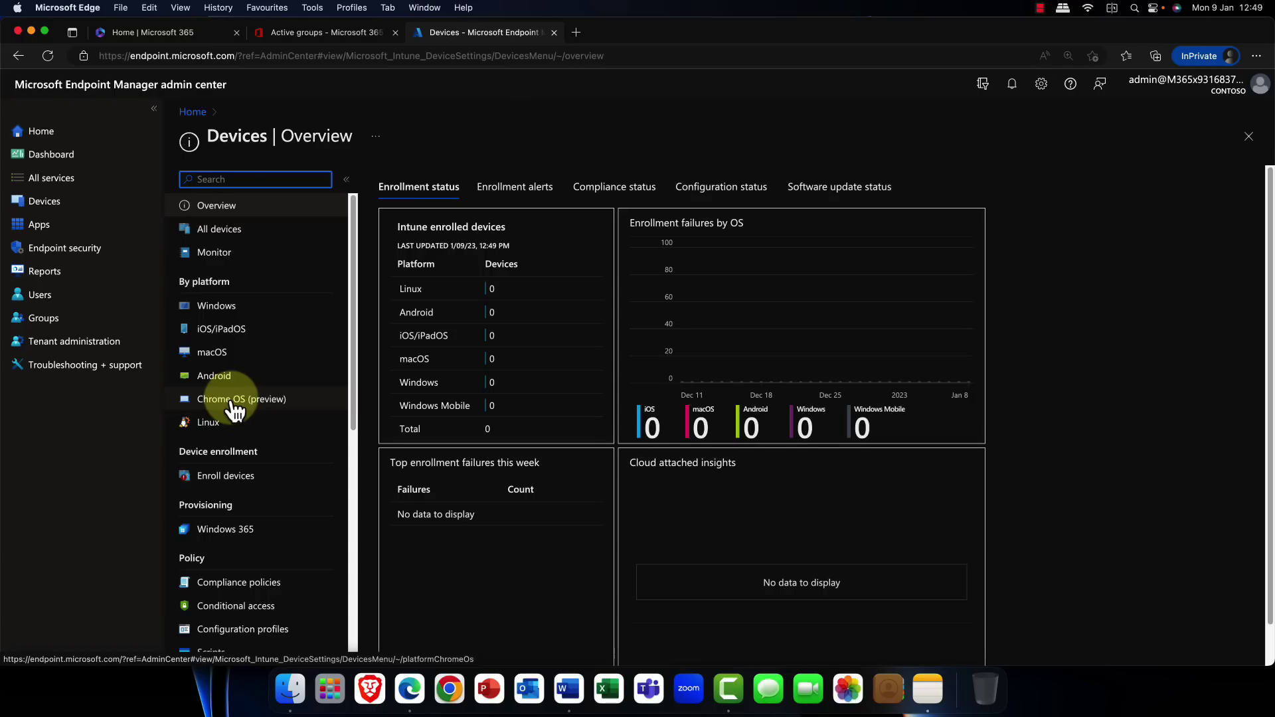
pyautogui.click(261, 402)
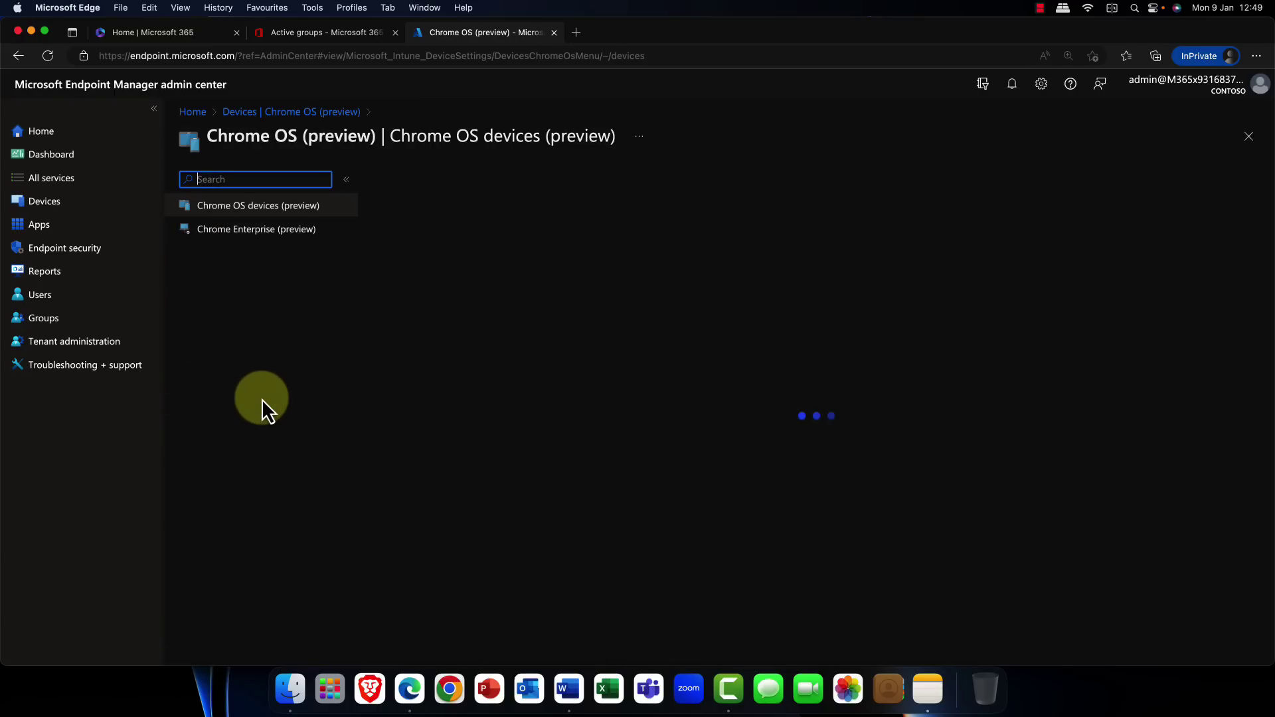
pyautogui.click(280, 243)
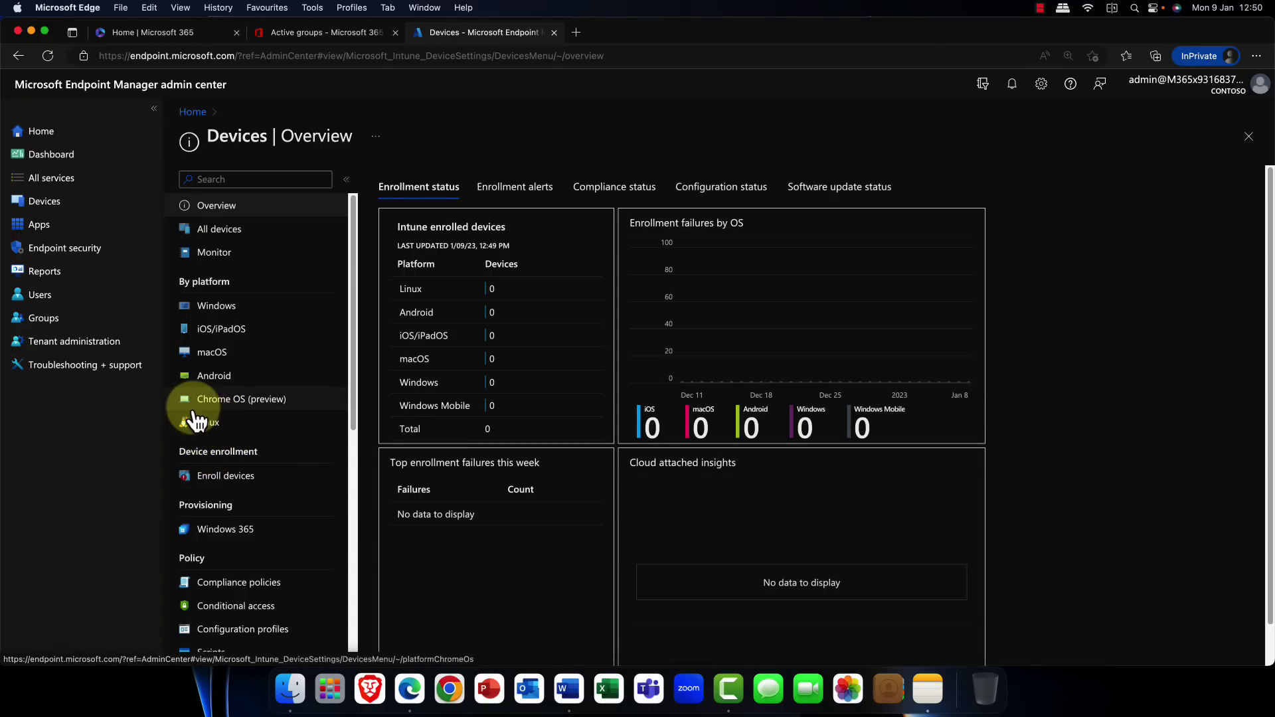
pyautogui.click(208, 429)
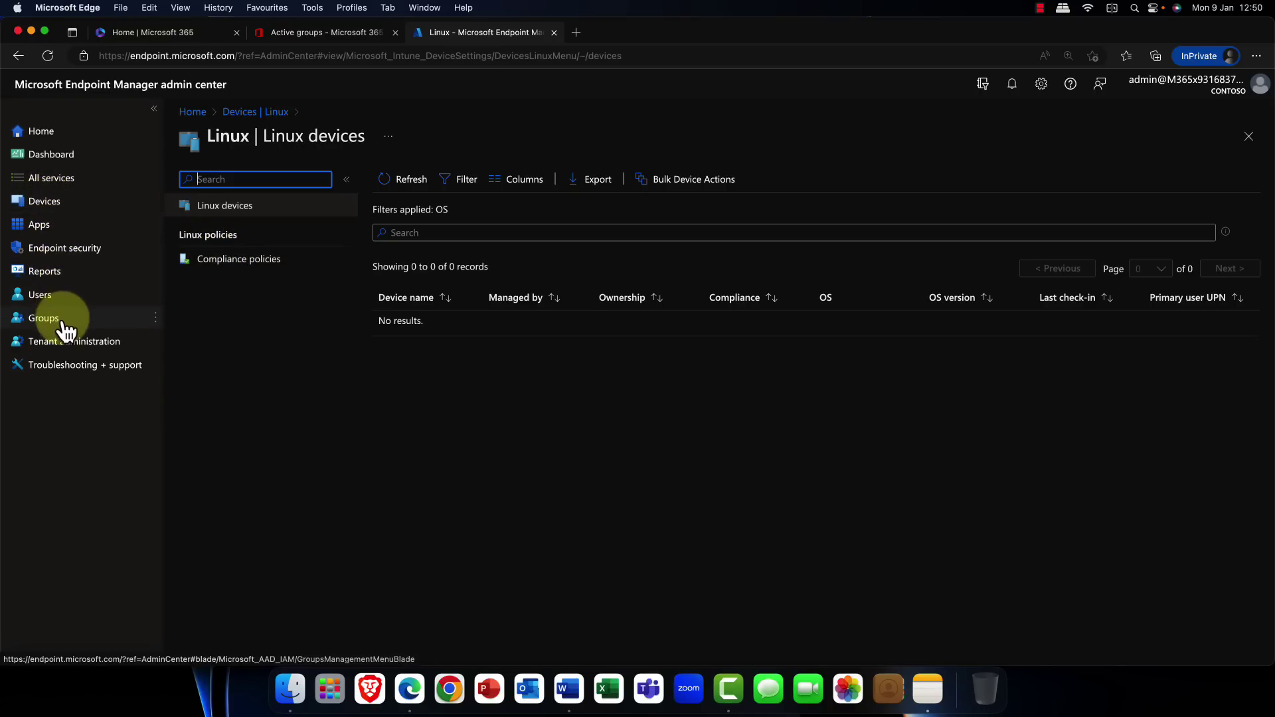
# Visit Tenant admin status, Remote Help, and Organizational messages (preview), returning to its Overview tab
pyautogui.click(64, 351)
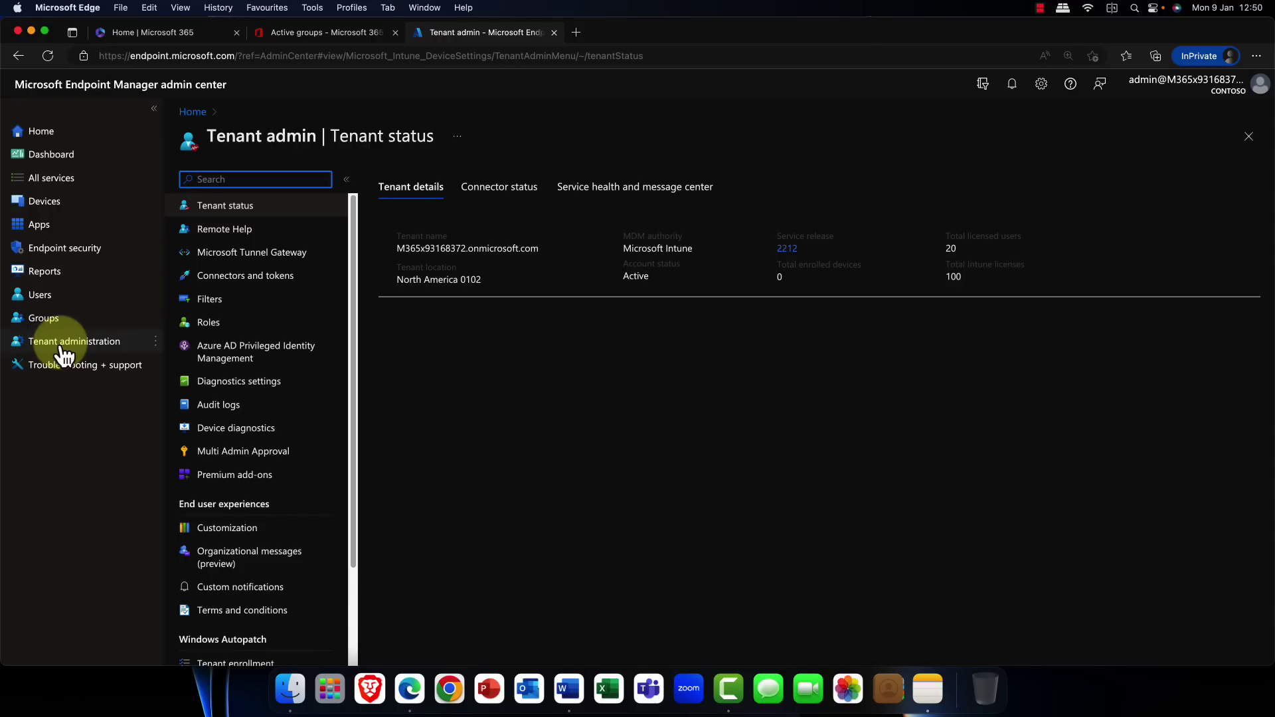
pyautogui.click(214, 231)
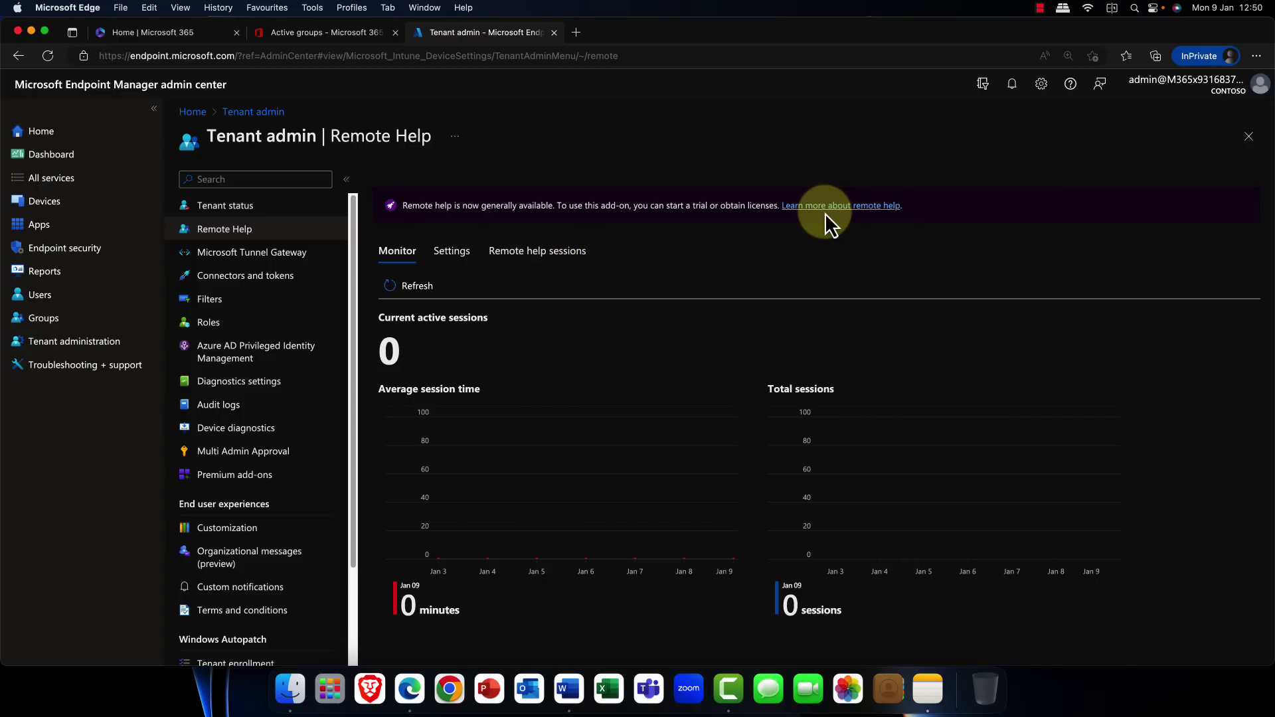
pyautogui.click(265, 562)
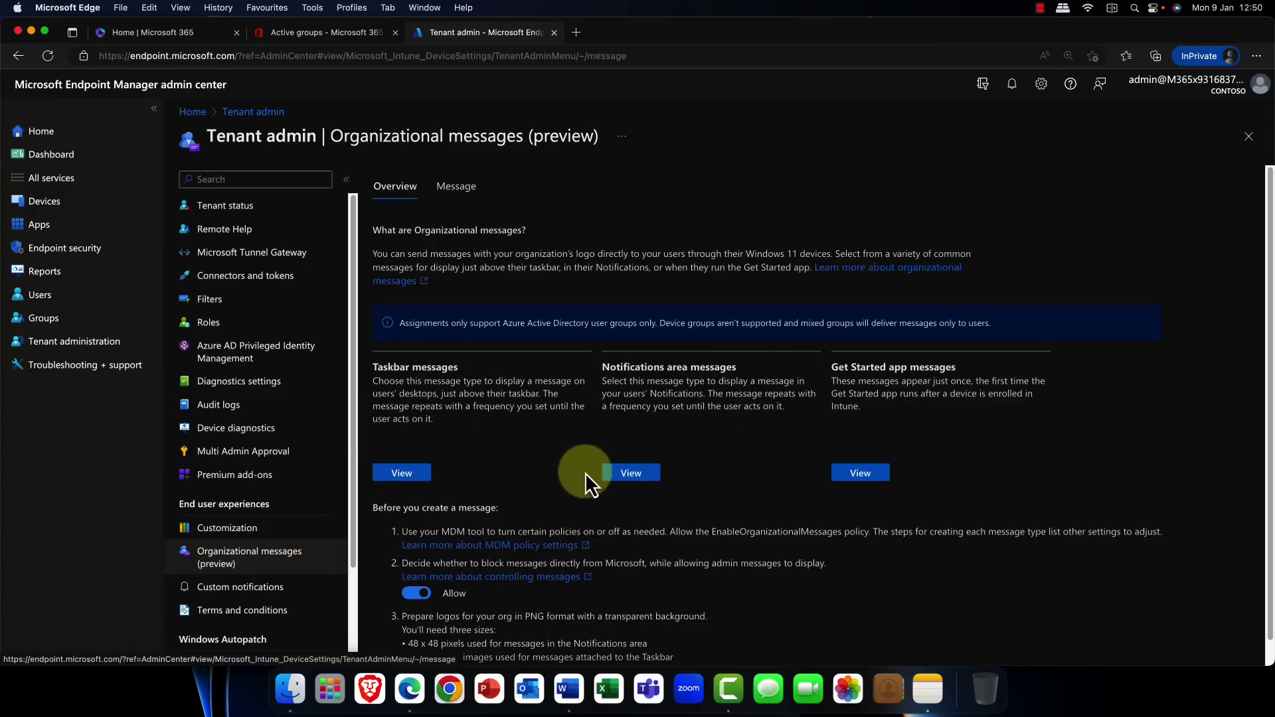
pyautogui.scroll(-1, 636, 482)
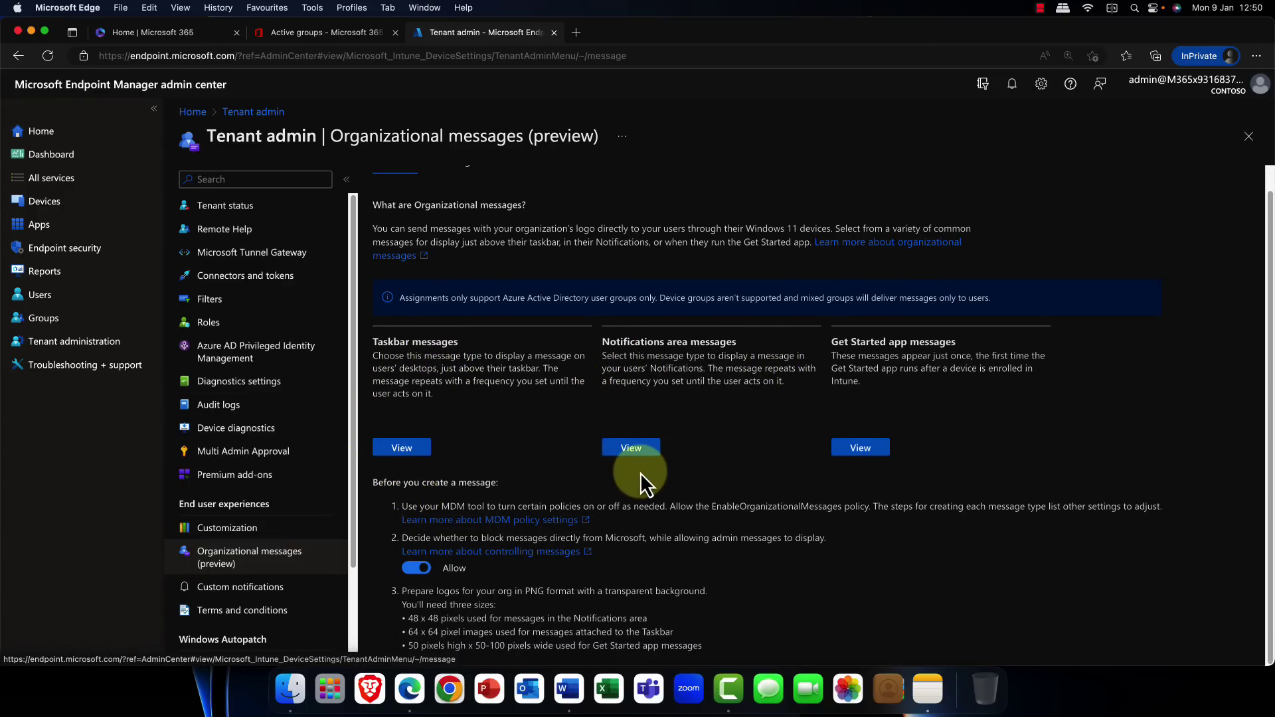
pyautogui.click(396, 189)
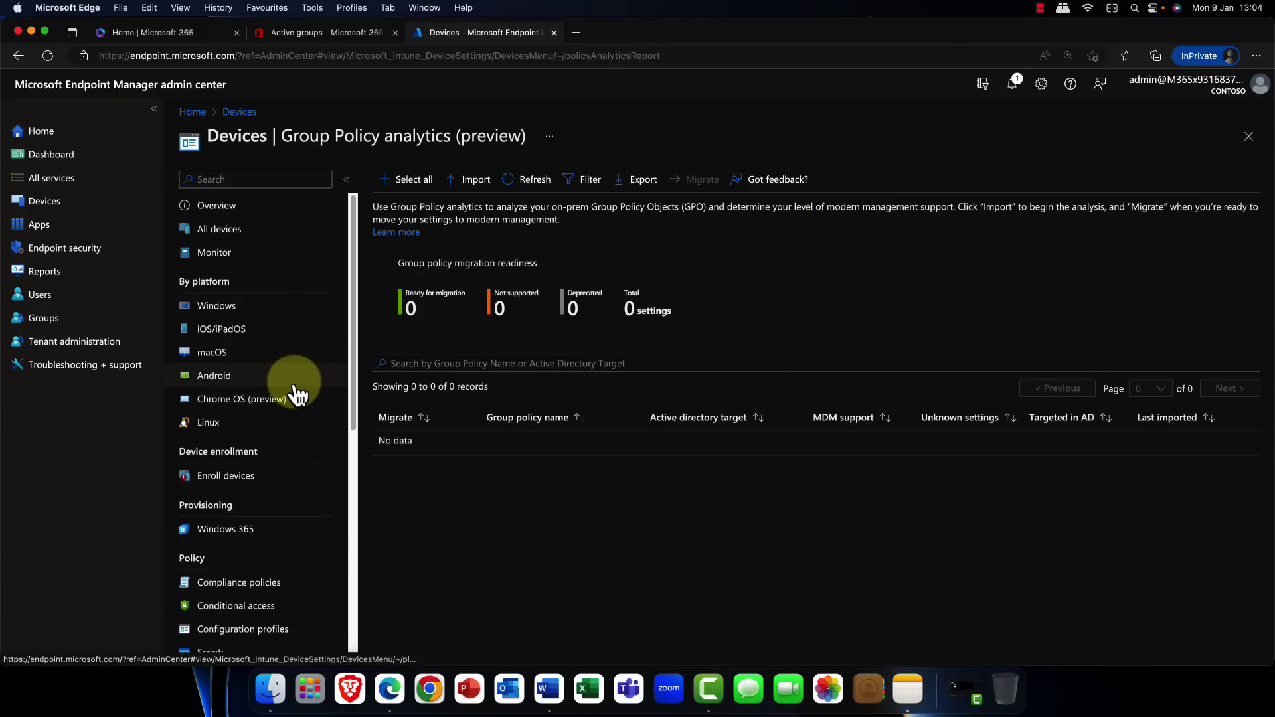
# Open Update policies for macOS (preview), showing the Demo 1 policy
pyautogui.scroll(-3, 271, 418)
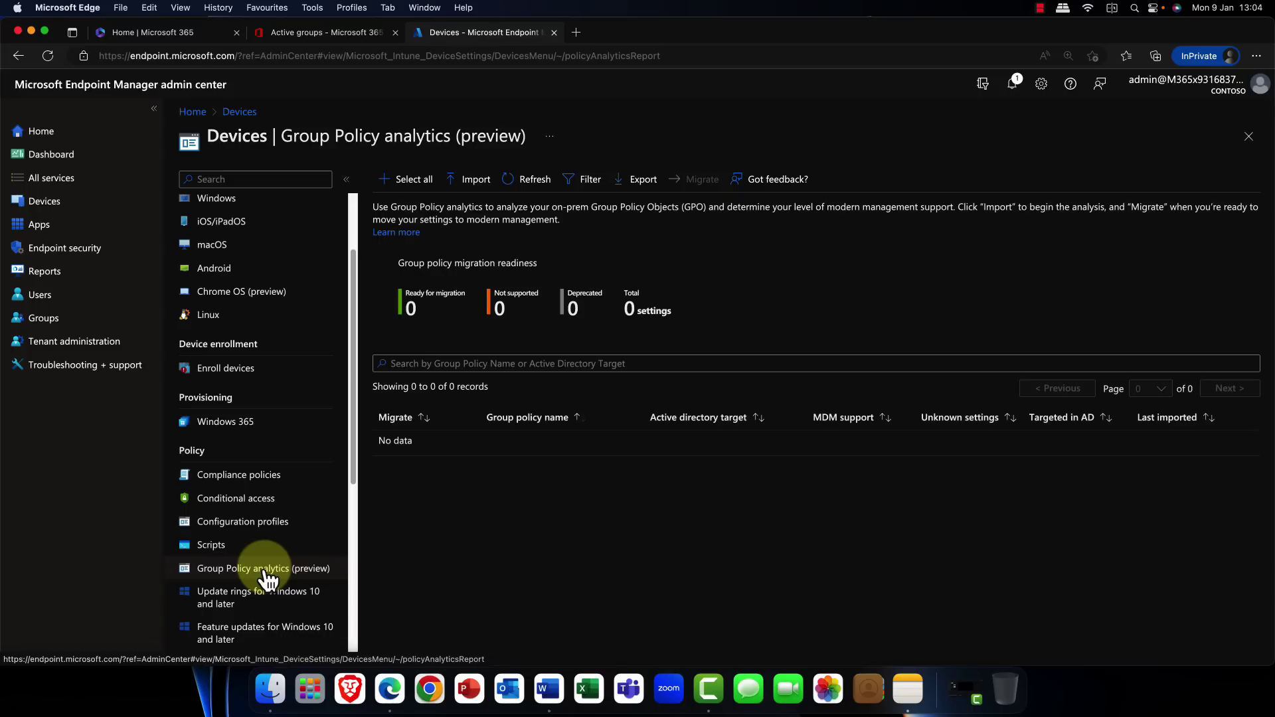
pyautogui.click(261, 523)
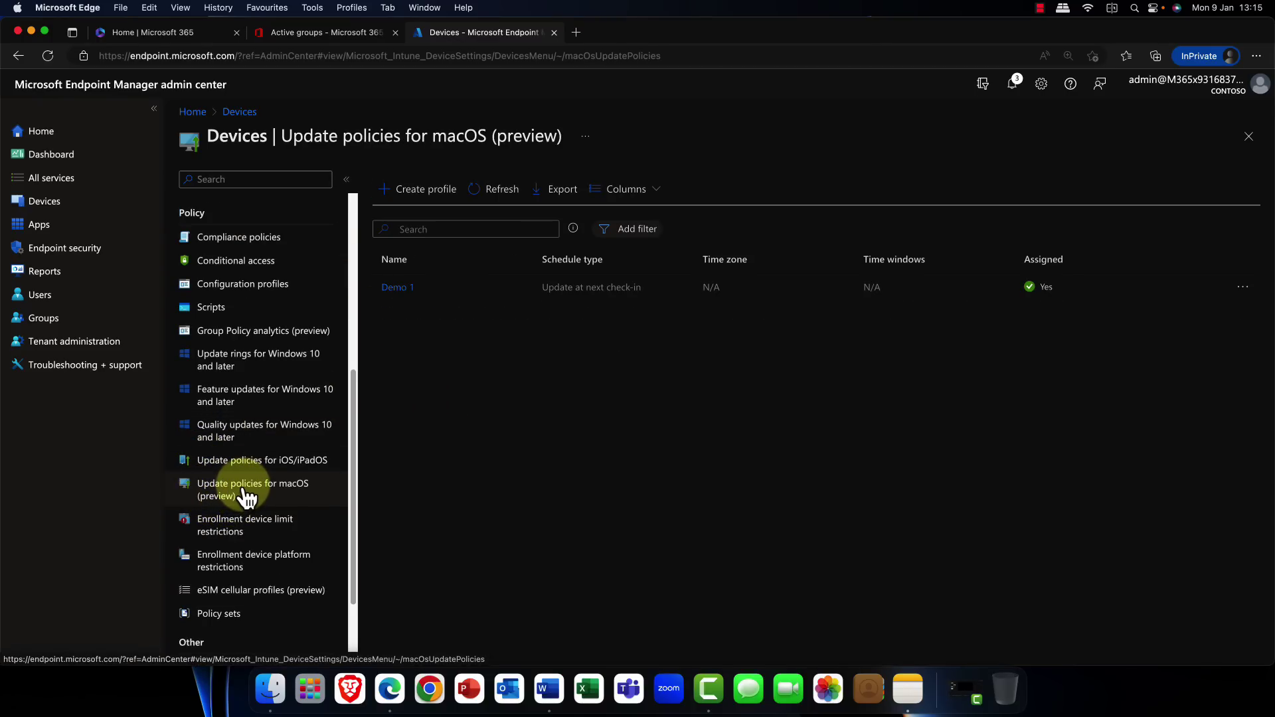
# Edit Demo 1's update settings, keeping critical updates as Download and install
pyautogui.click(385, 288)
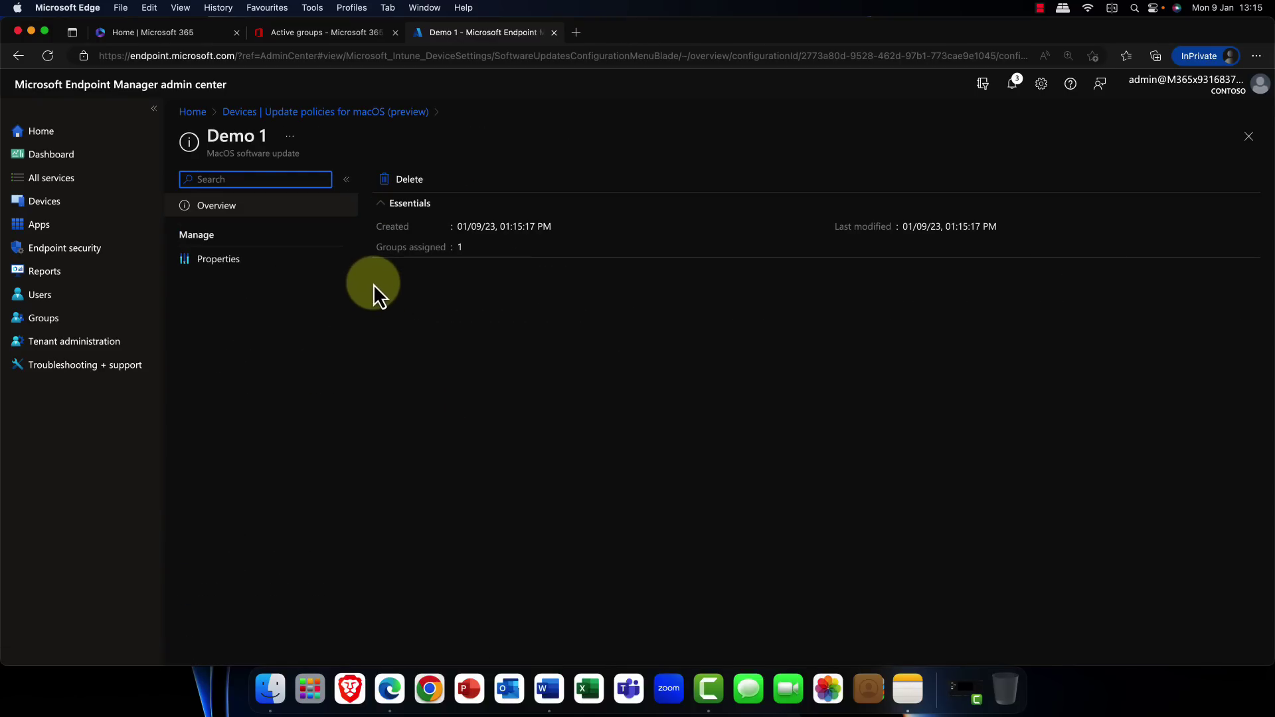
pyautogui.click(236, 274)
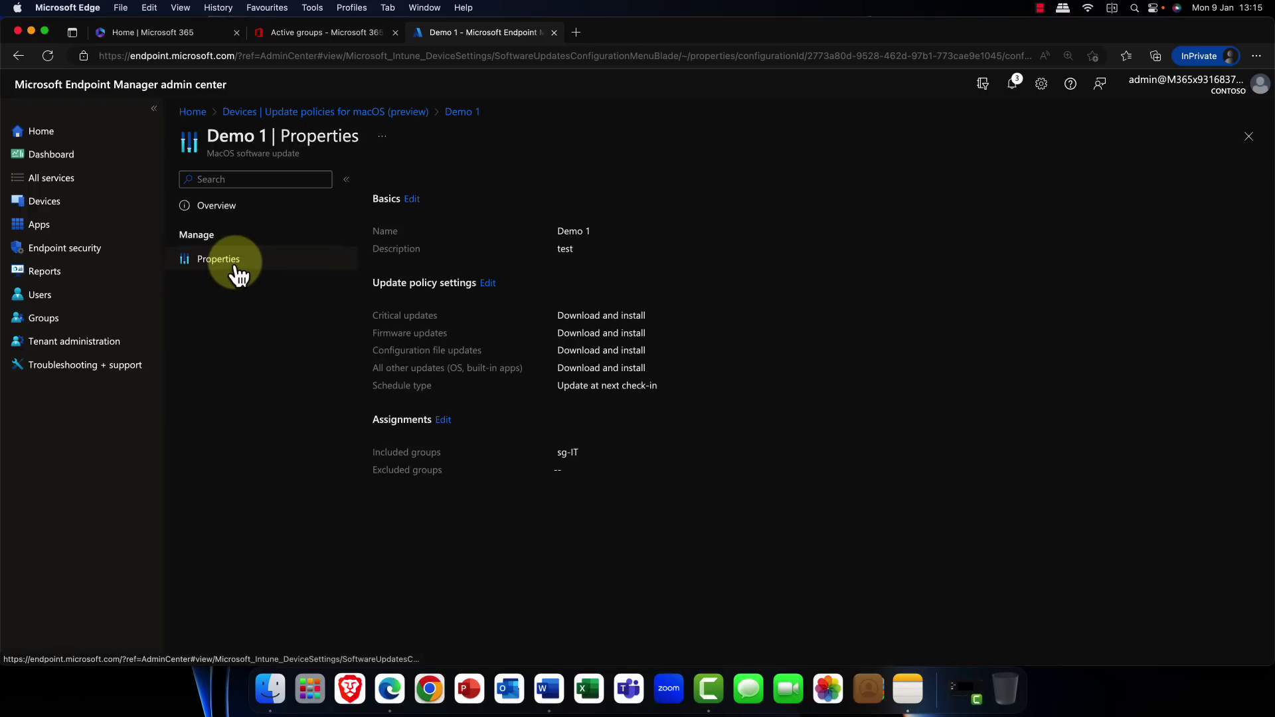
pyautogui.click(487, 283)
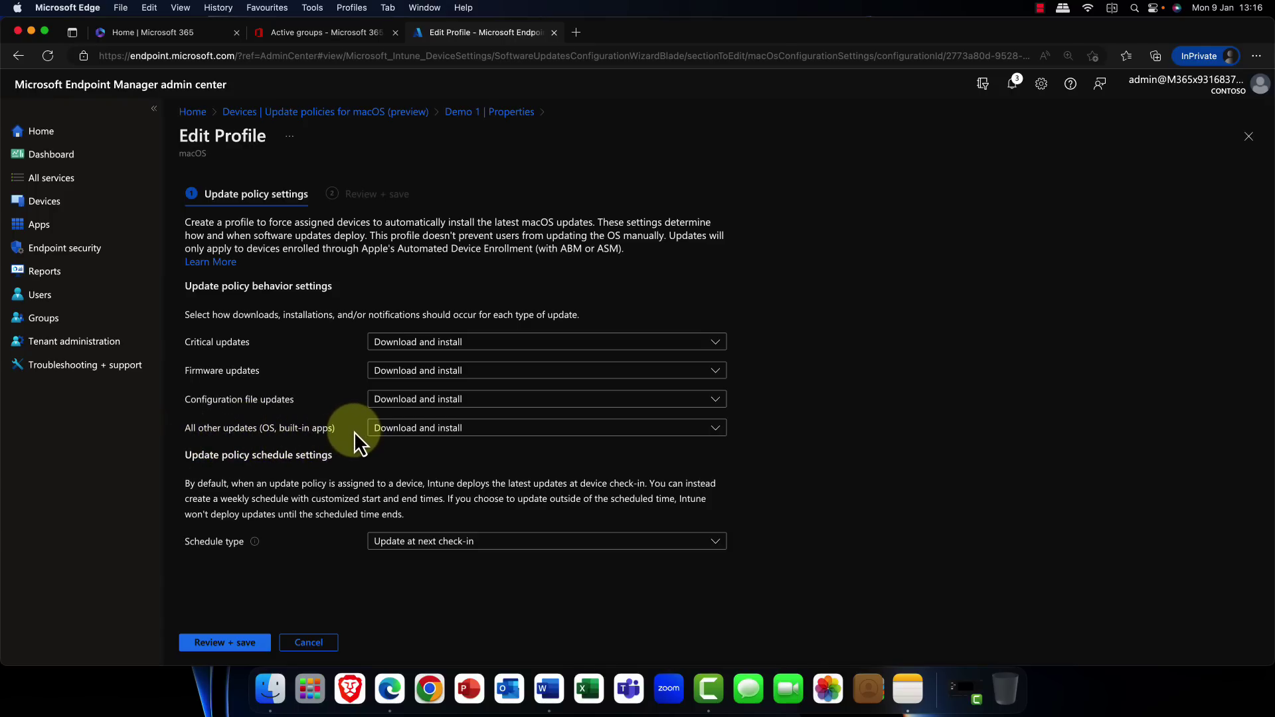
pyautogui.click(518, 344)
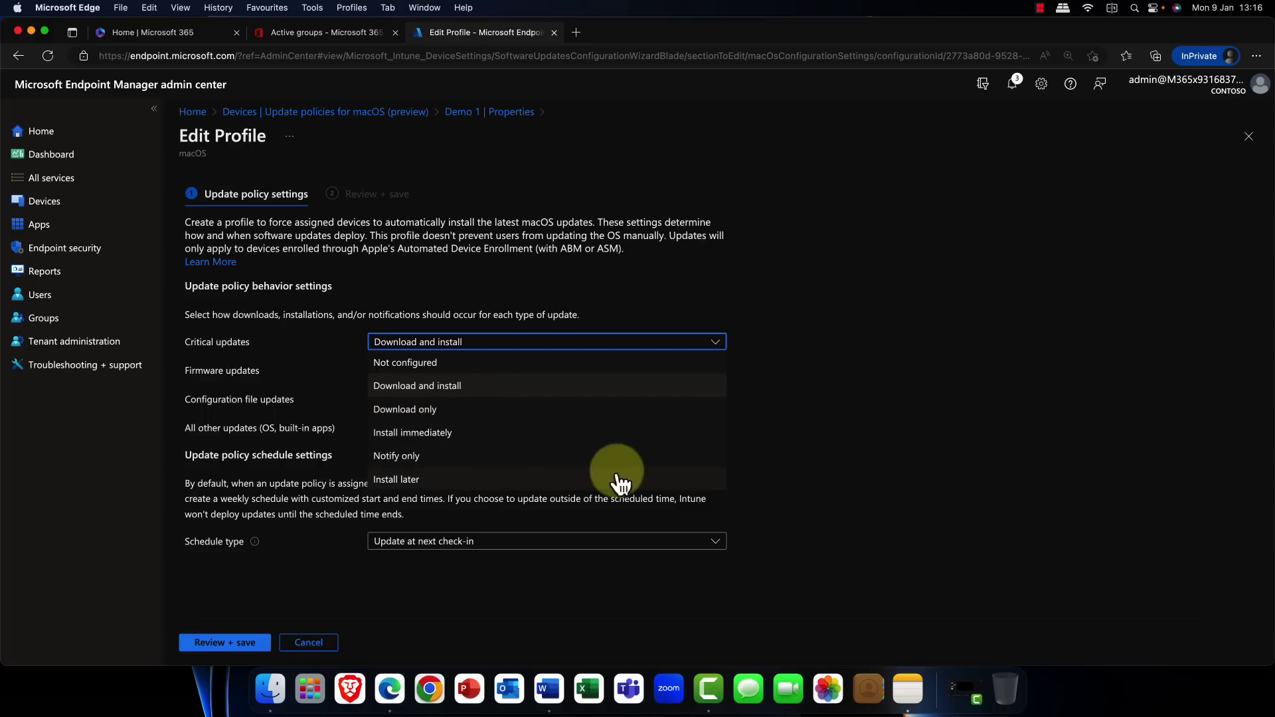
pyautogui.click(839, 436)
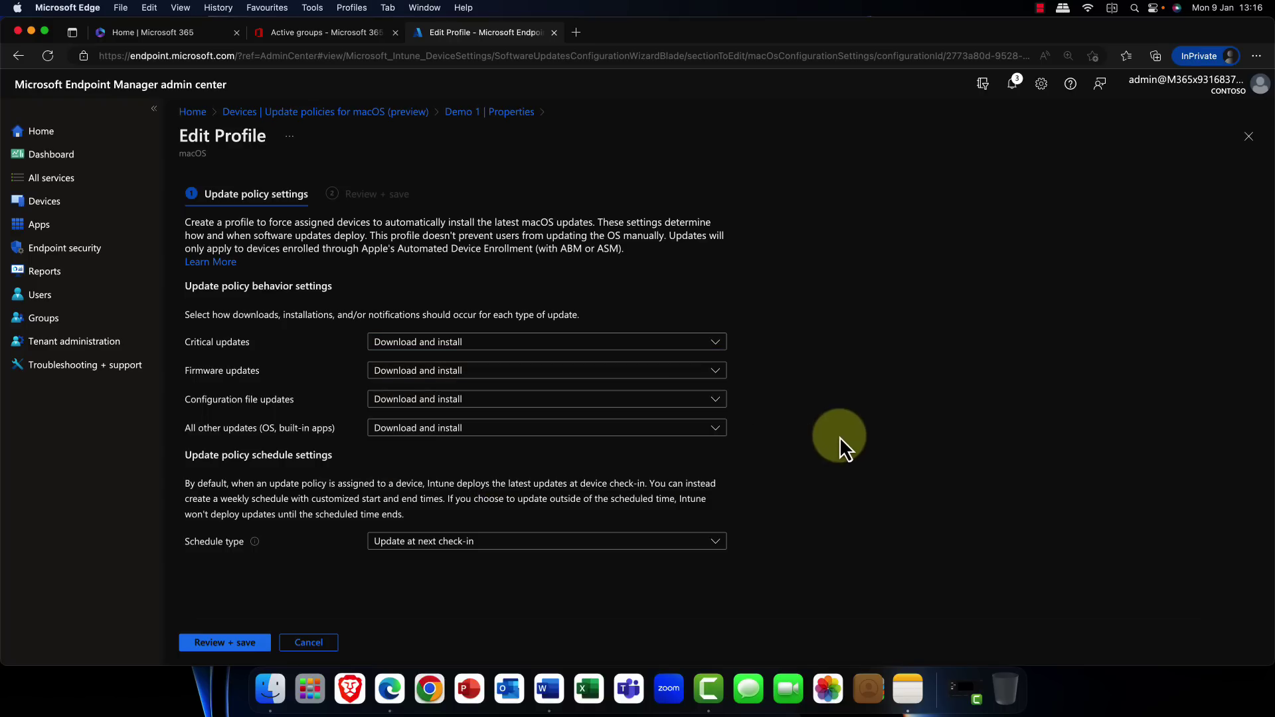
# Try the weekly time window schedule, revert to Update at next check-in, and go to Review + save
pyautogui.click(526, 554)
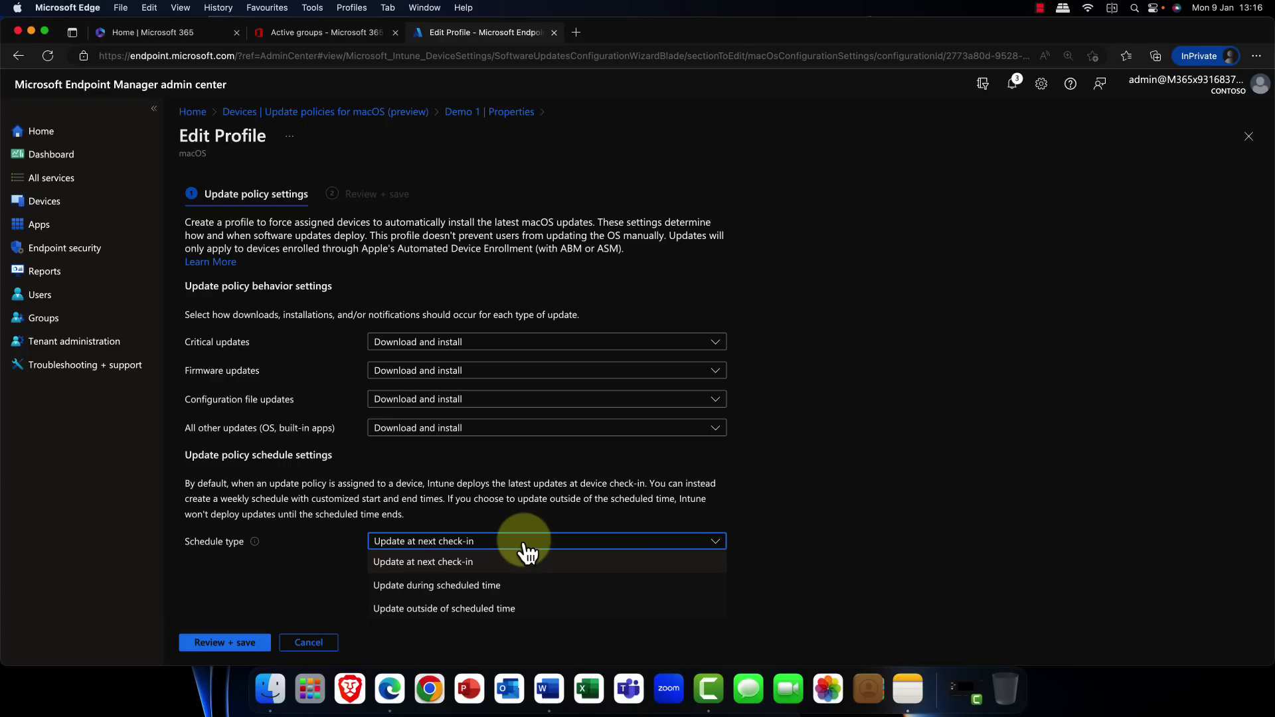
pyautogui.click(537, 586)
pyautogui.scroll(-3, 542, 565)
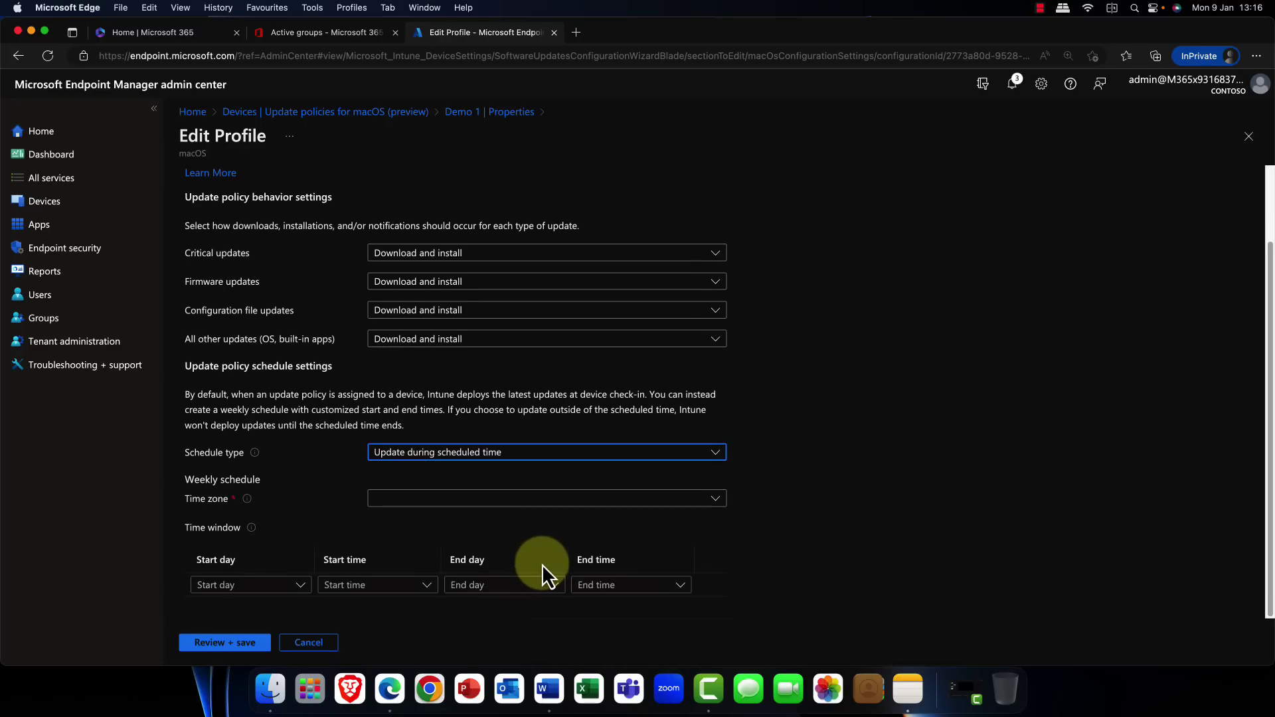
pyautogui.scroll(3, 542, 564)
pyautogui.click(539, 542)
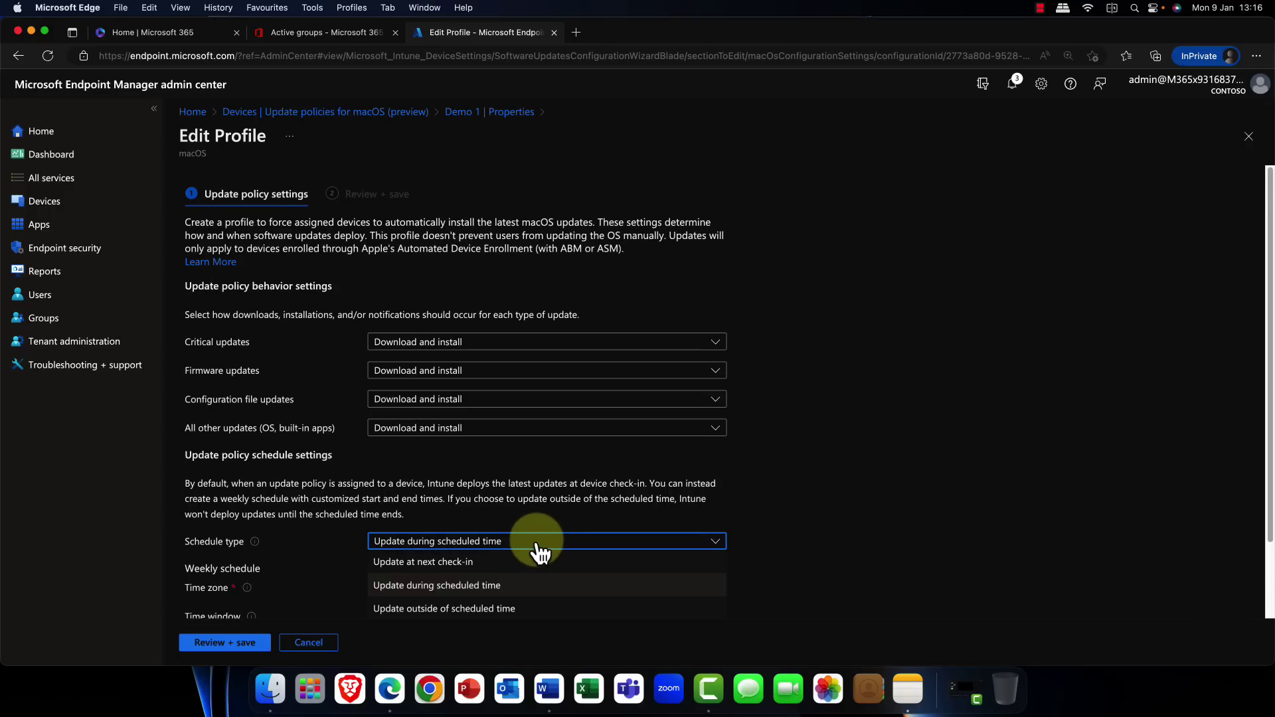
pyautogui.click(493, 565)
pyautogui.click(251, 643)
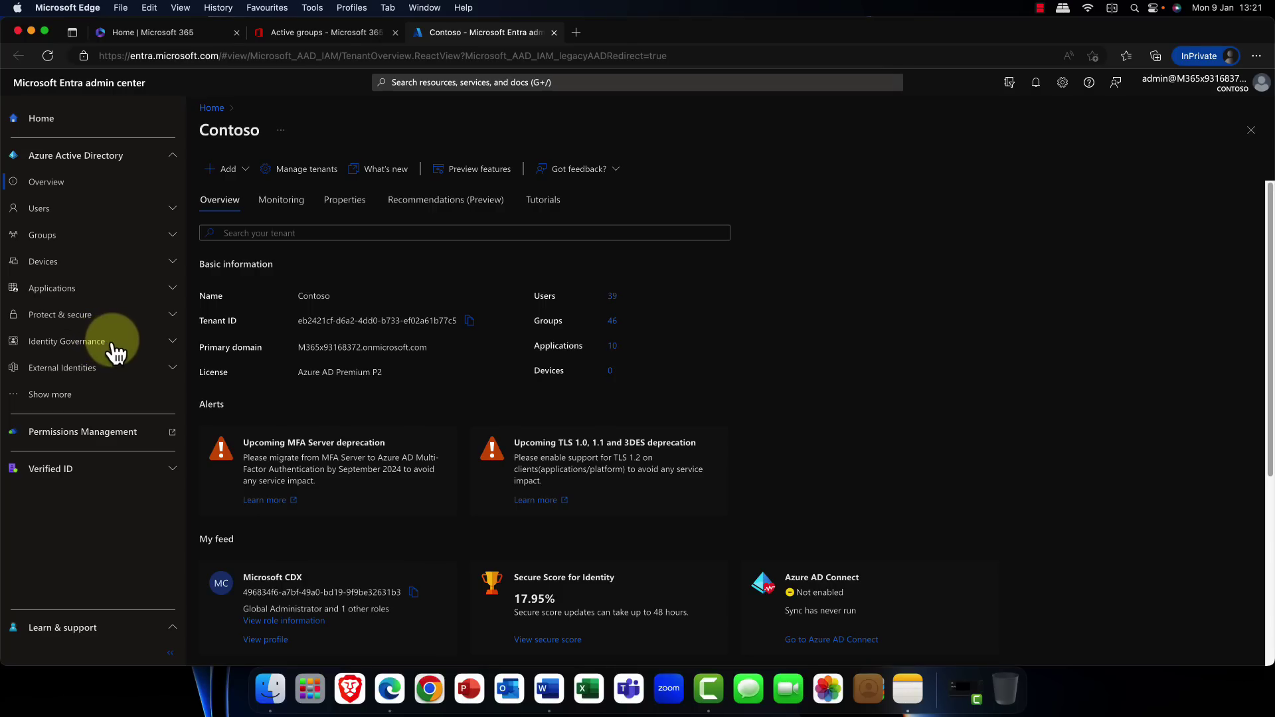
# Open the Conditional Access Authentication strengths (preview) page under Protection
pyautogui.click(171, 315)
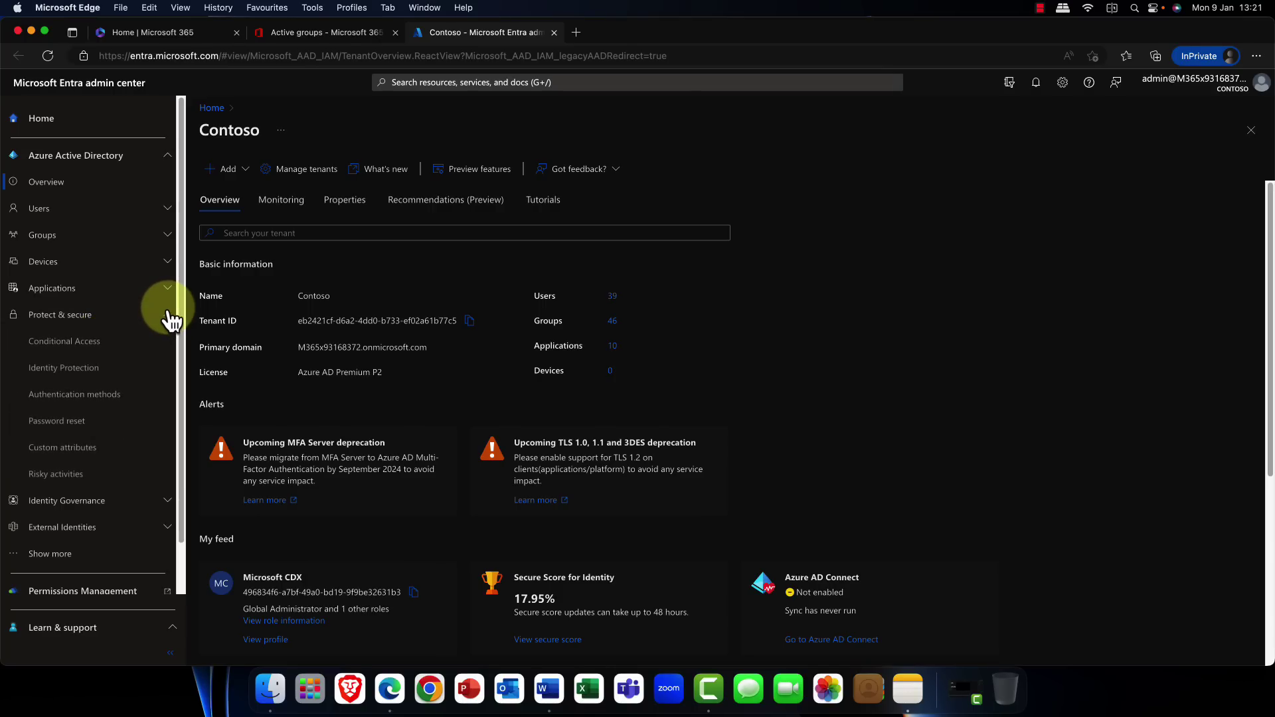
pyautogui.click(72, 342)
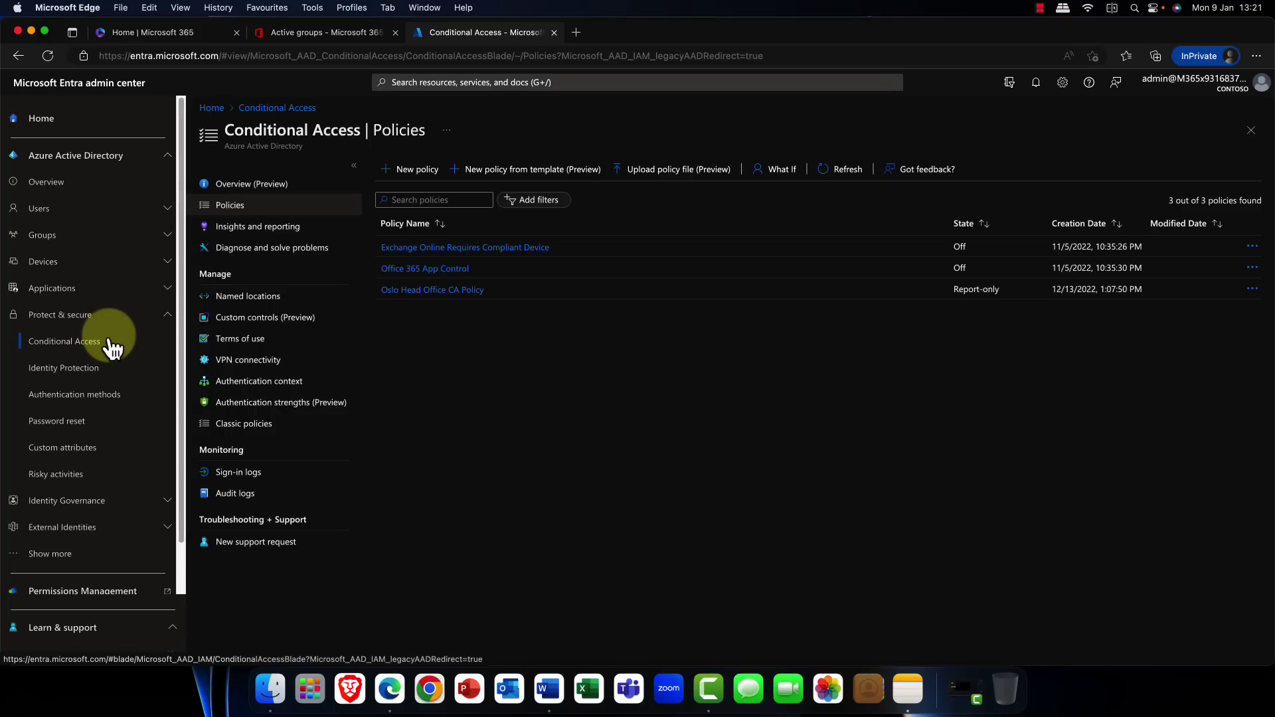
pyautogui.click(265, 413)
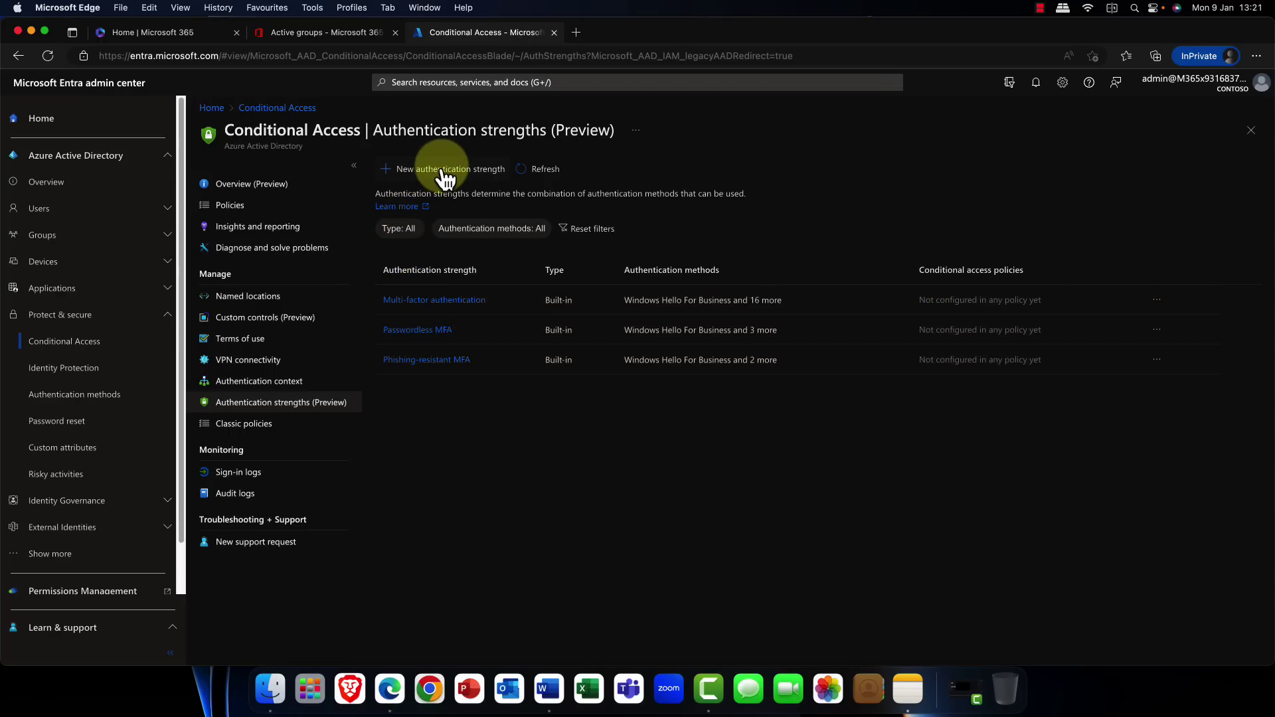
# Review the Multifactor authentication strength's allowed methods, then close its details pane
pyautogui.click(439, 302)
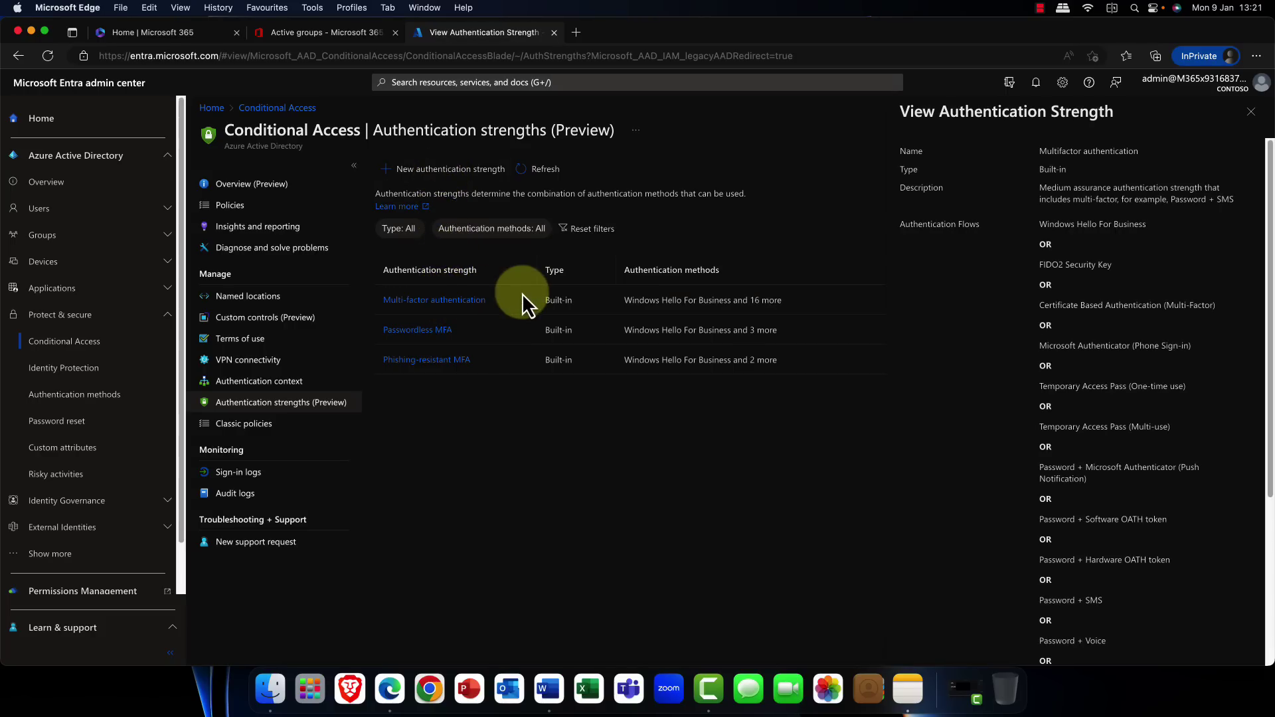
pyautogui.scroll(-4, 1038, 223)
pyautogui.scroll(-4, 1038, 223)
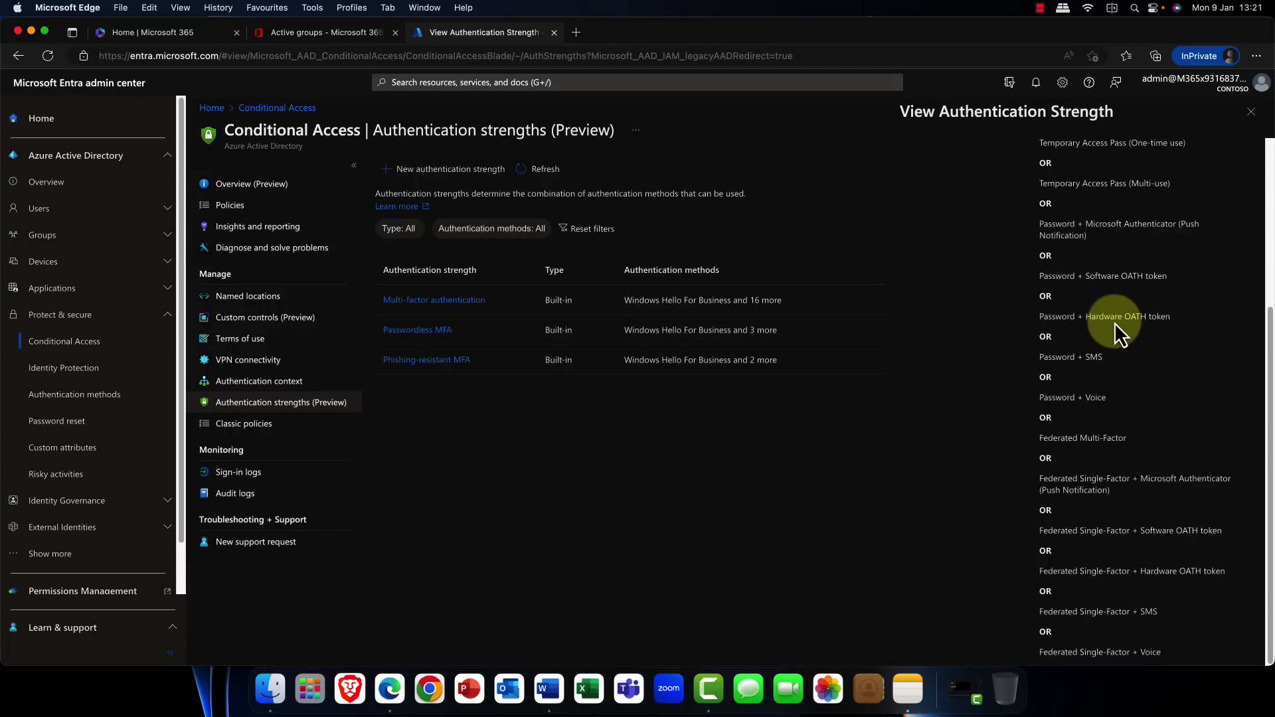
pyautogui.scroll(8, 1109, 318)
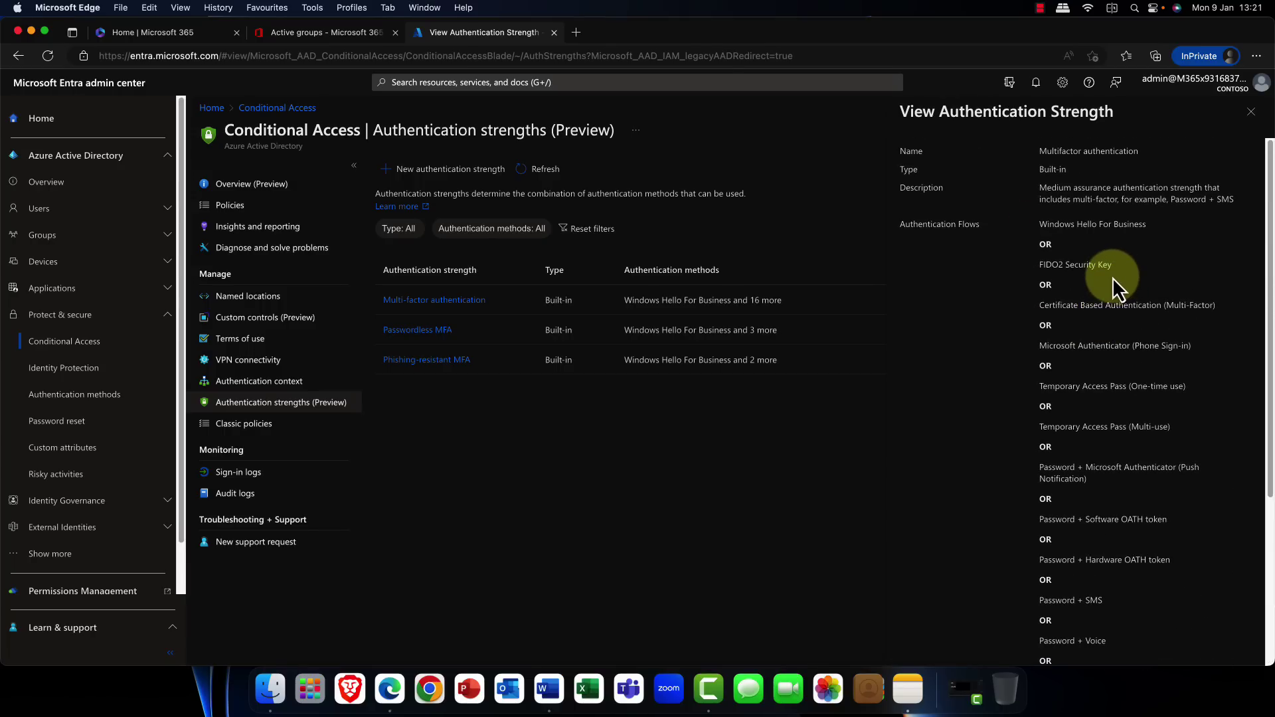
pyautogui.click(1239, 114)
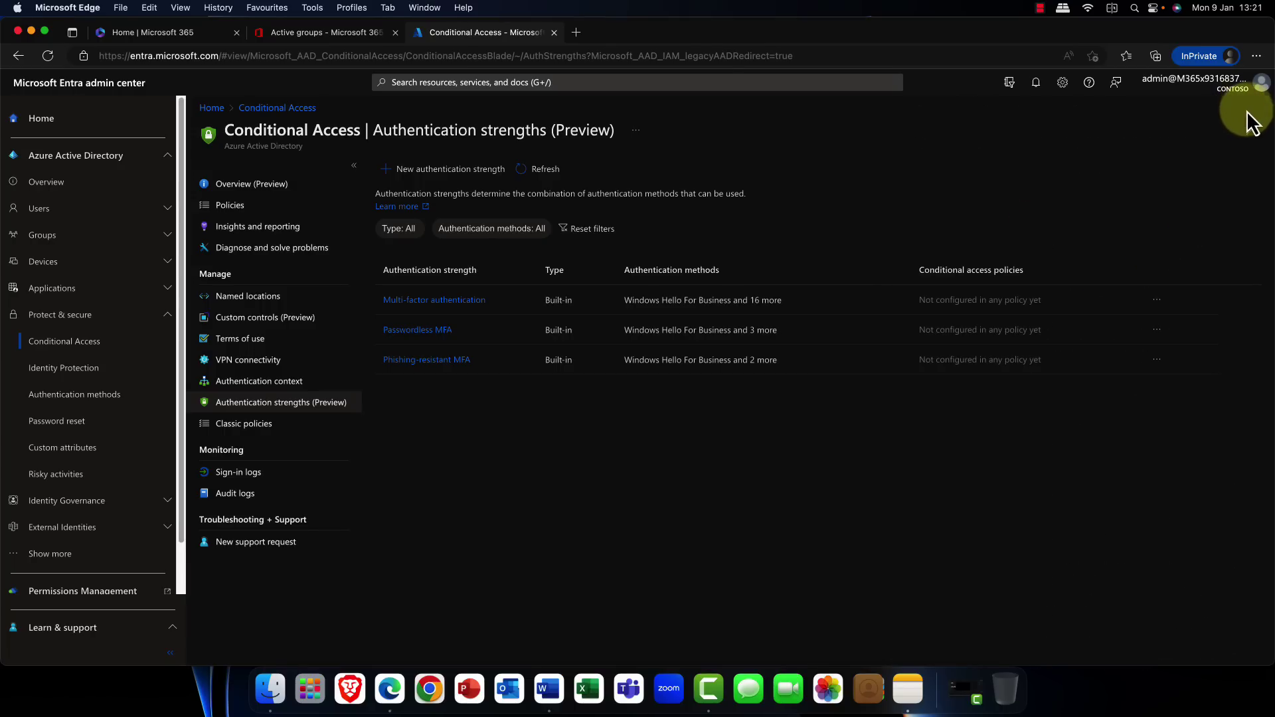
pyautogui.click(464, 174)
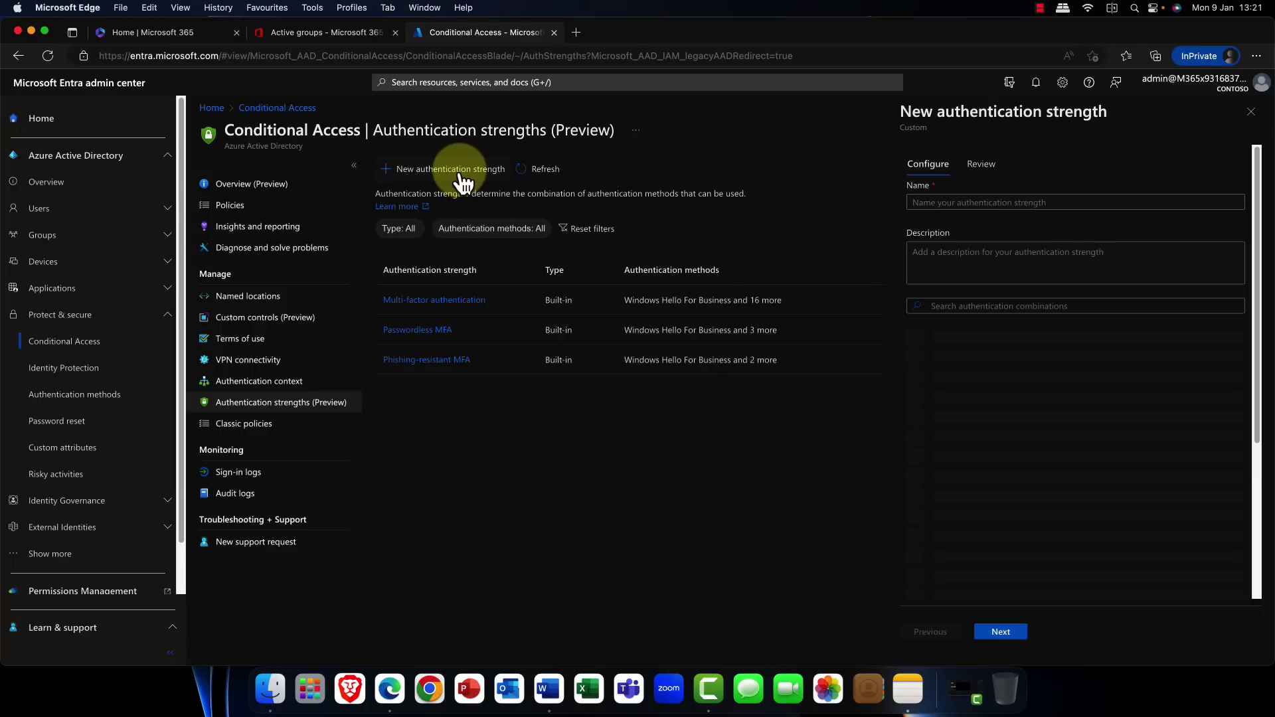
pyautogui.click(1009, 203)
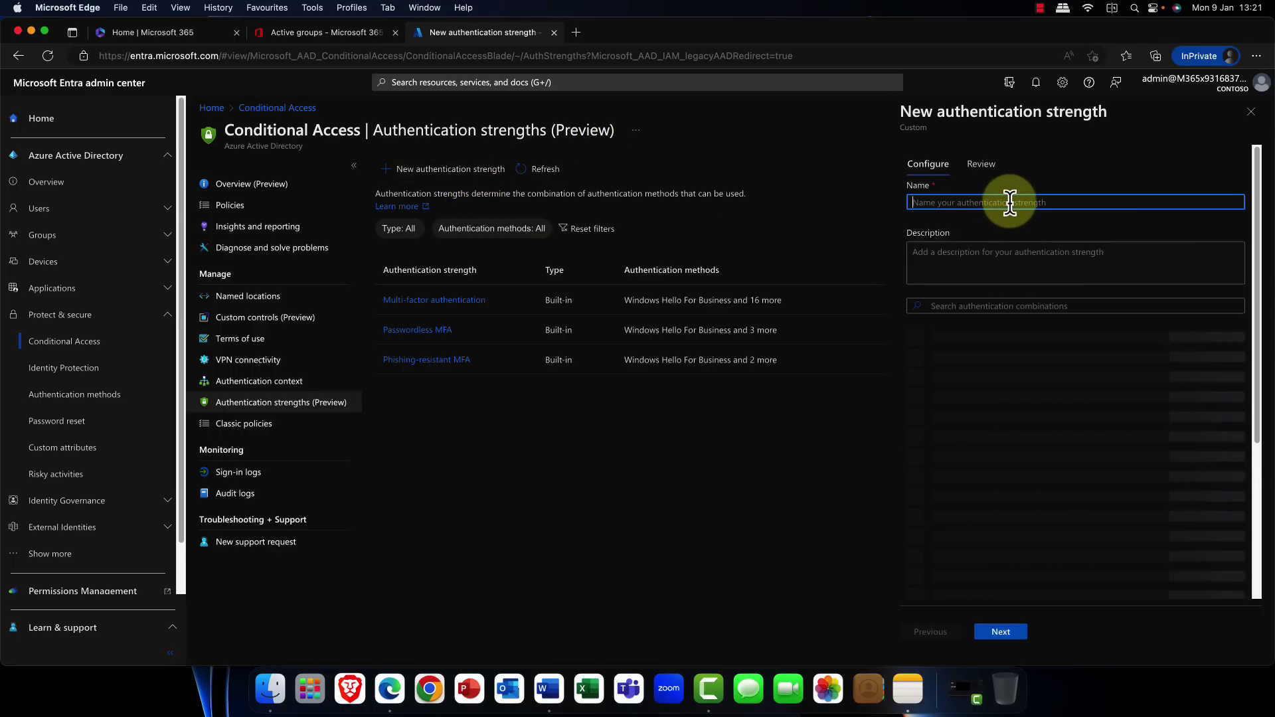
pyautogui.write('ustom1')
pyautogui.click(962, 272)
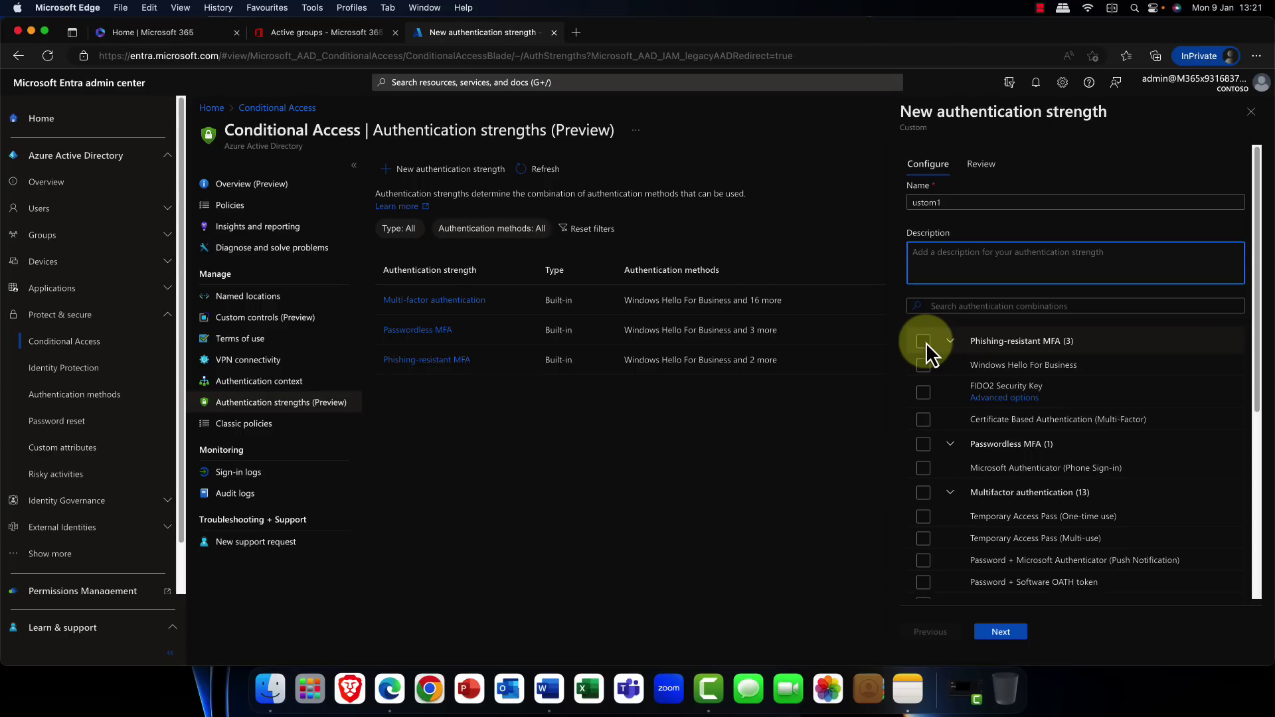
pyautogui.click(923, 341)
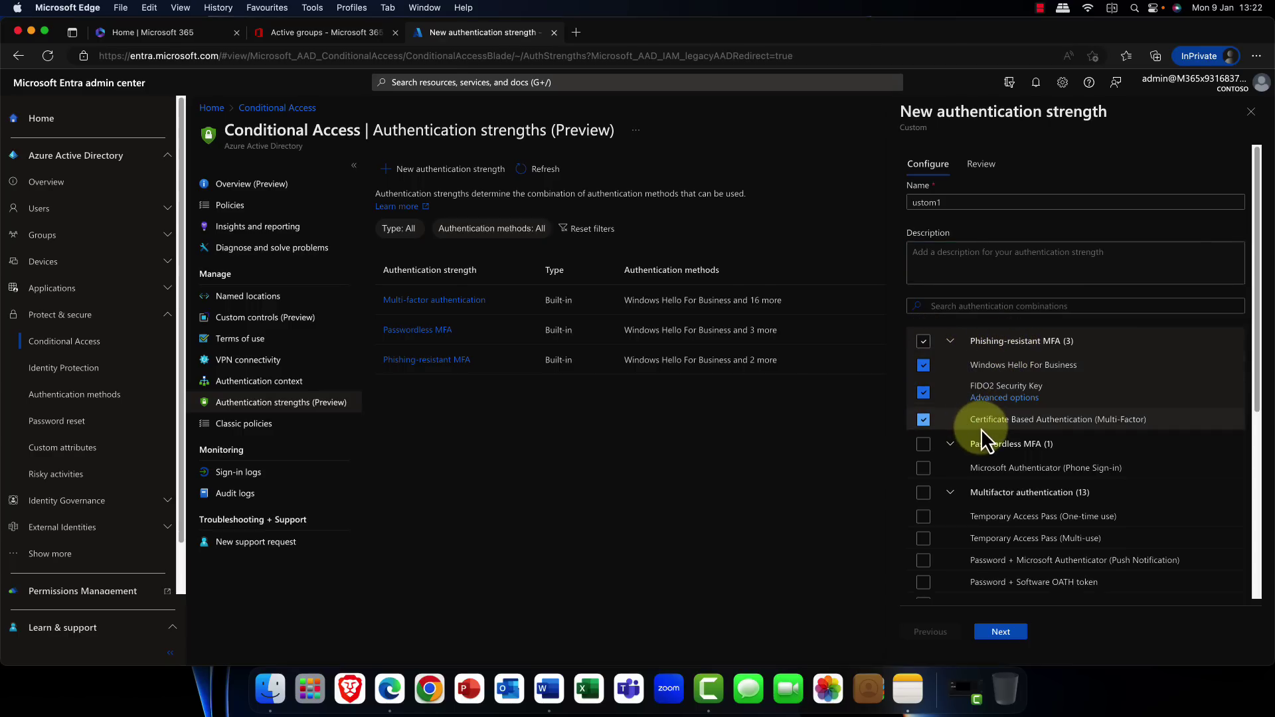
pyautogui.scroll(-5, 979, 428)
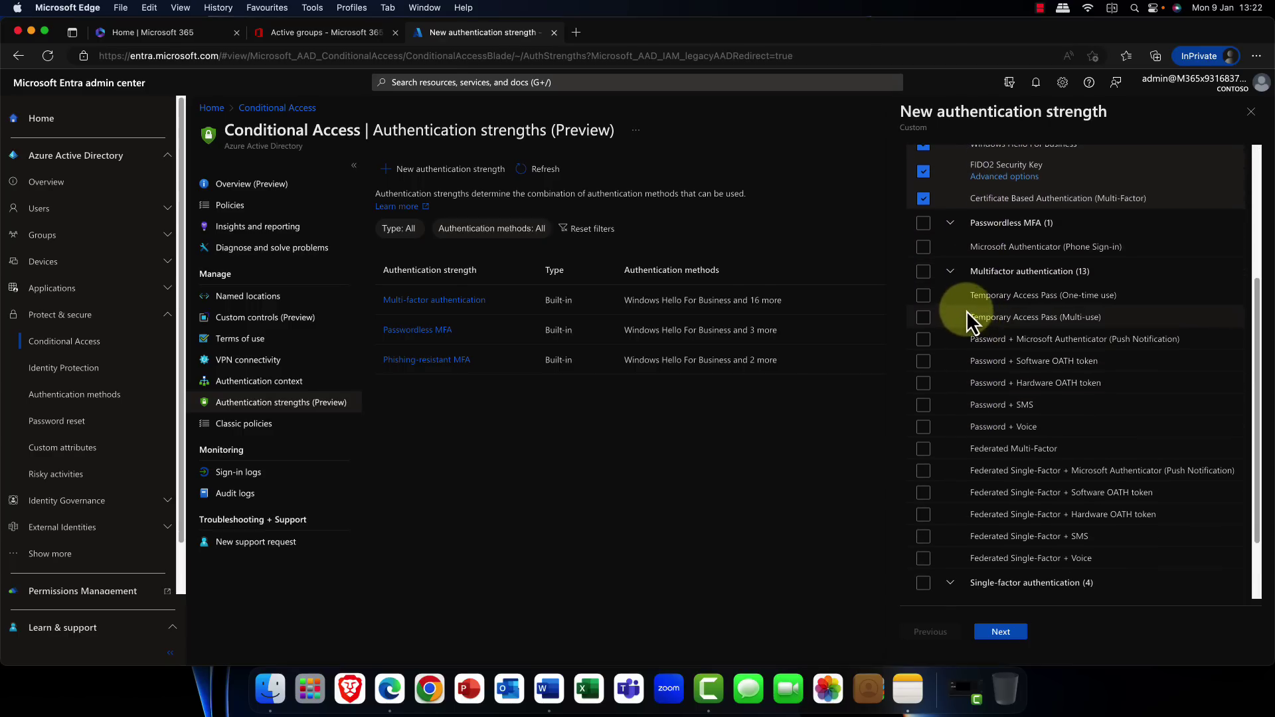
pyautogui.click(933, 274)
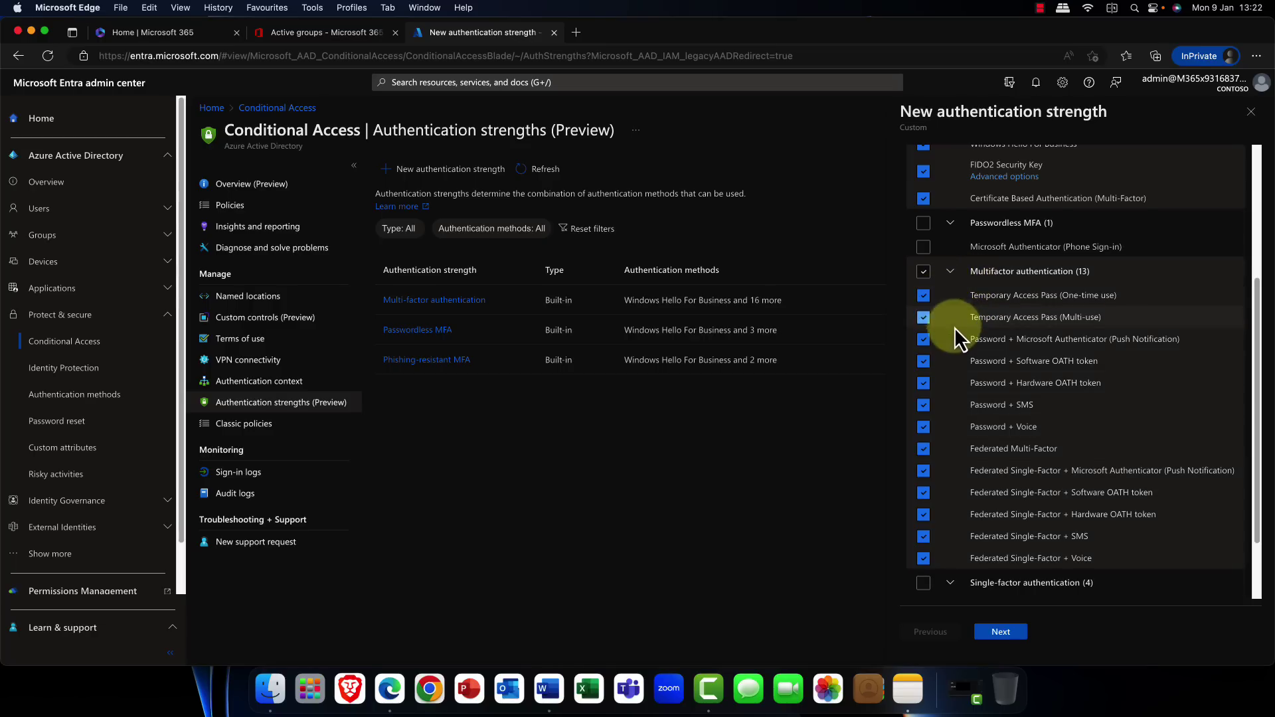
pyautogui.scroll(-2, 946, 337)
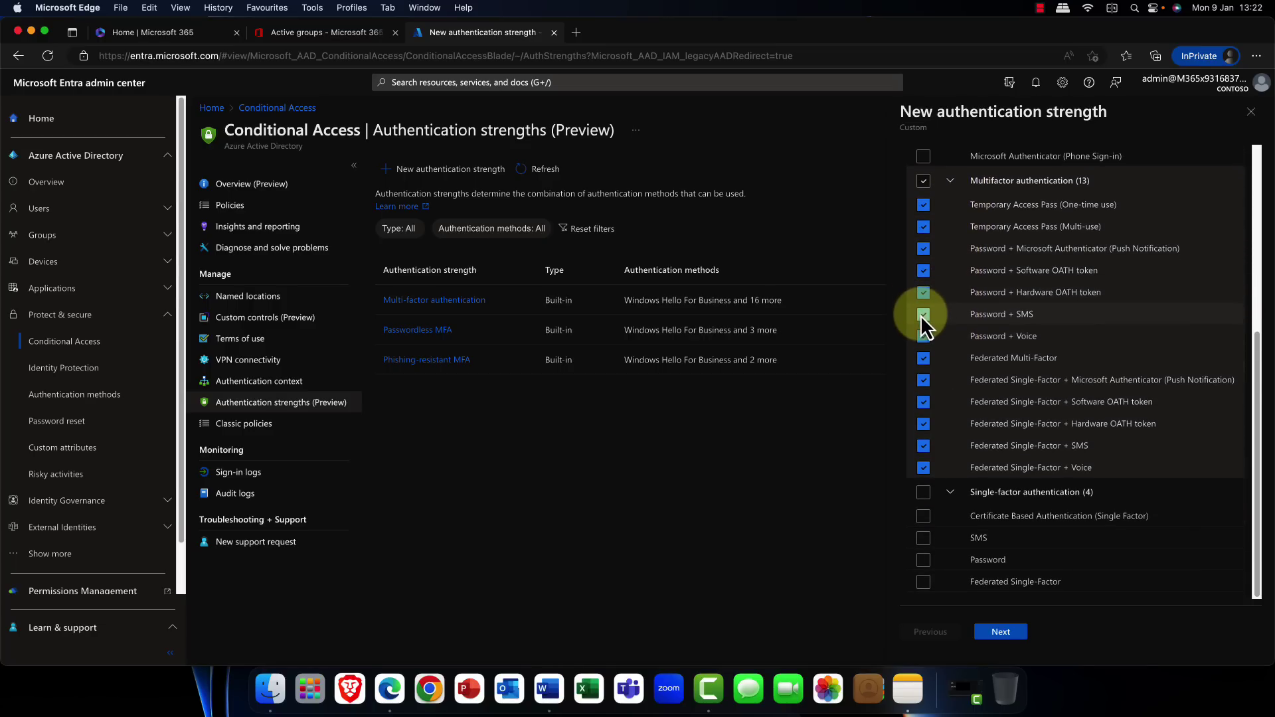
pyautogui.click(924, 317)
pyautogui.click(924, 319)
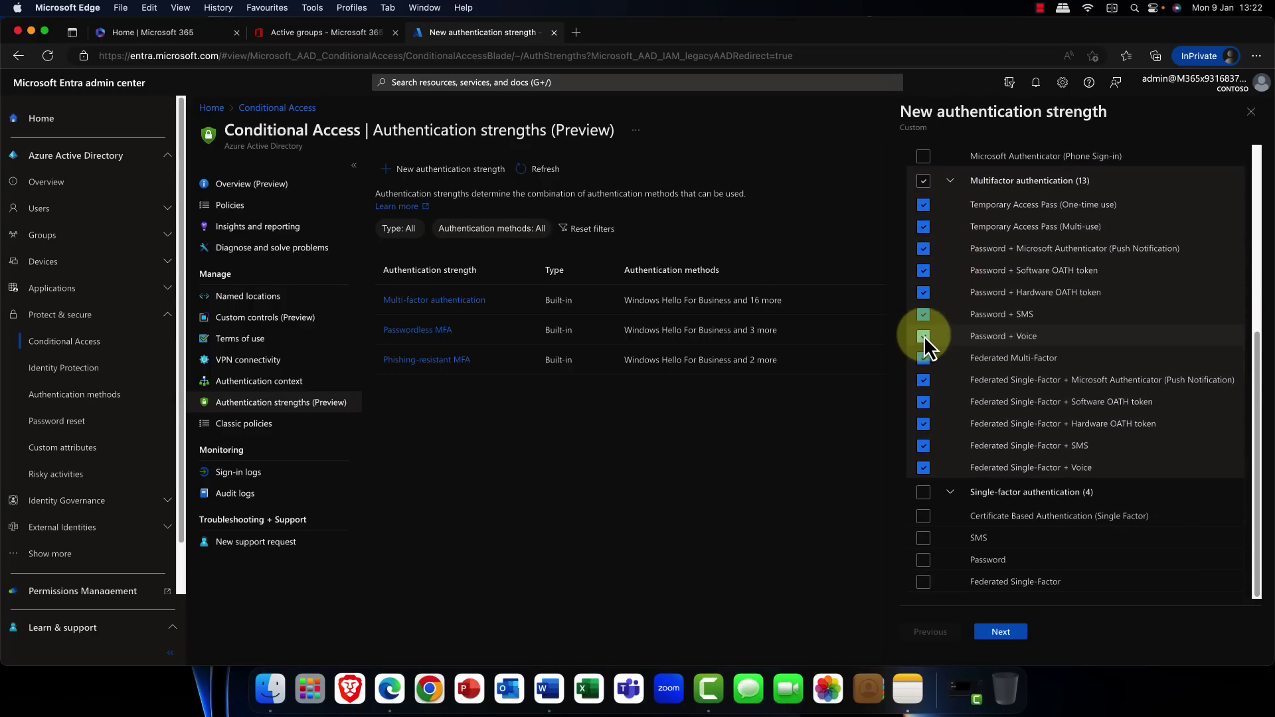
pyautogui.scroll(7, 927, 335)
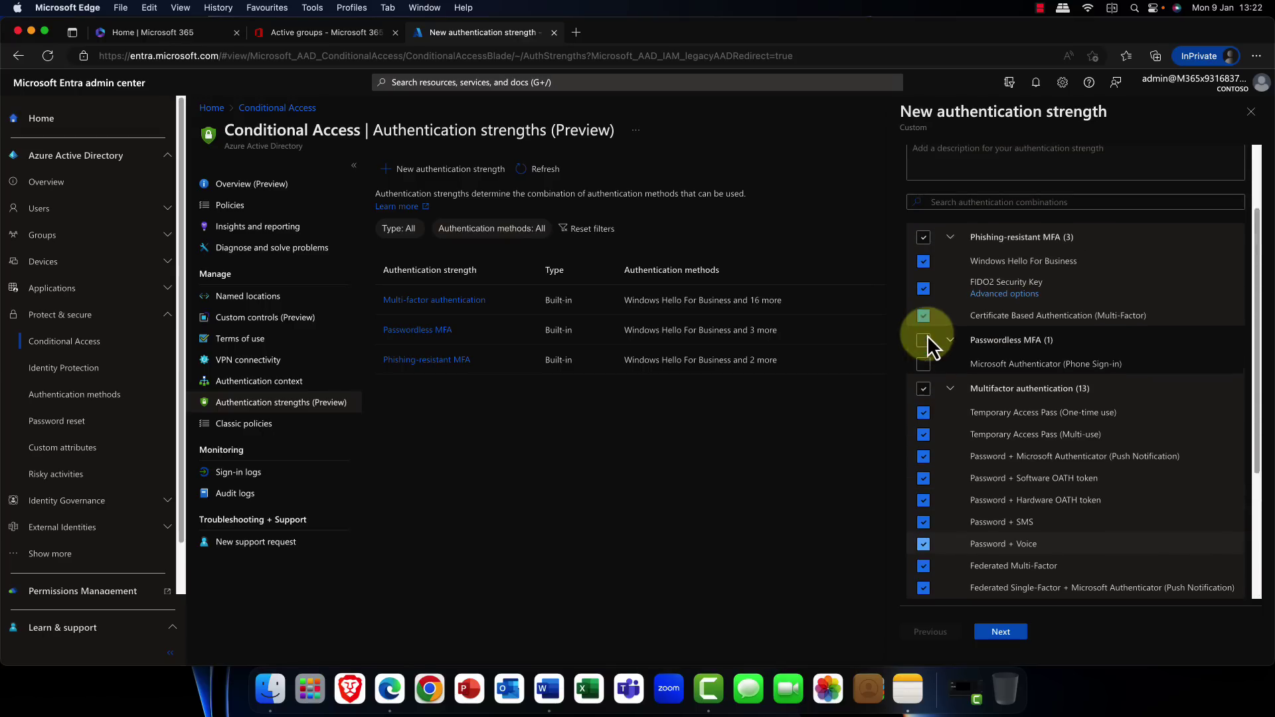
pyautogui.click(1253, 117)
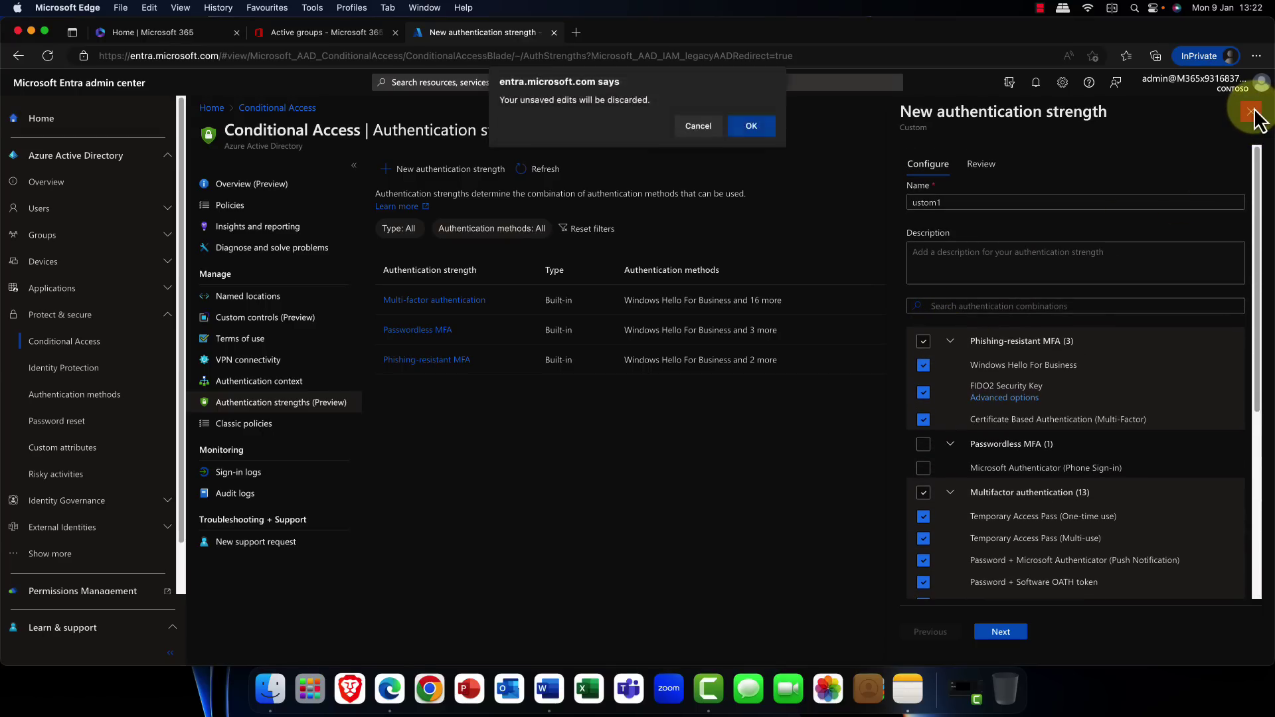
# Discard the unsaved authentication strength and open Oslo Head Office CA Policy's Grant settings
pyautogui.click(760, 127)
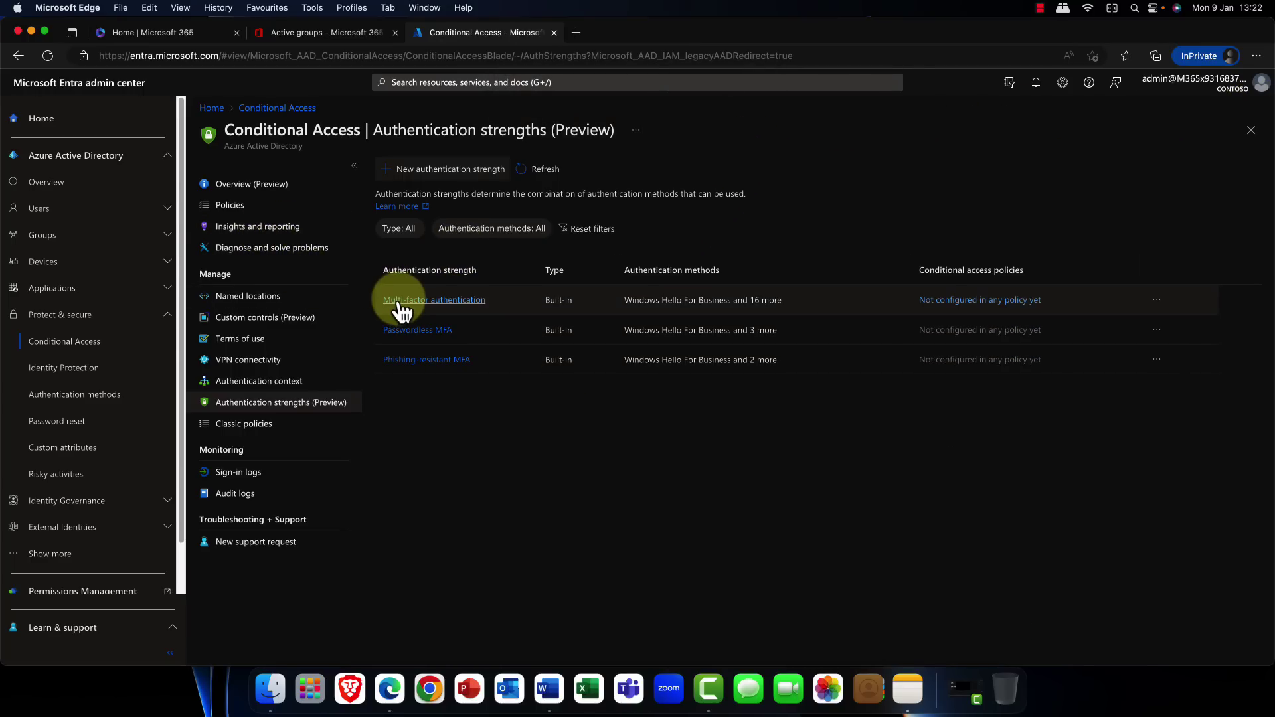
pyautogui.click(216, 205)
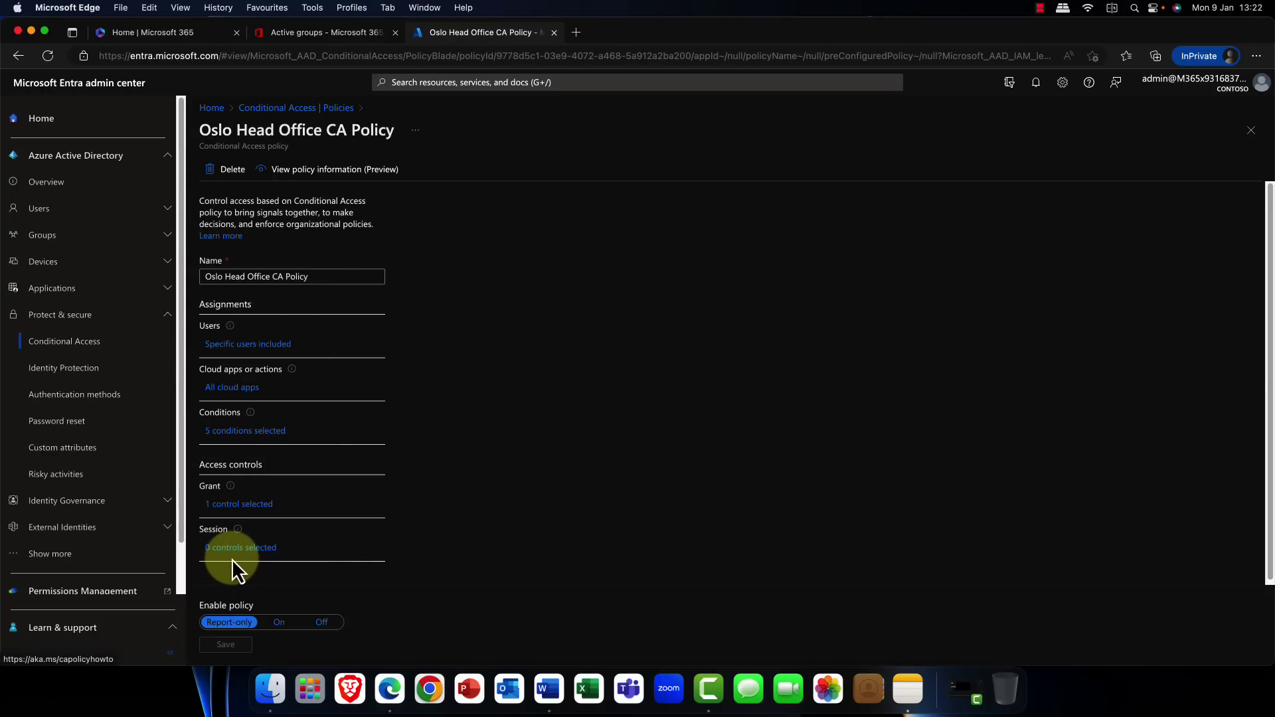
pyautogui.click(234, 506)
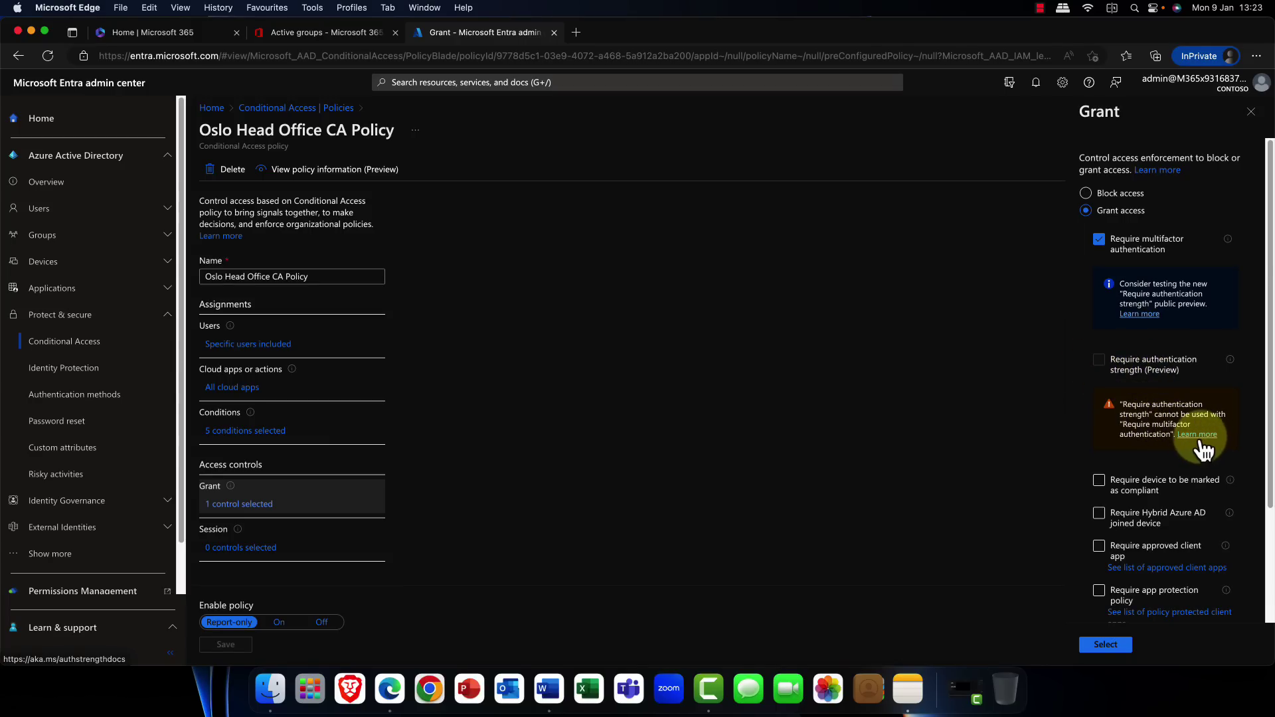
pyautogui.moveTo(1229, 359)
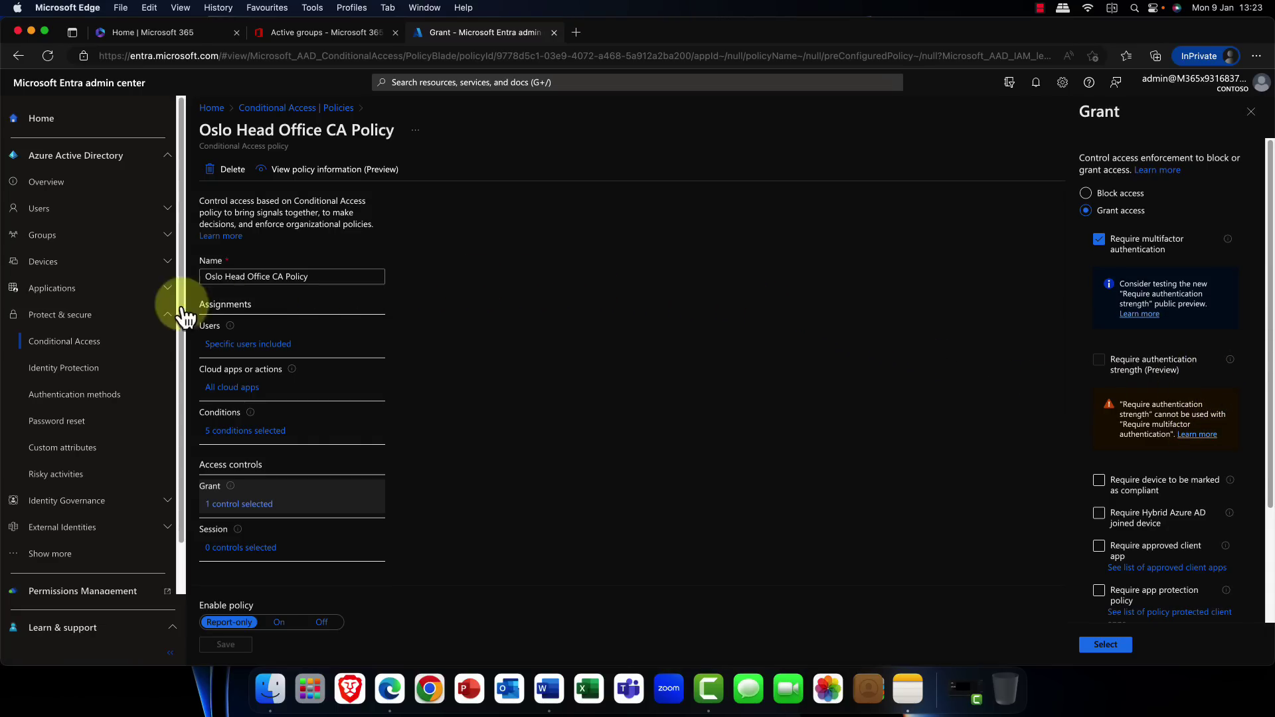
# Open the Conditional Access overview and review its Coverage, Monitoring and Tutorials tabs
pyautogui.click(77, 341)
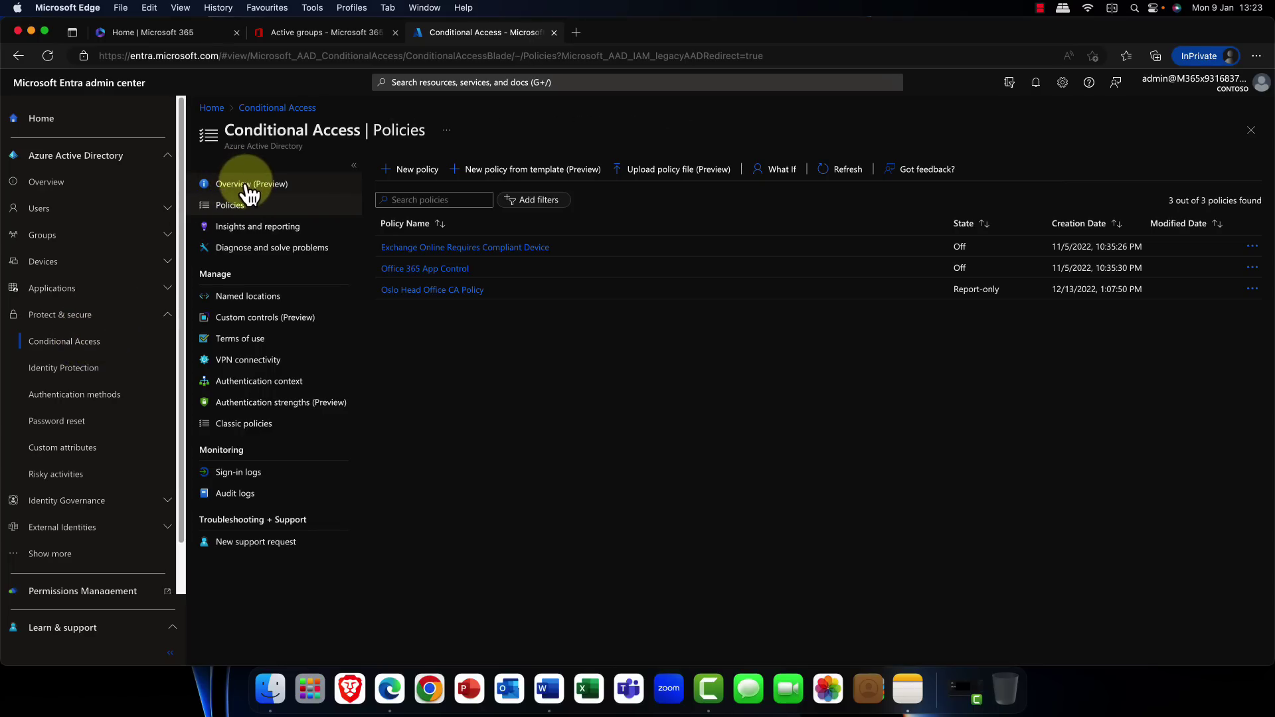
pyautogui.click(245, 184)
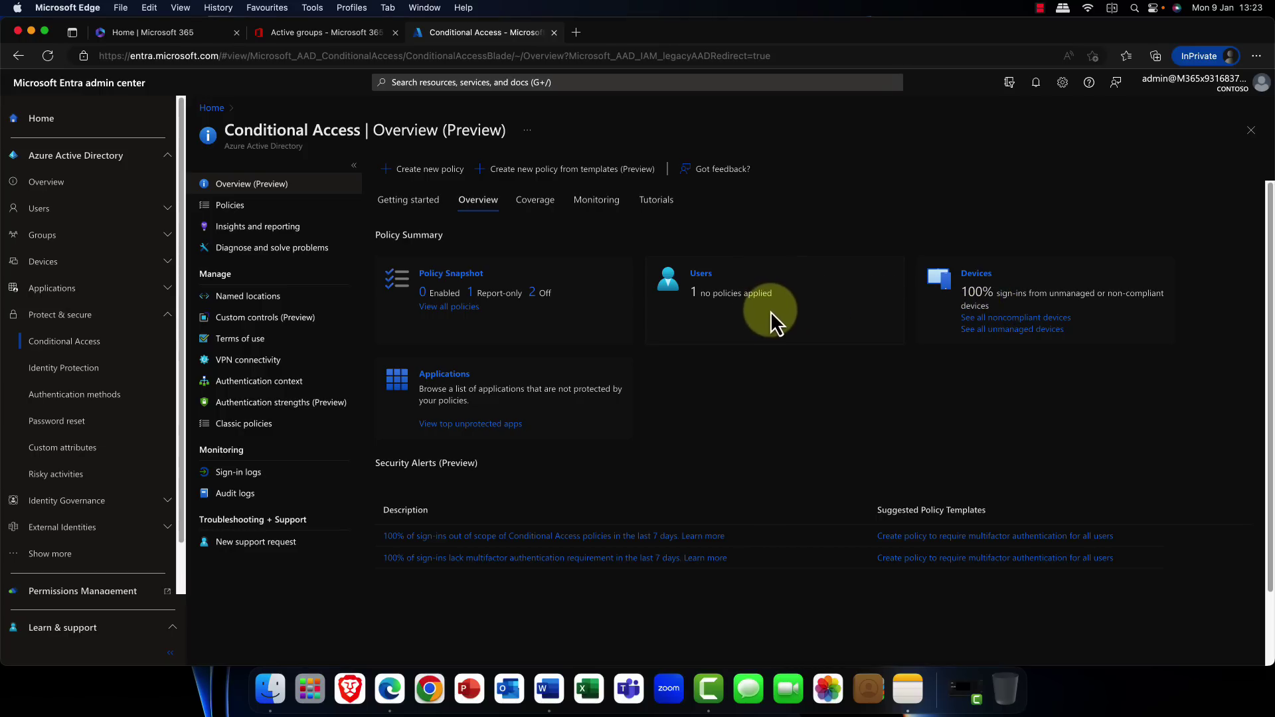
pyautogui.click(546, 201)
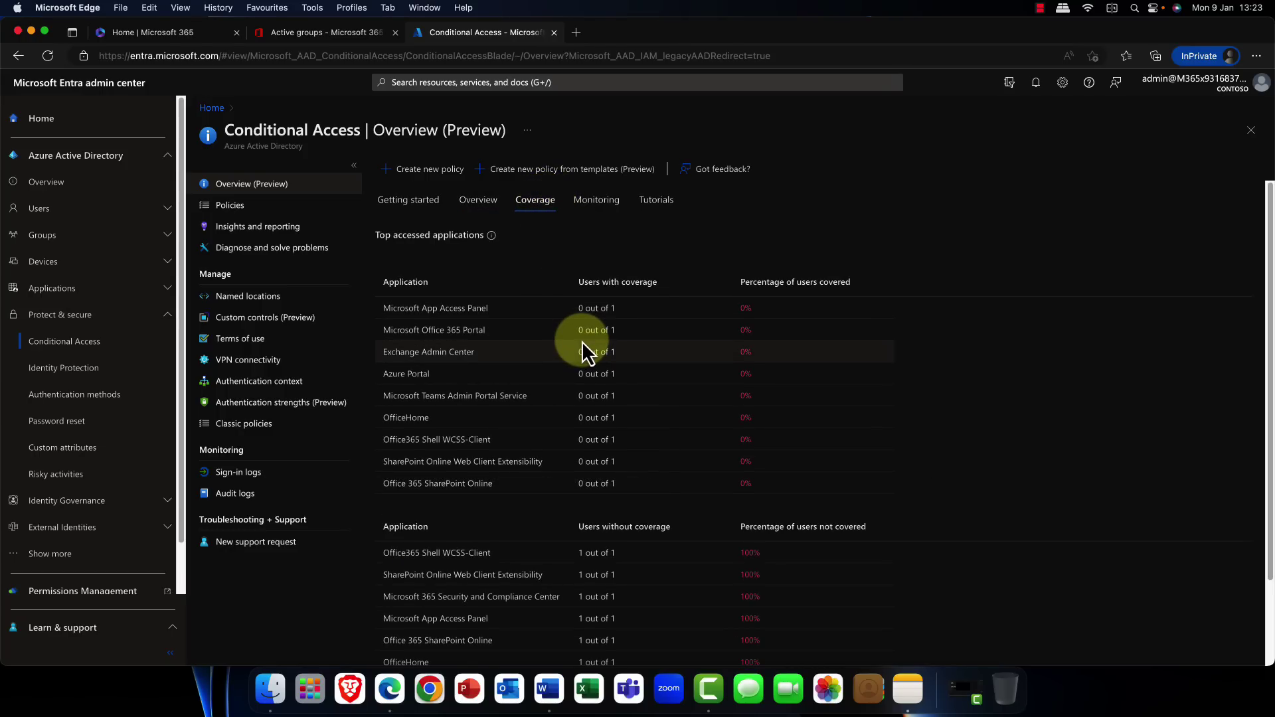
pyautogui.scroll(-2, 587, 344)
pyautogui.scroll(-1, 587, 346)
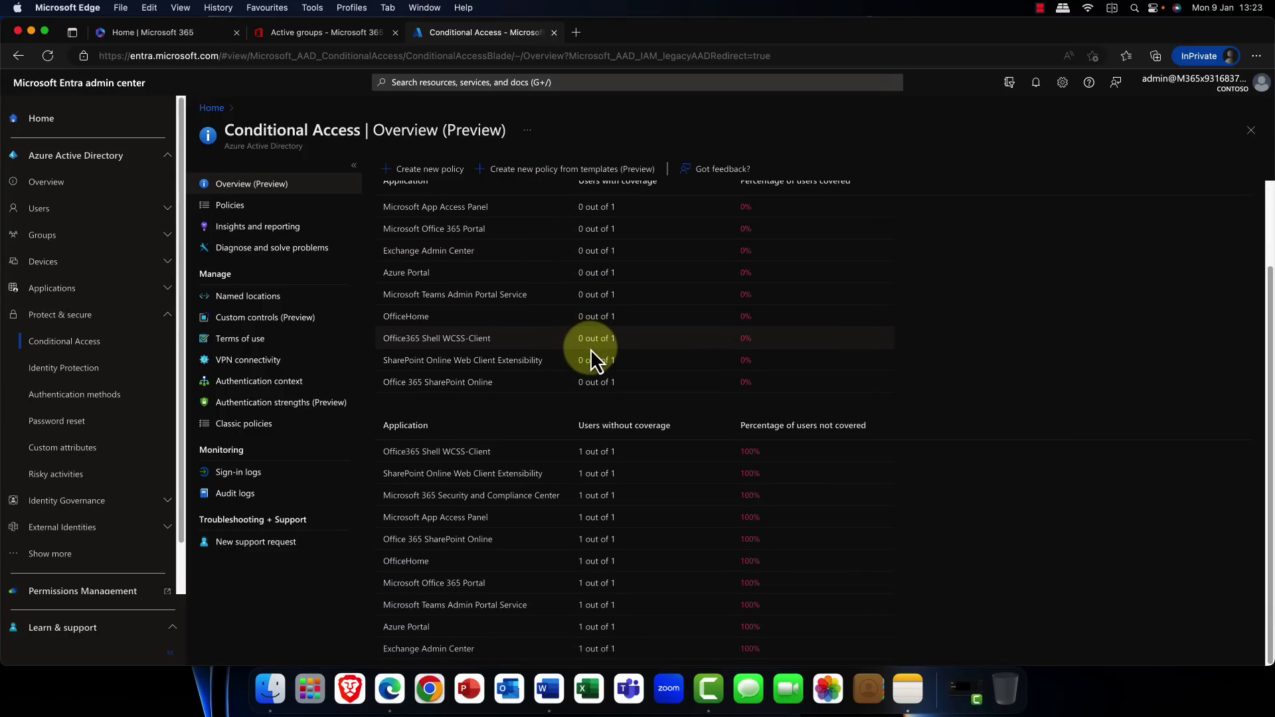
pyautogui.scroll(3, 590, 351)
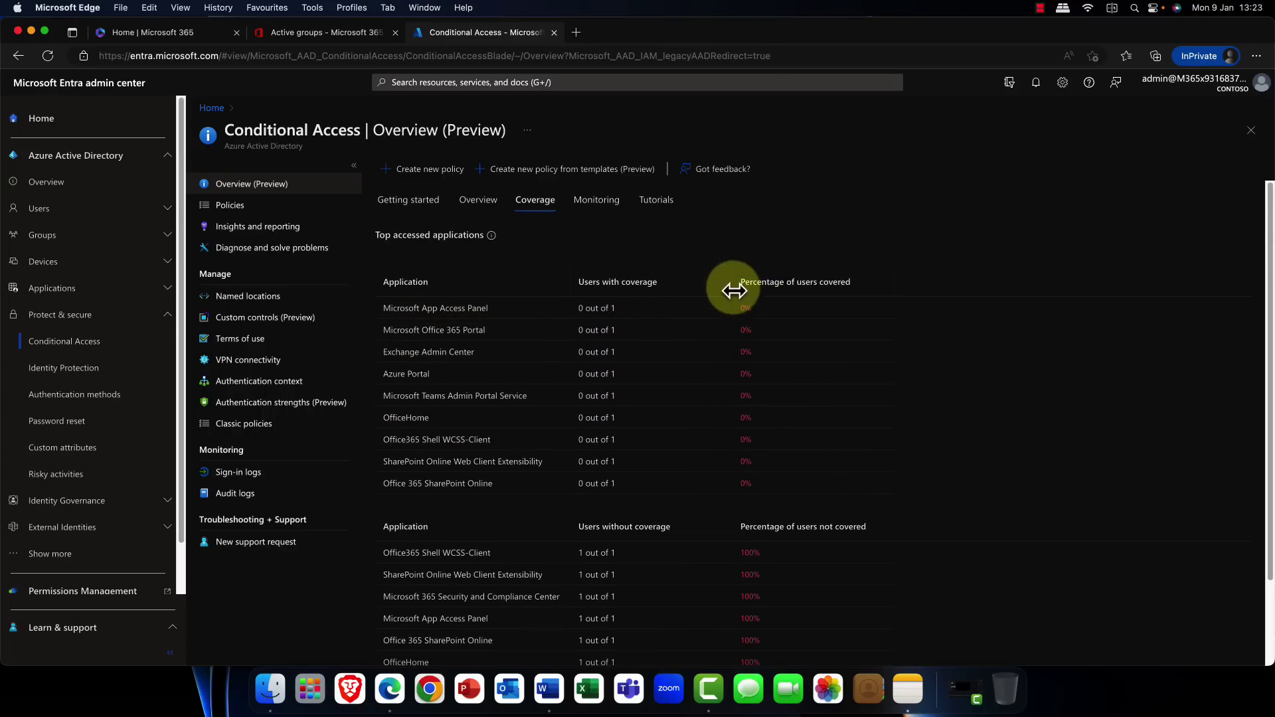
pyautogui.click(602, 213)
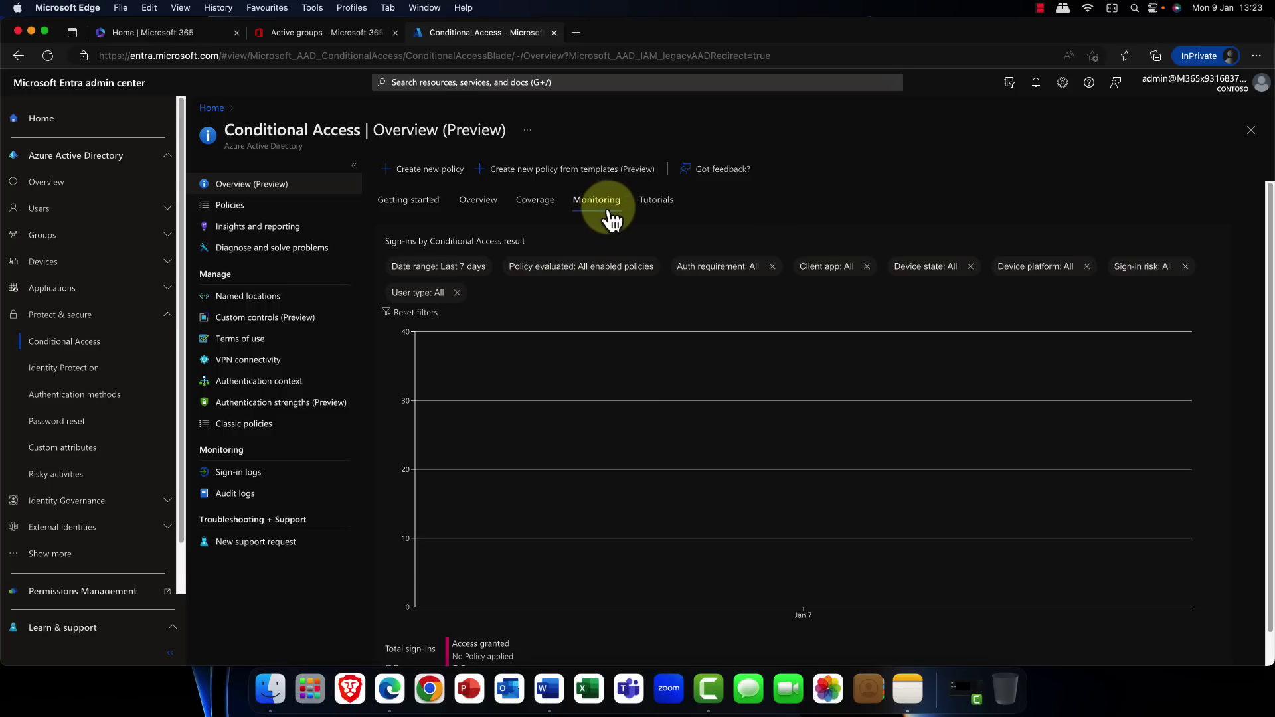
pyautogui.click(677, 214)
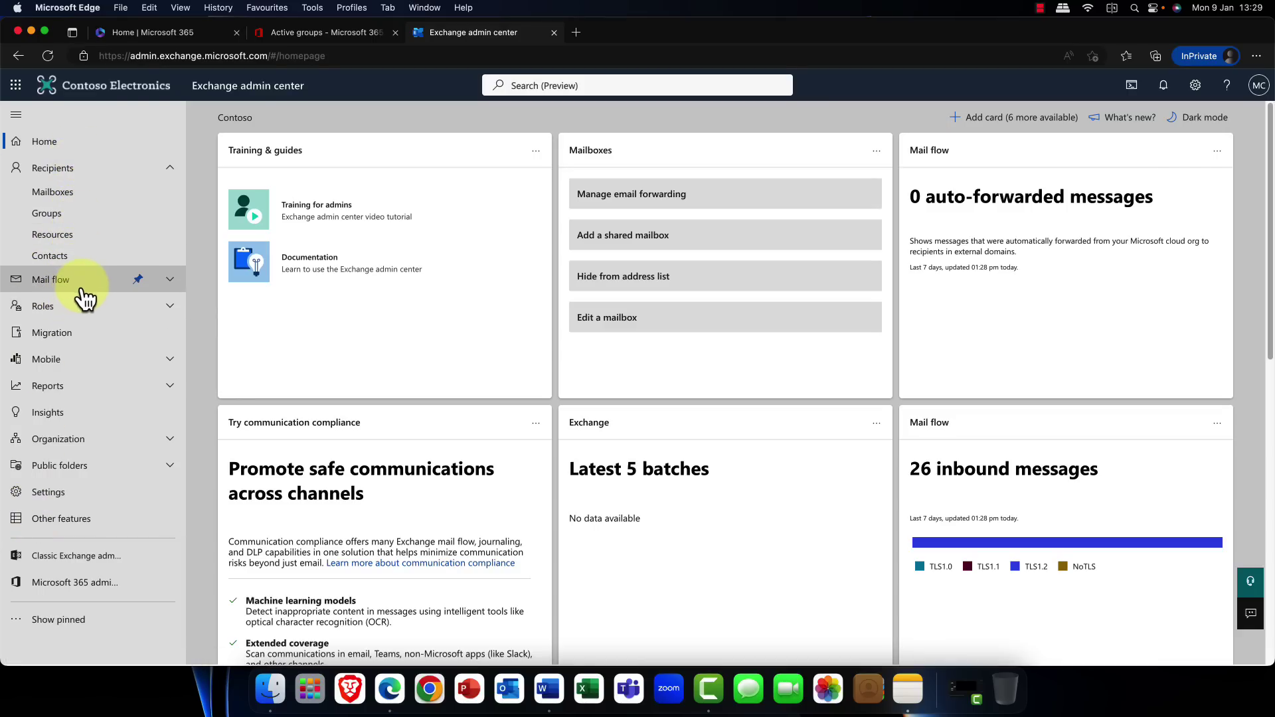
# Browse Mailboxes and Groups, then open Mobile device access to view quarantined devices
pyautogui.click(114, 203)
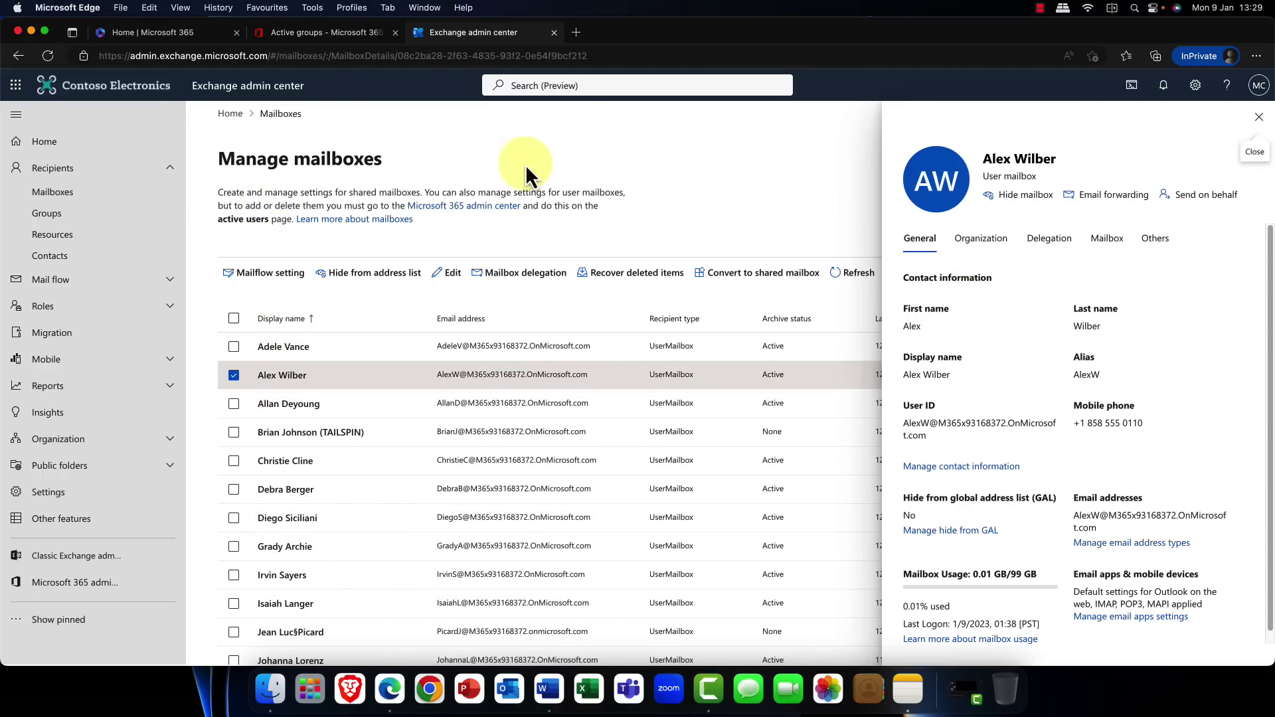
pyautogui.click(47, 215)
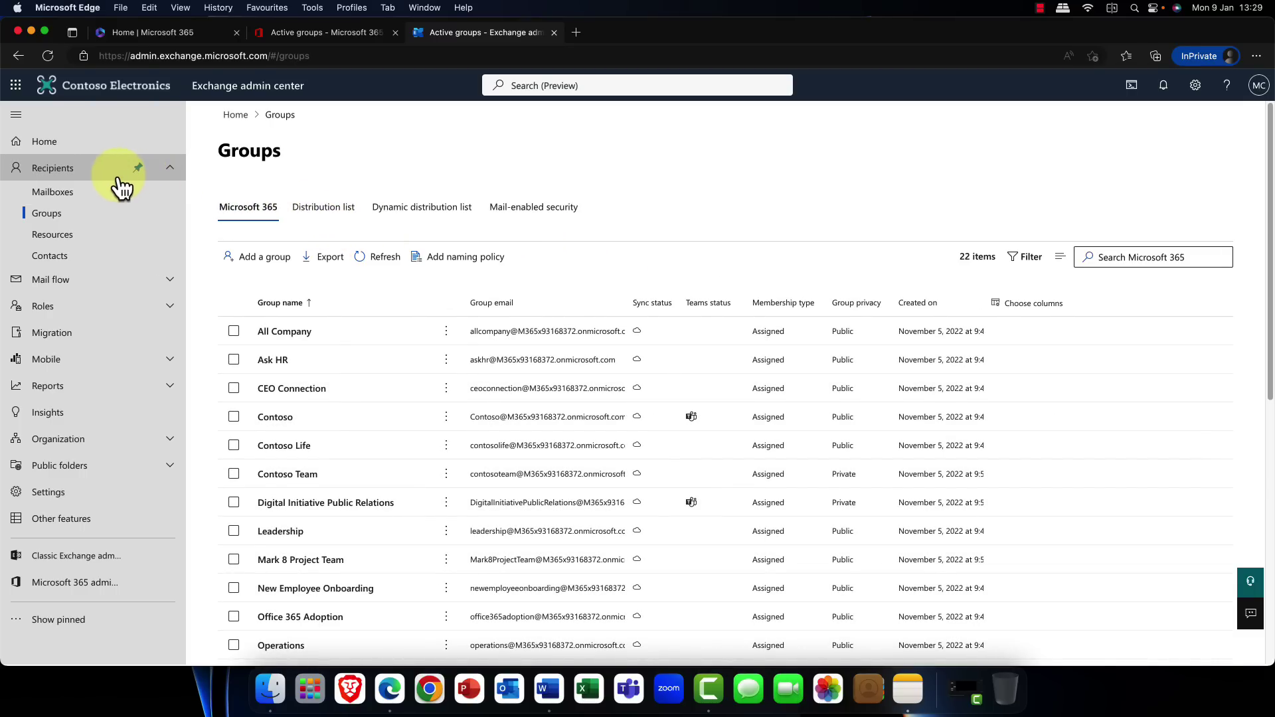
pyautogui.click(170, 170)
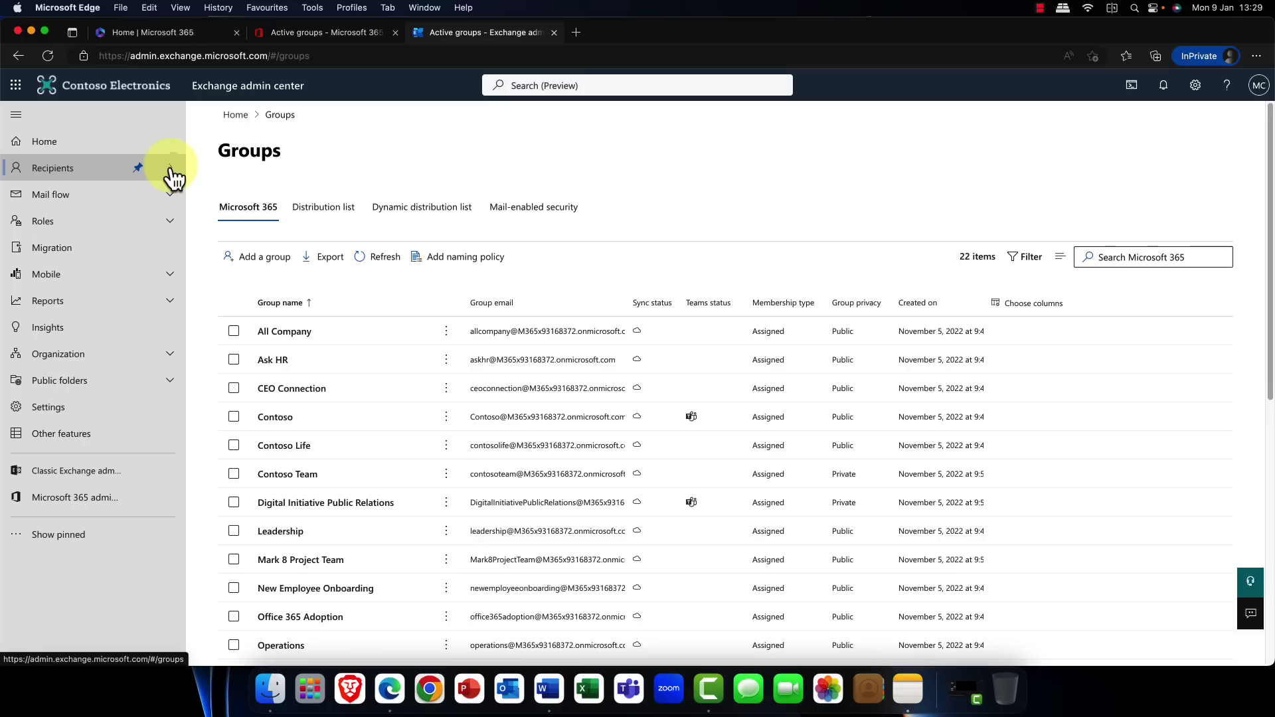
pyautogui.click(106, 274)
pyautogui.click(79, 300)
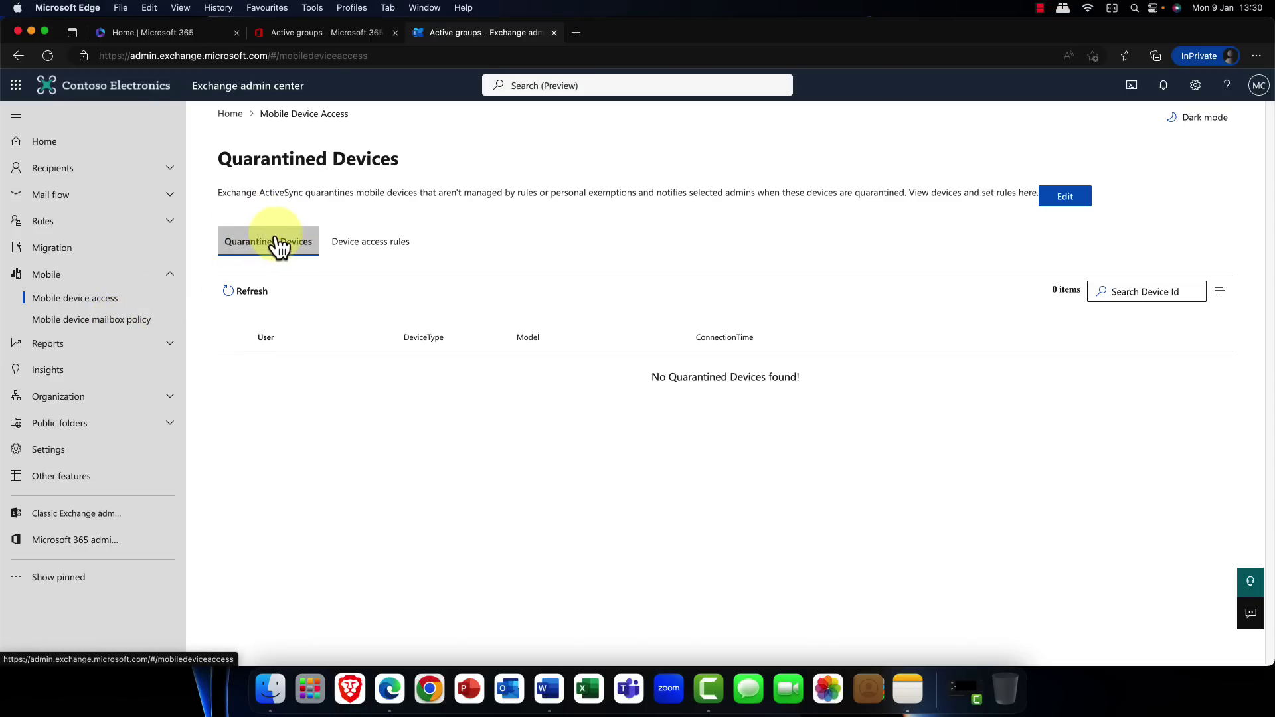
# Glance at the mobile device mailbox policies, then open the Exchange Settings page
pyautogui.click(72, 321)
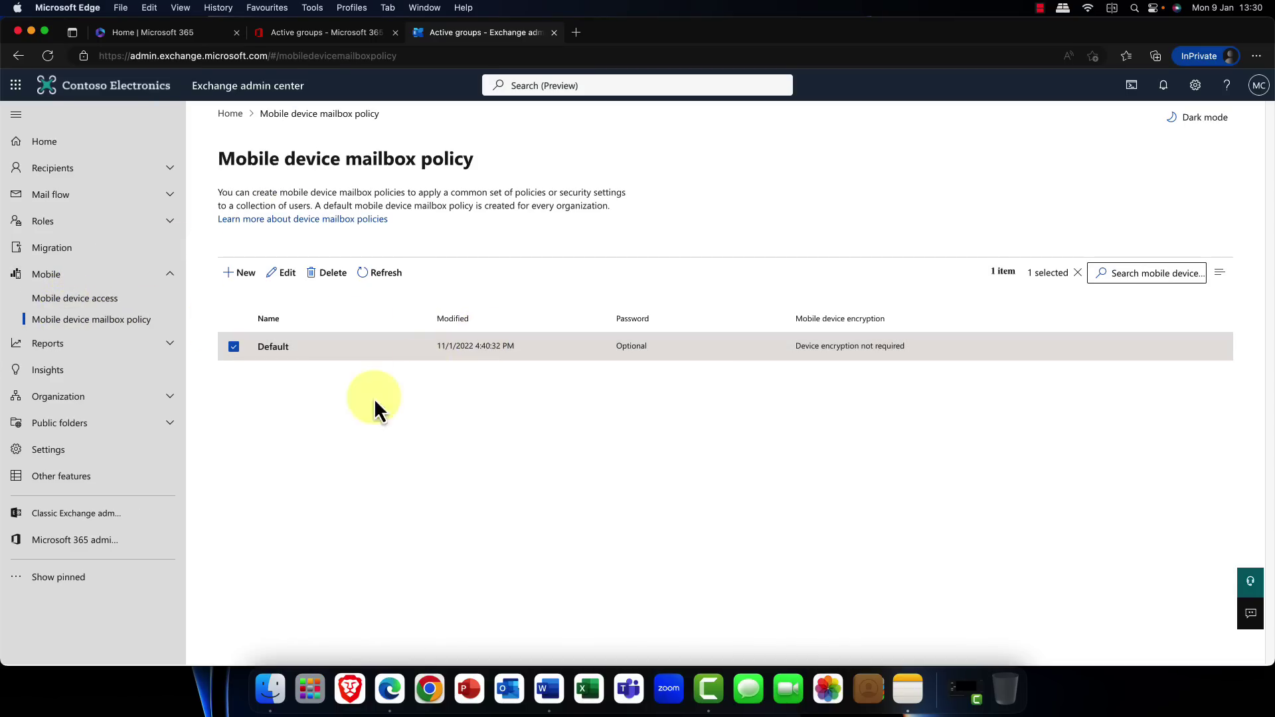
pyautogui.click(234, 347)
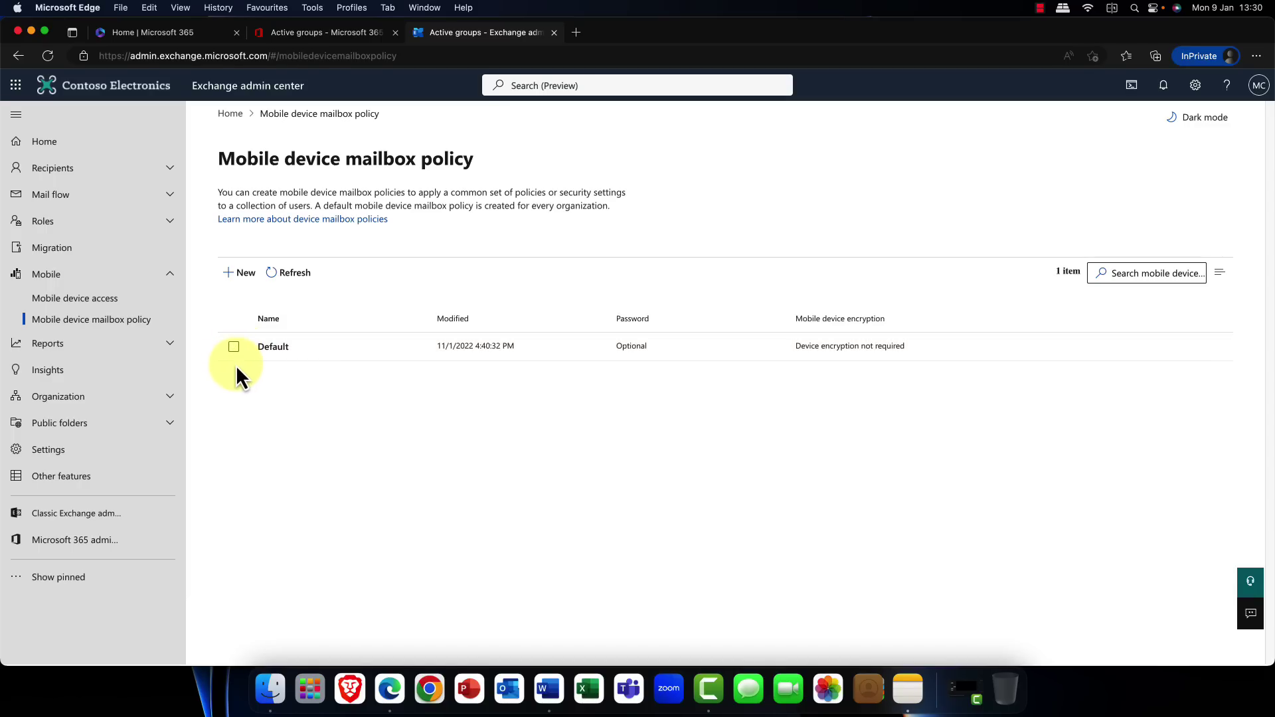
pyautogui.click(170, 278)
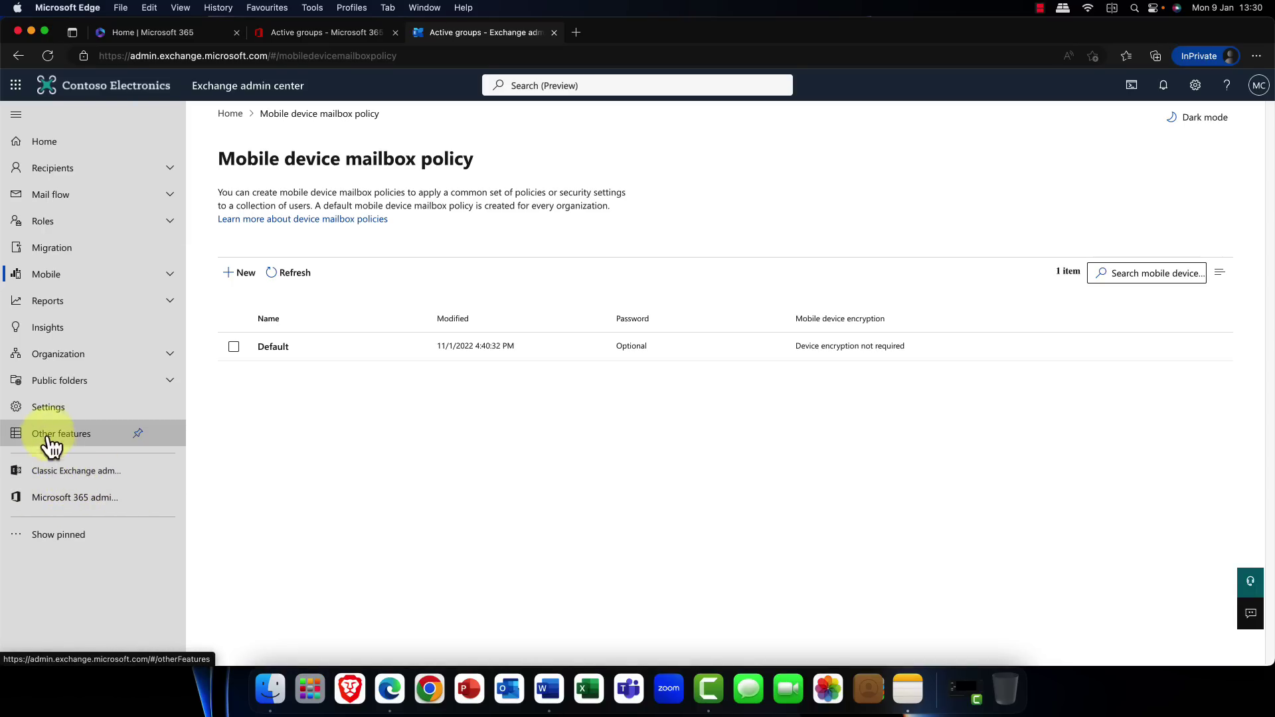
pyautogui.click(46, 417)
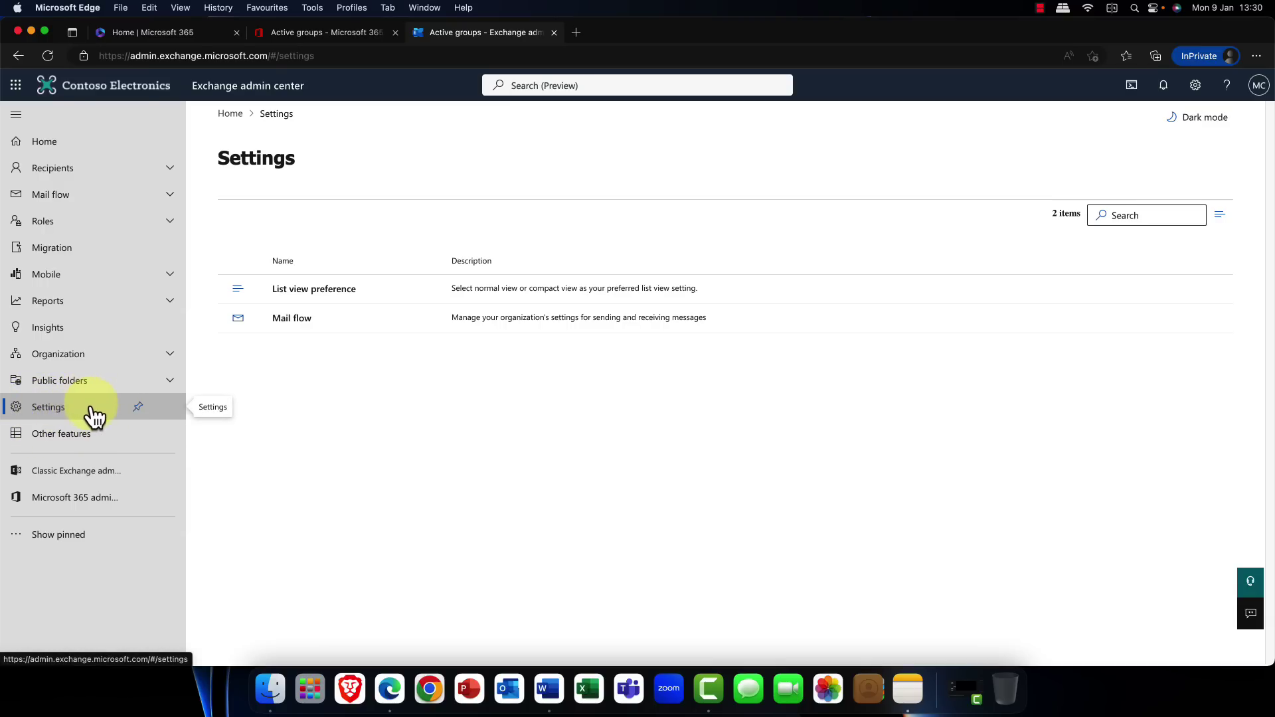
# Open Other features and scroll through the 20 classic features' migration status
pyautogui.click(53, 443)
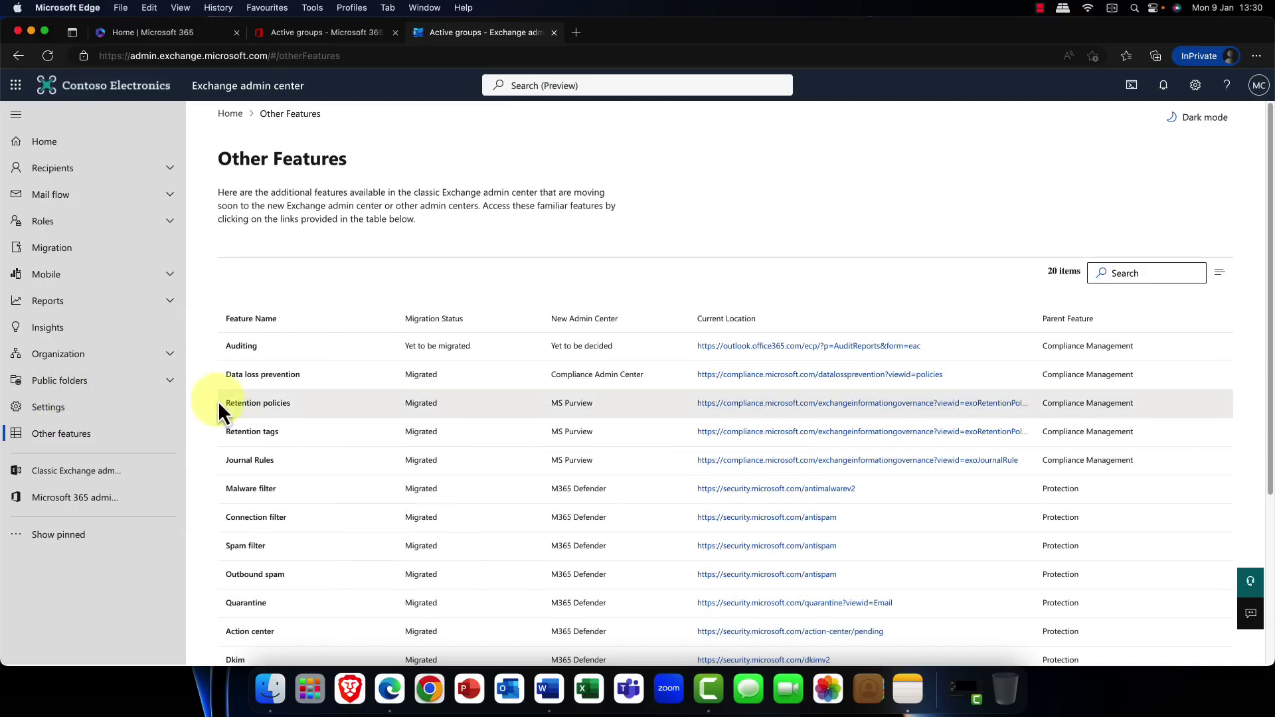
pyautogui.scroll(-3, 245, 397)
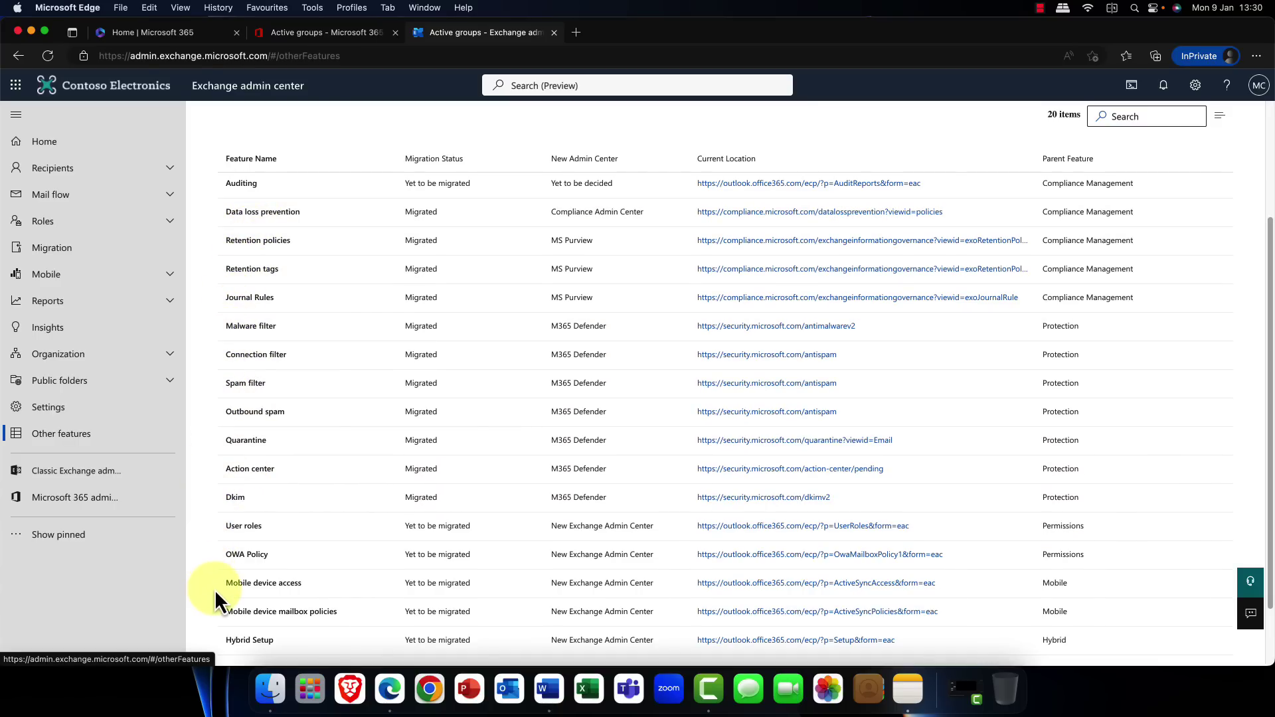
pyautogui.scroll(3, 215, 588)
pyautogui.scroll(-5, 225, 491)
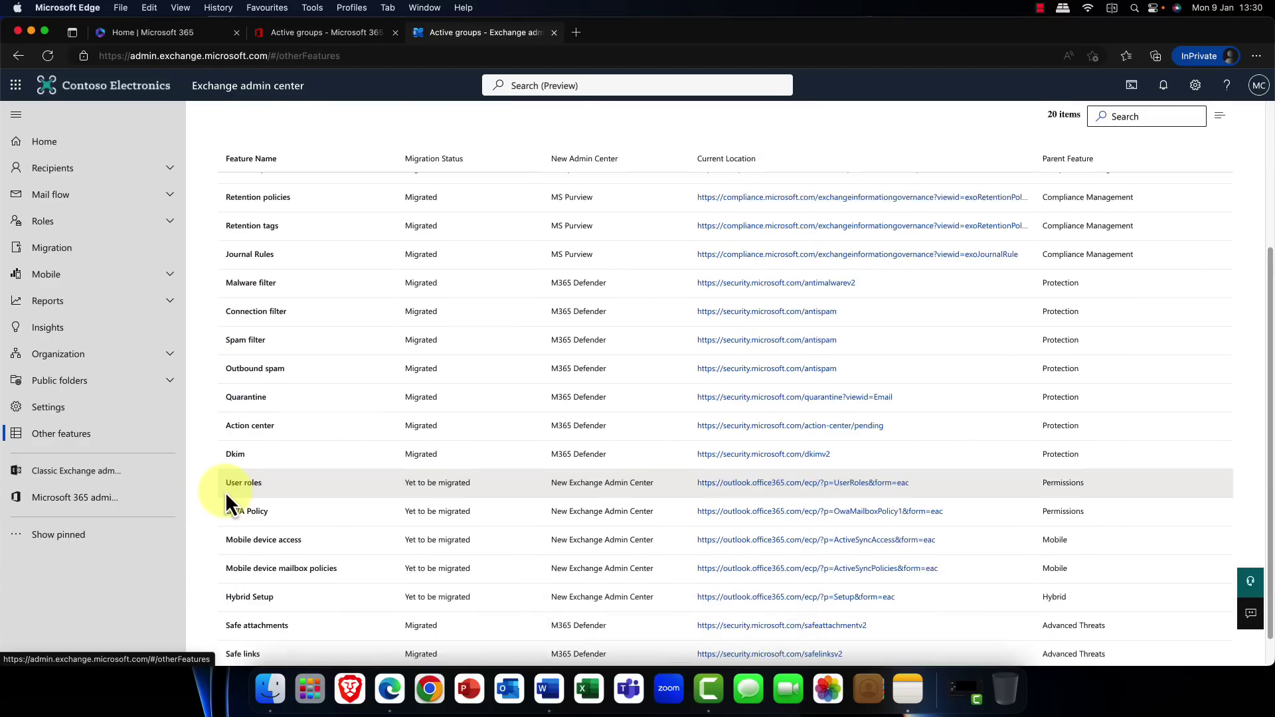
pyautogui.scroll(-1, 225, 491)
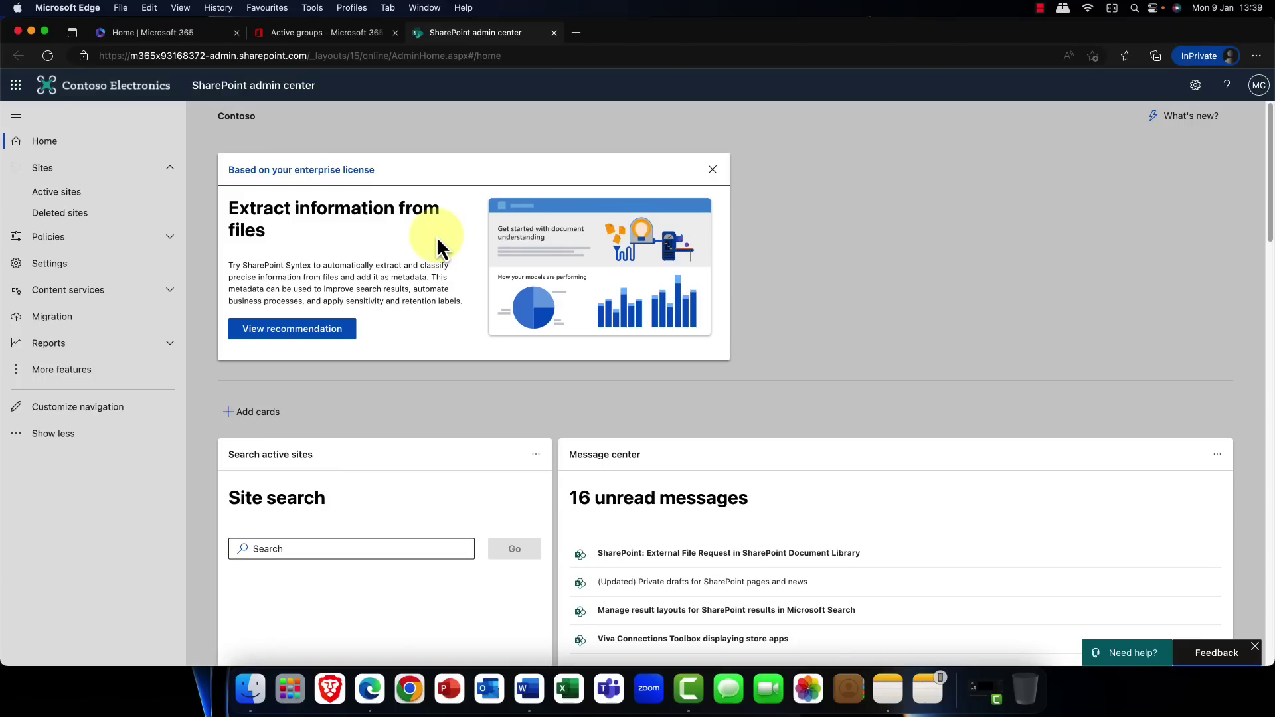
# Open the Oslo HQ site's details from the Active sites list
pyautogui.click(101, 192)
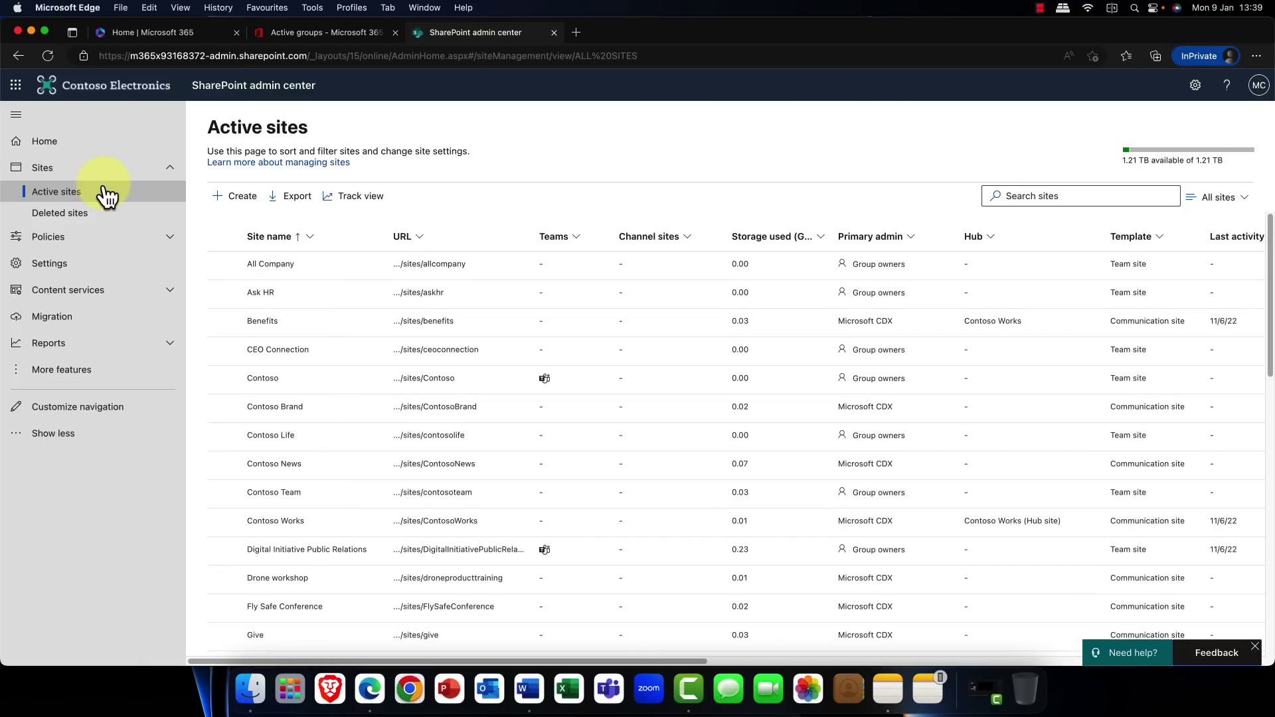
pyautogui.scroll(-10, 327, 362)
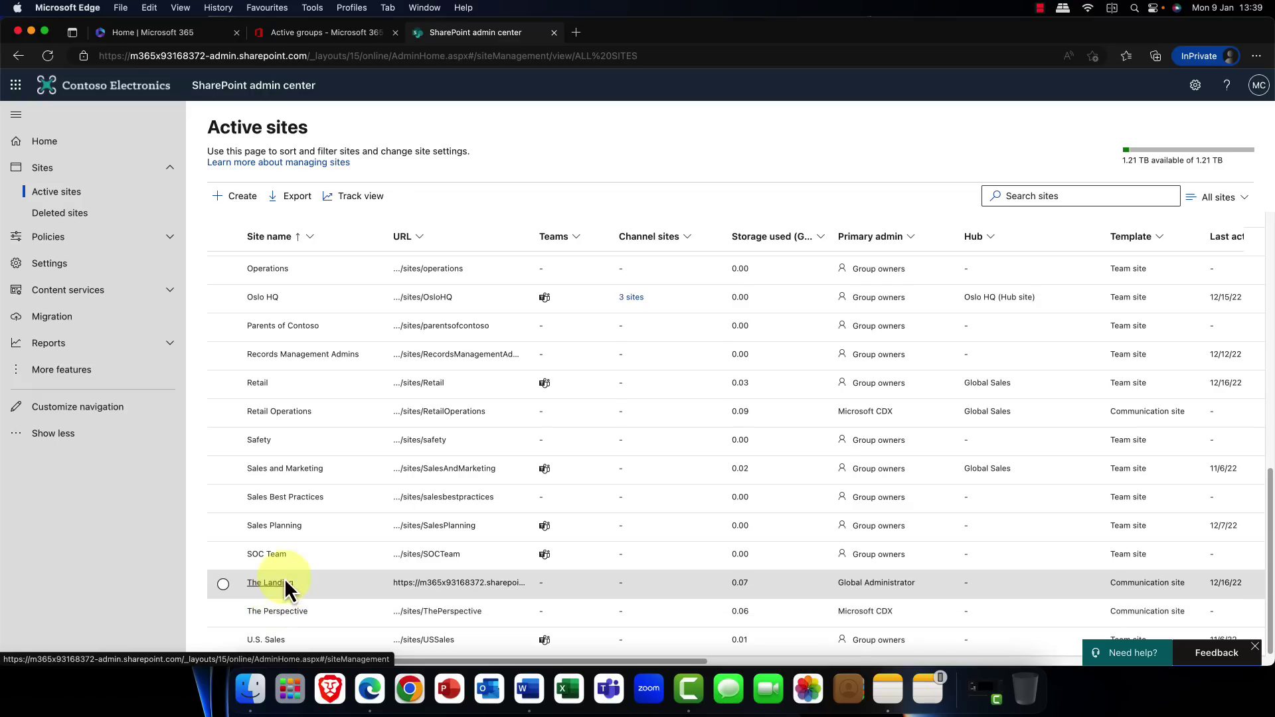
pyautogui.scroll(5, 280, 545)
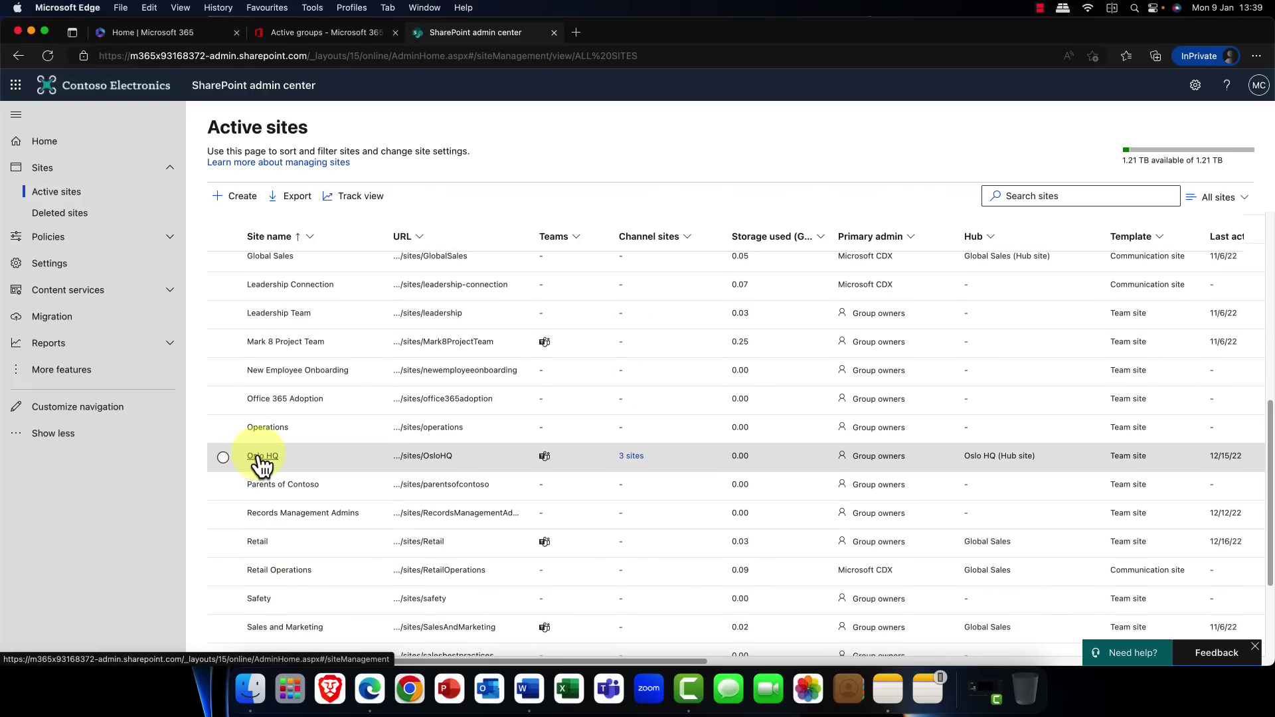
pyautogui.click(259, 457)
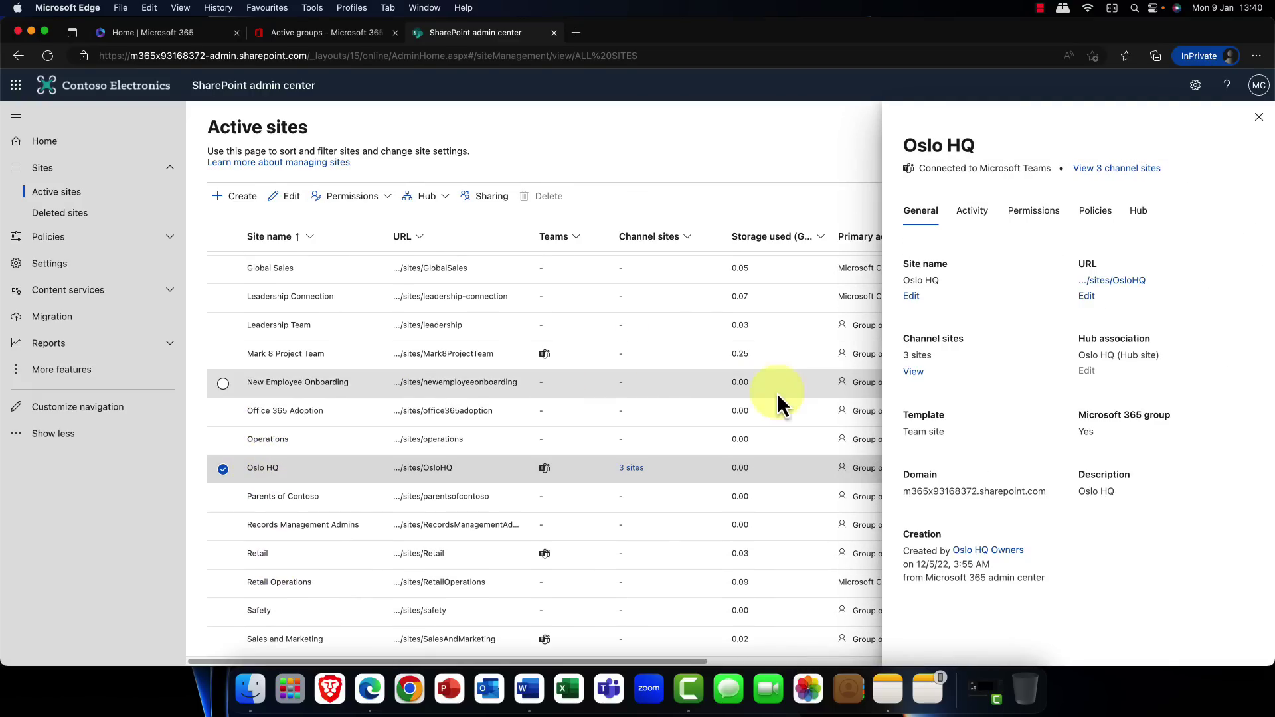
pyautogui.hscroll(2, 803, 398)
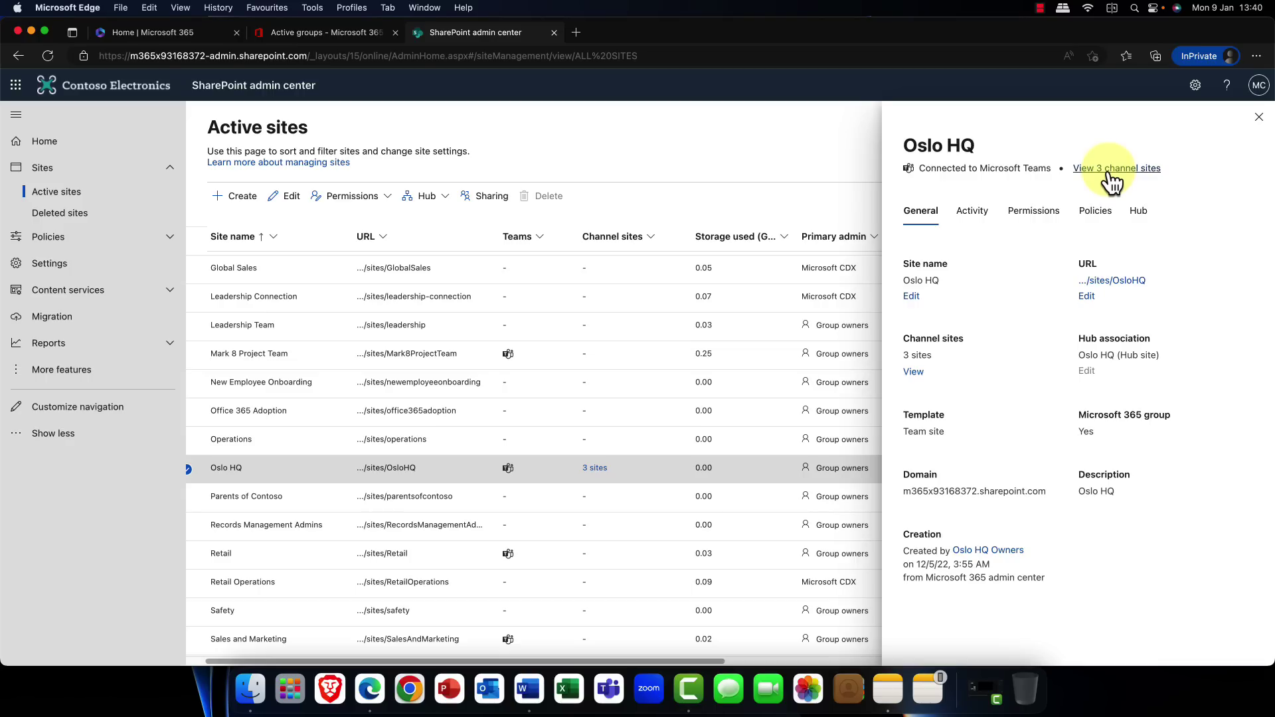
# Change Oslo HQ's sensitivity label to Stirling Confidential under Policies and save it
pyautogui.click(1095, 208)
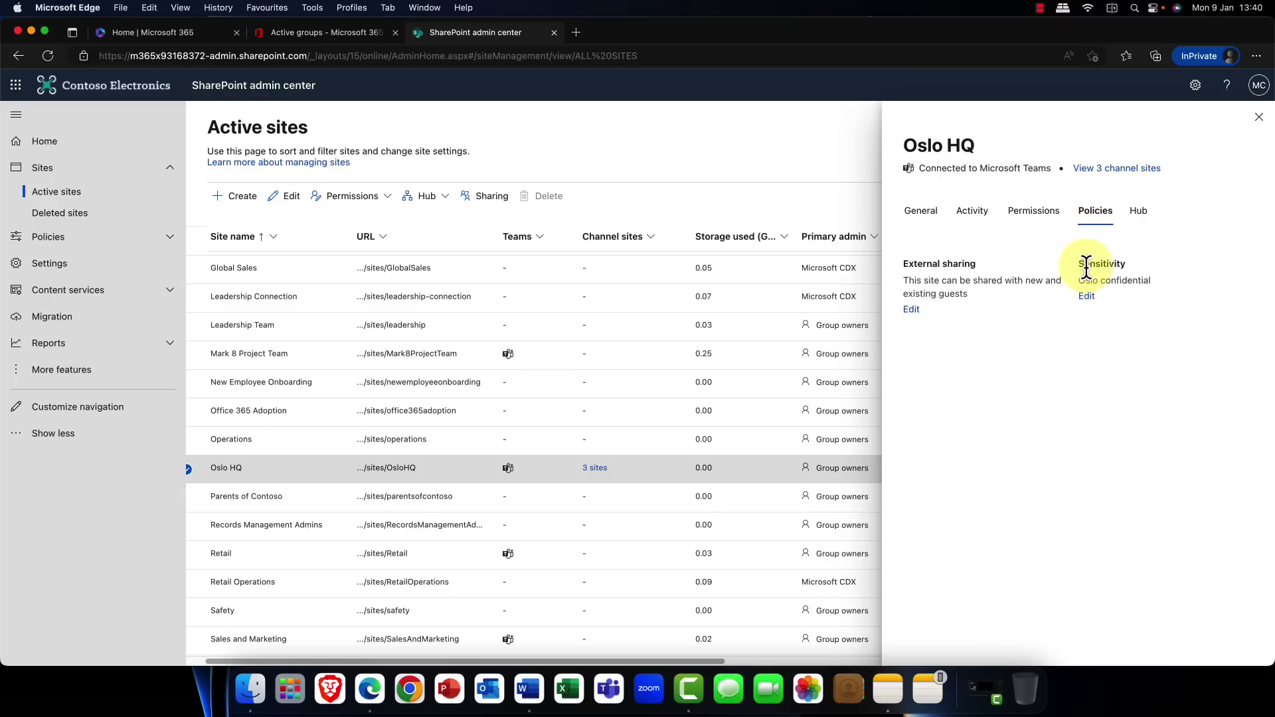
pyautogui.moveTo(1085, 265); pyautogui.dragTo(1129, 266)
pyautogui.click(1129, 266)
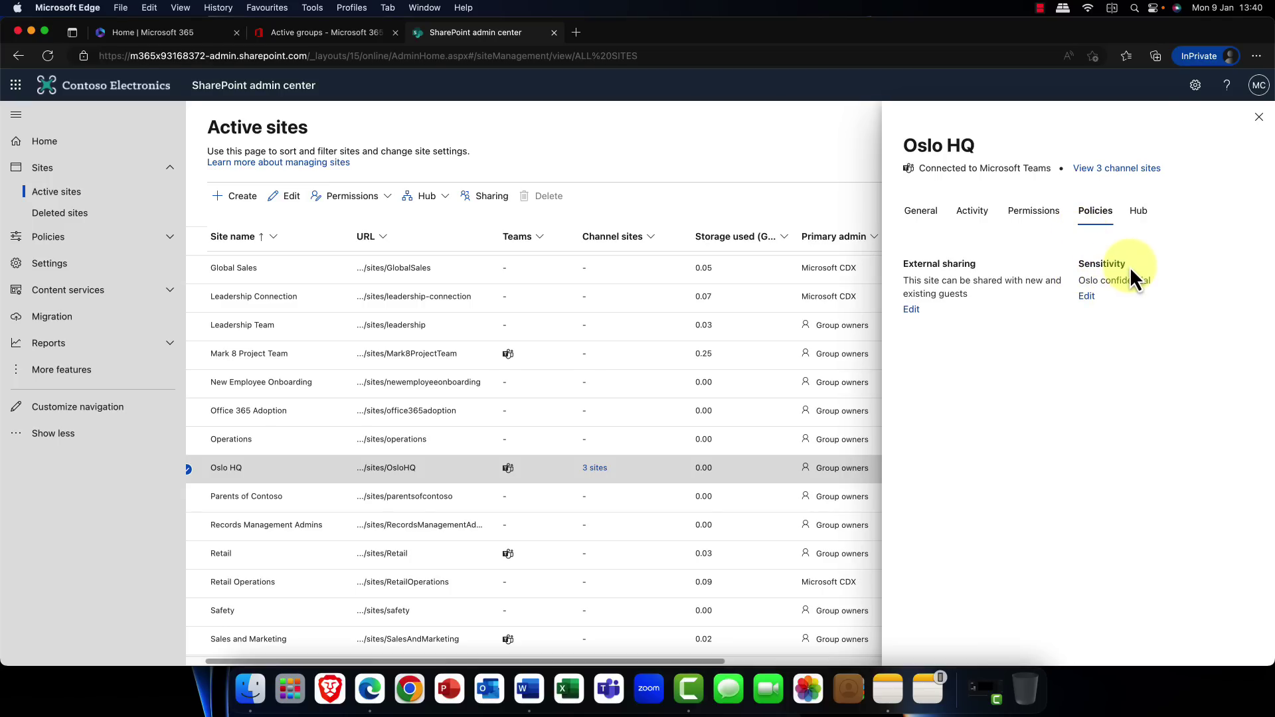
pyautogui.click(1087, 298)
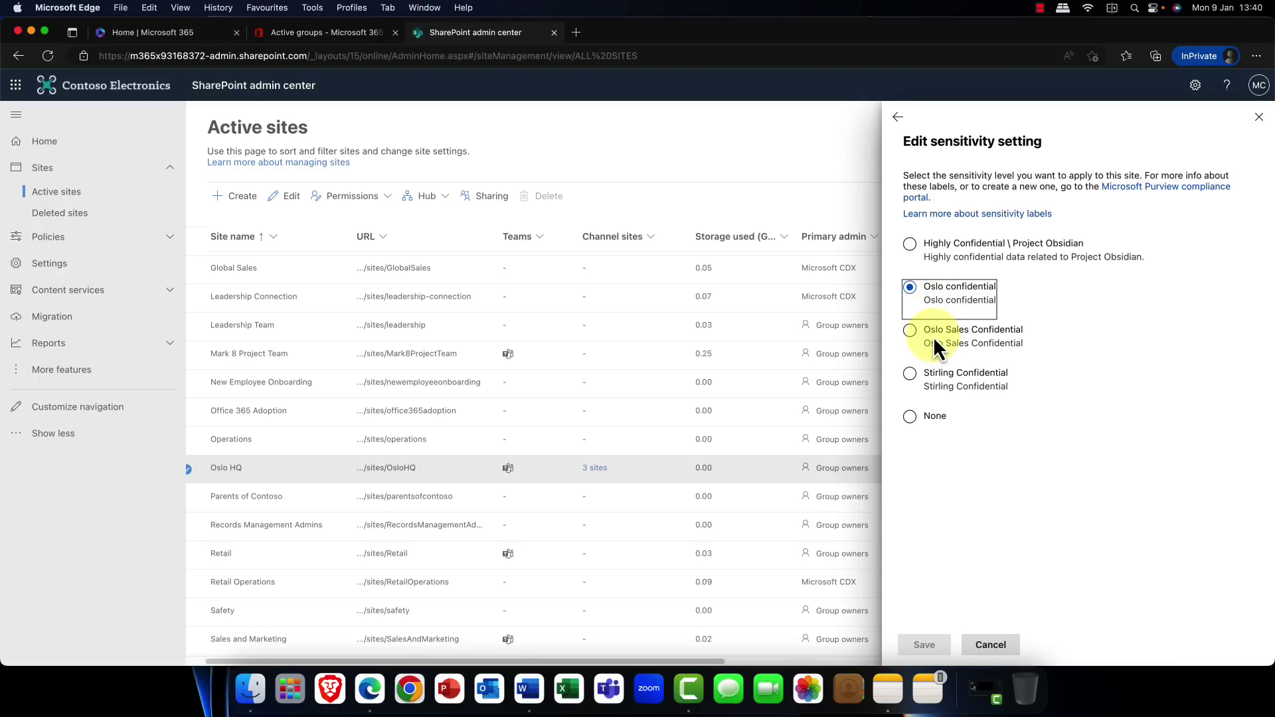
pyautogui.click(931, 386)
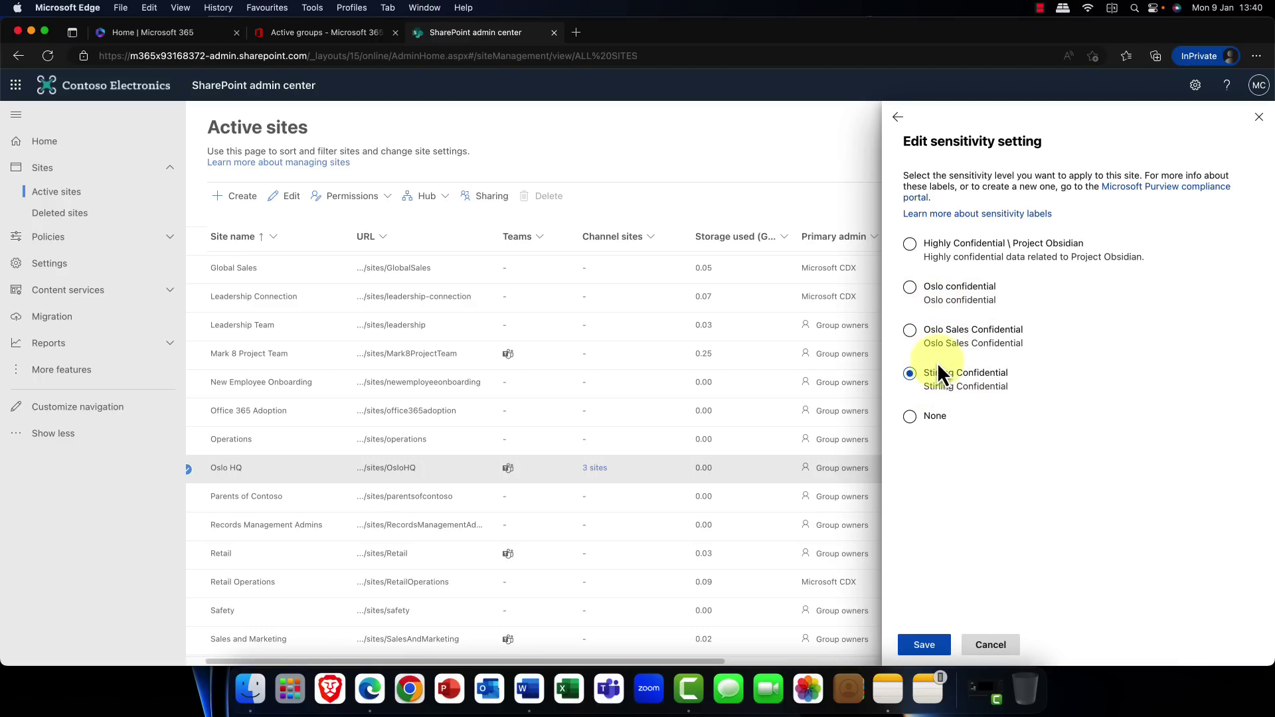
pyautogui.click(919, 644)
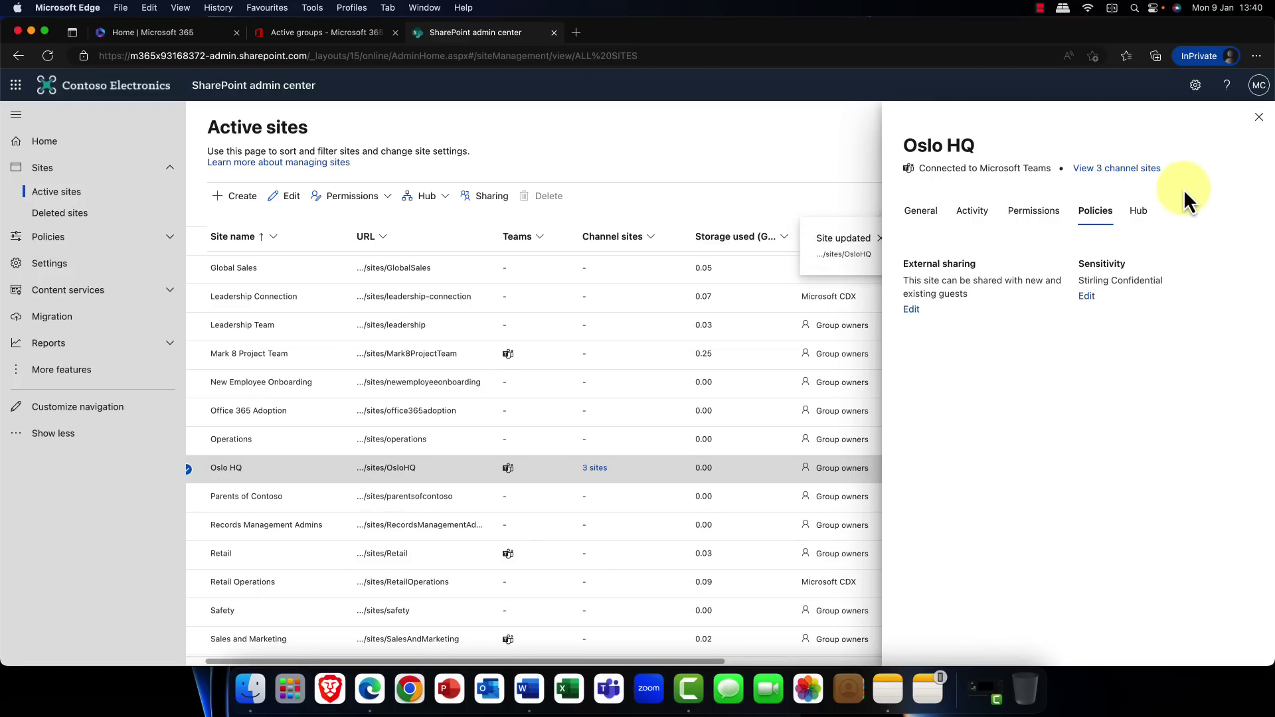
pyautogui.click(1257, 120)
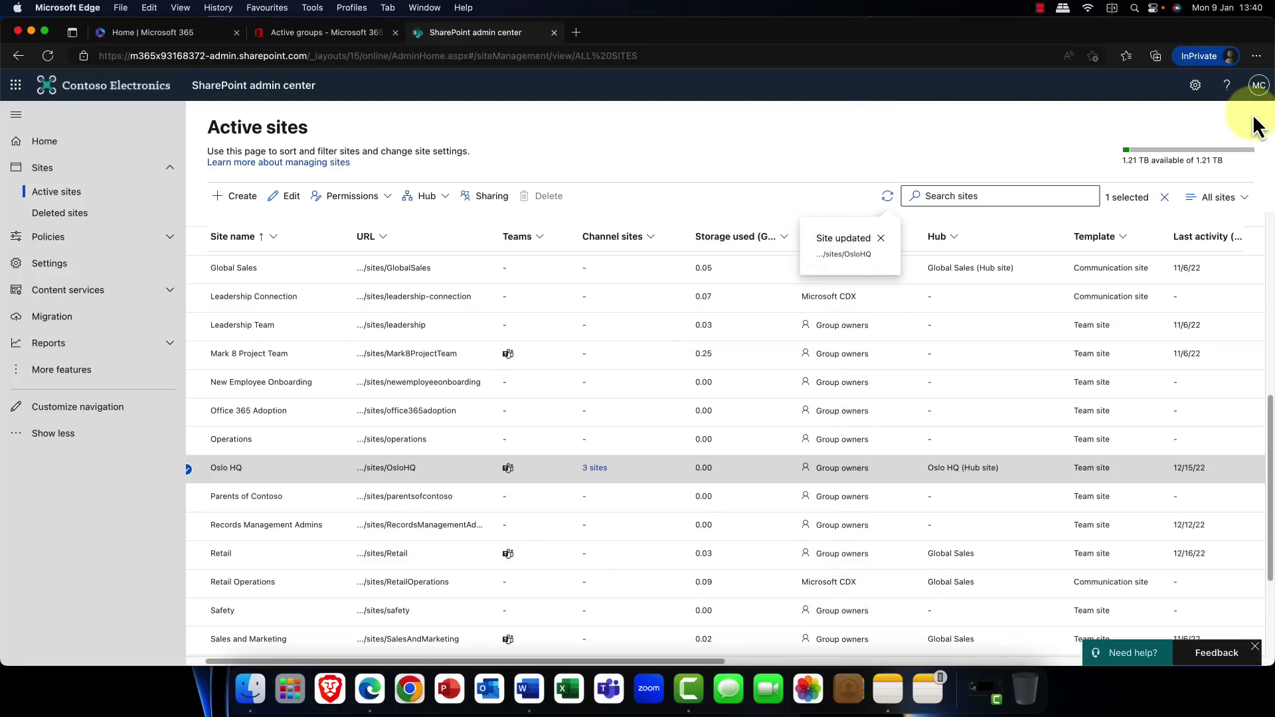
# From Home, follow the Syntex recommendation to create a content center site named OsloHQ
pyautogui.click(57, 142)
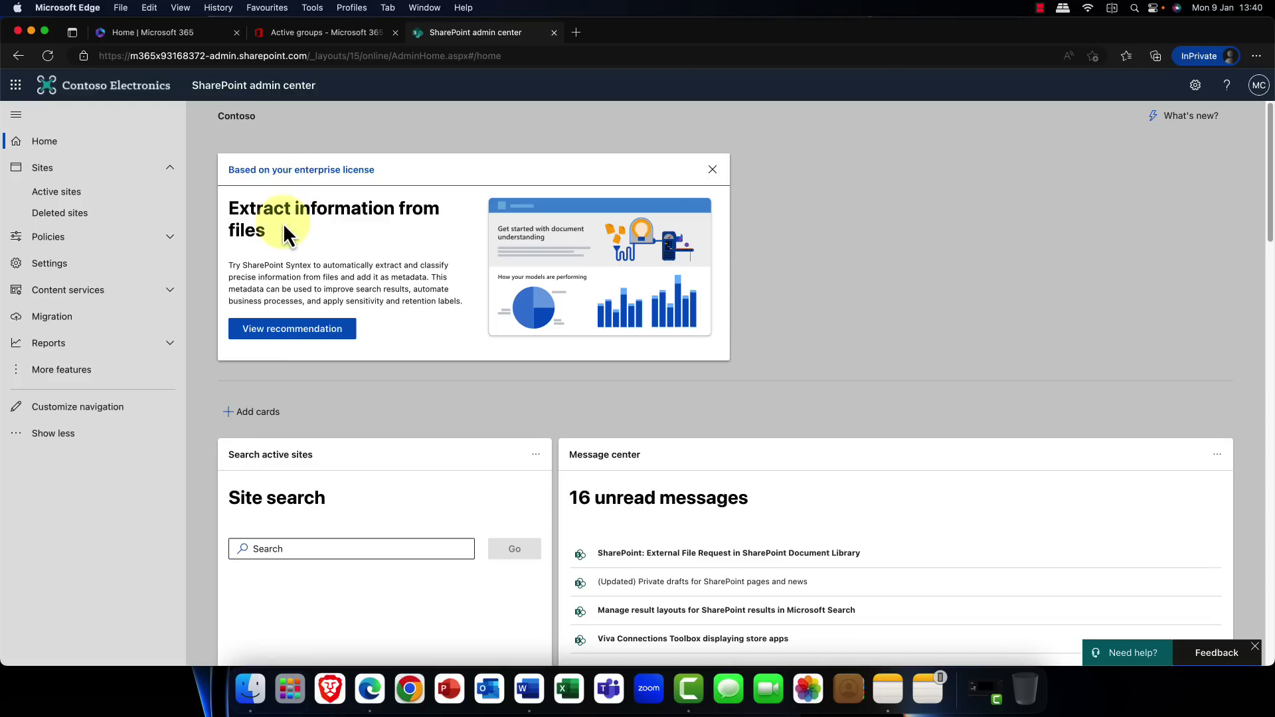
pyautogui.click(295, 344)
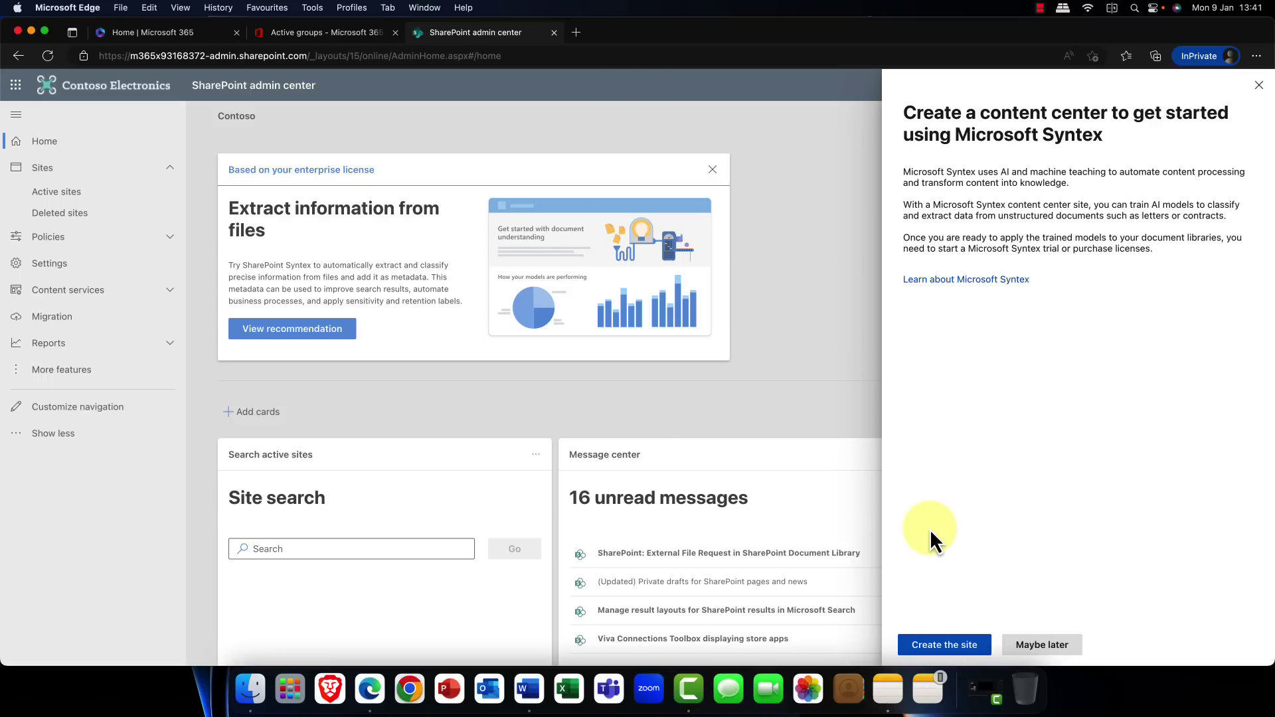
pyautogui.click(933, 644)
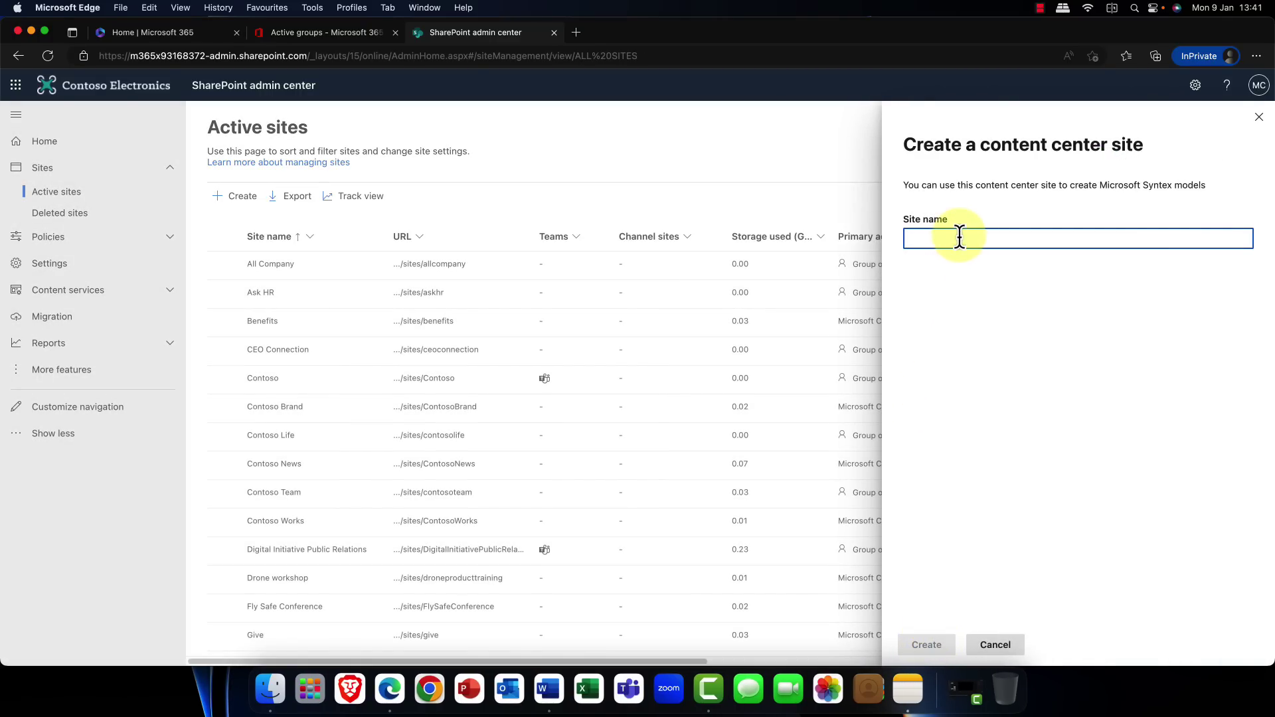
pyautogui.write('Os')
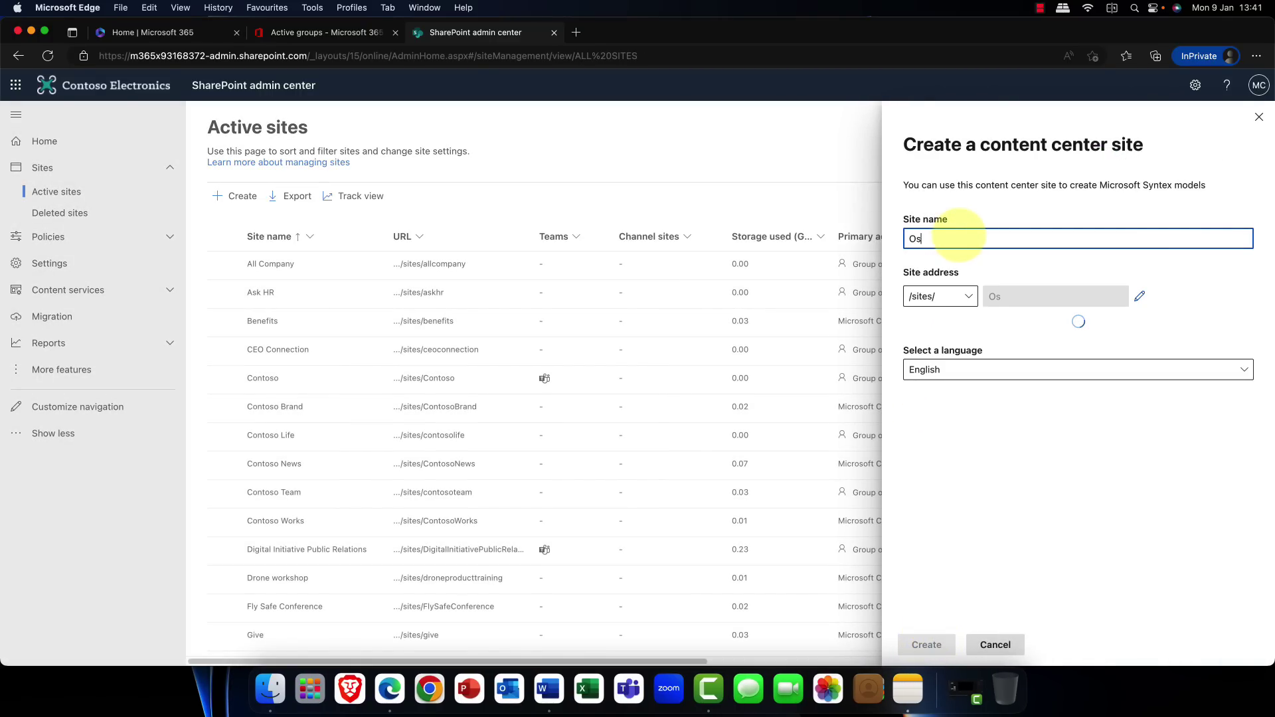
pyautogui.write('loHQ')
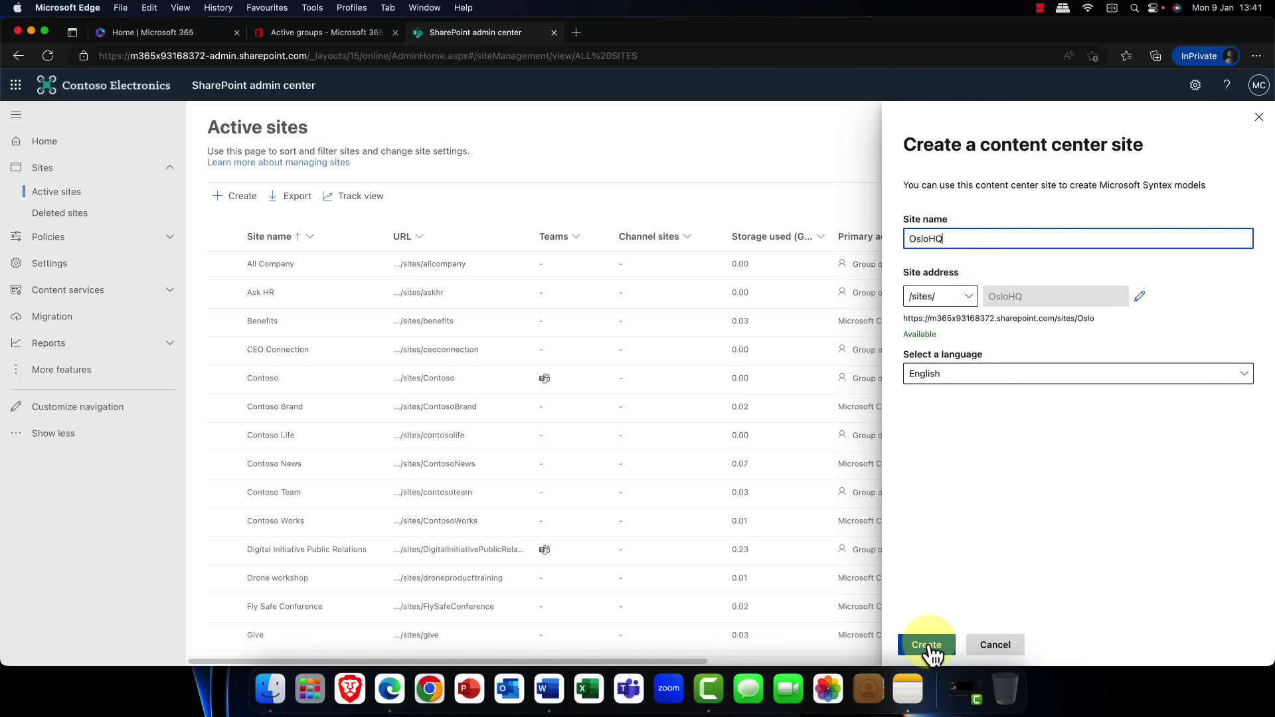
# Create and open the OsloHQ site, then complete the four-step model training tour
pyautogui.click(930, 648)
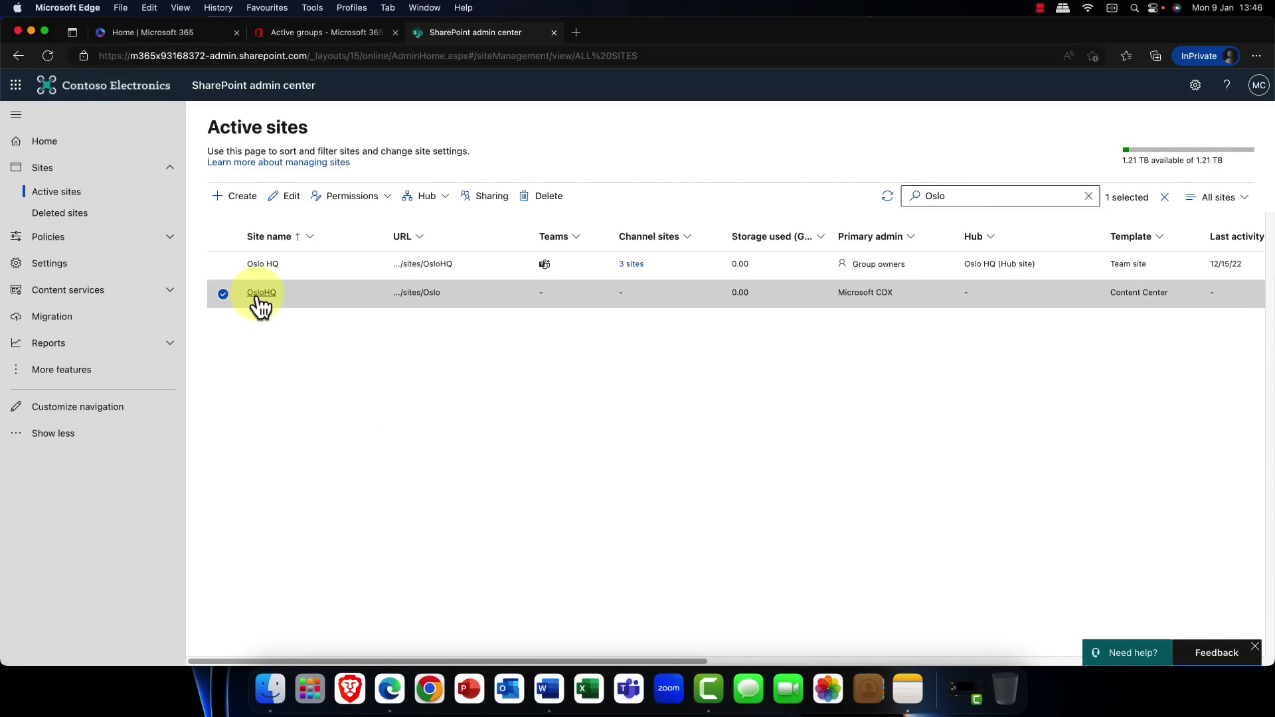
pyautogui.click(258, 296)
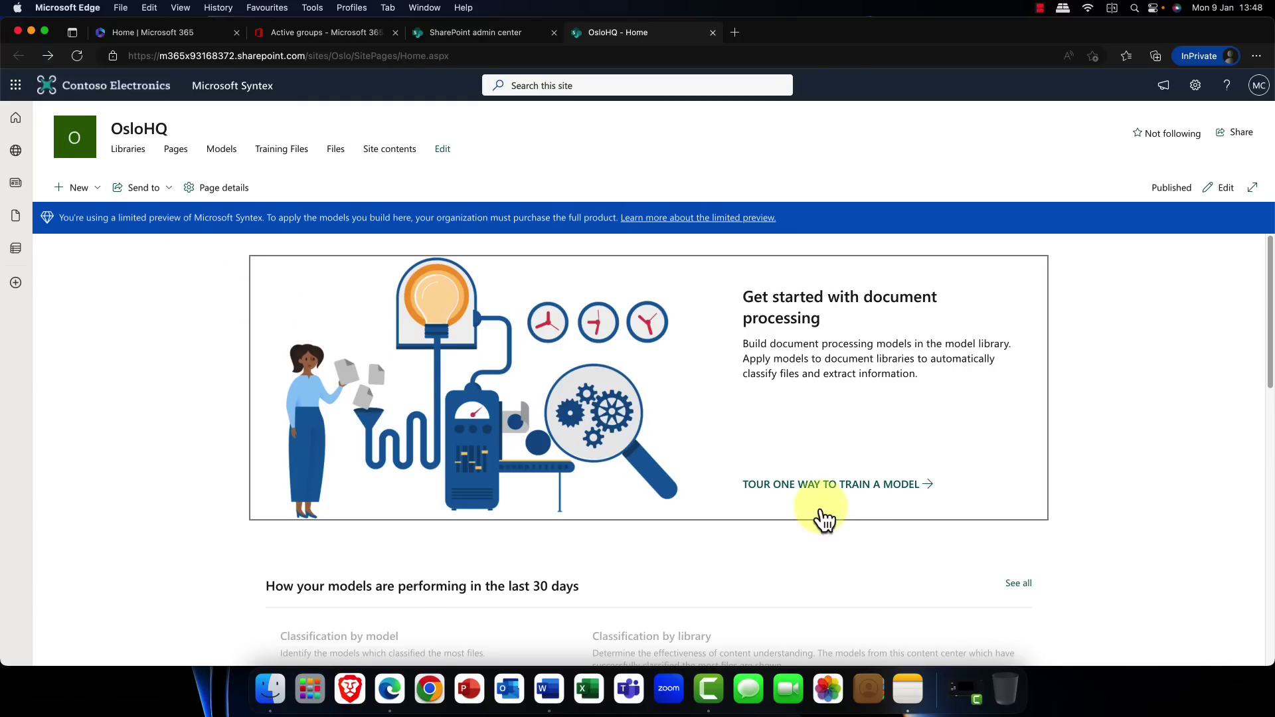
pyautogui.click(862, 494)
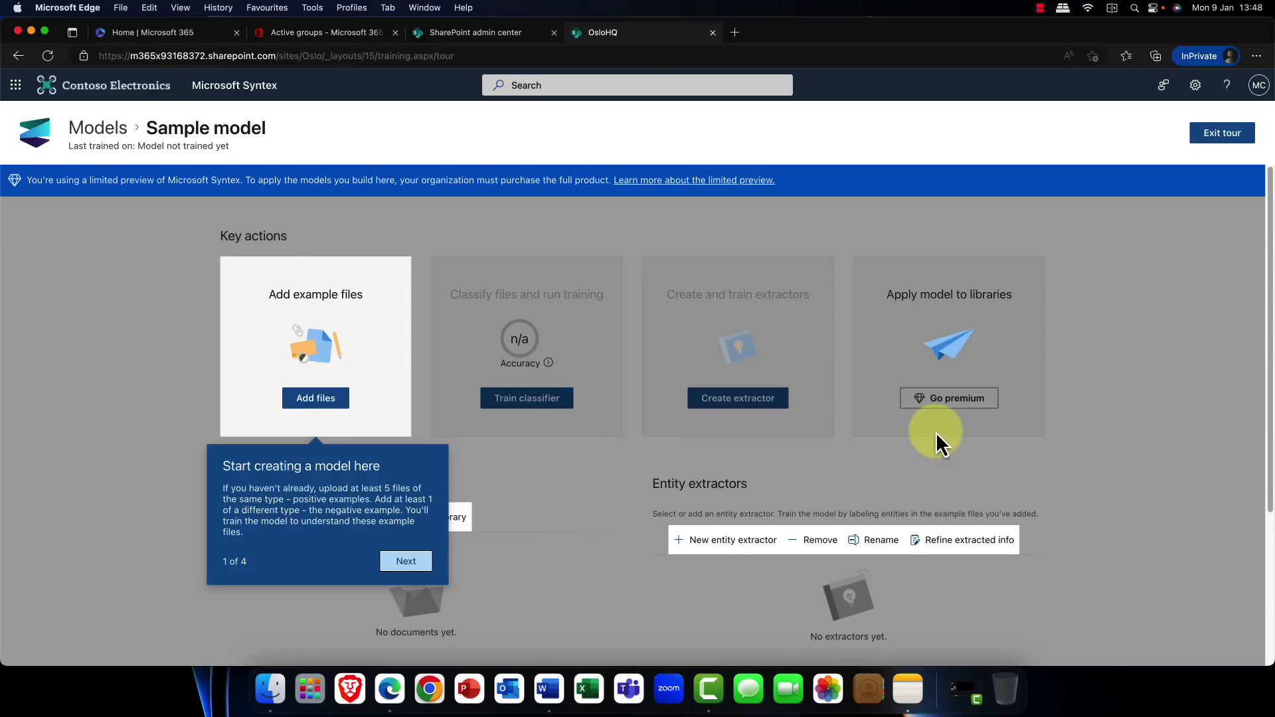
pyautogui.click(404, 564)
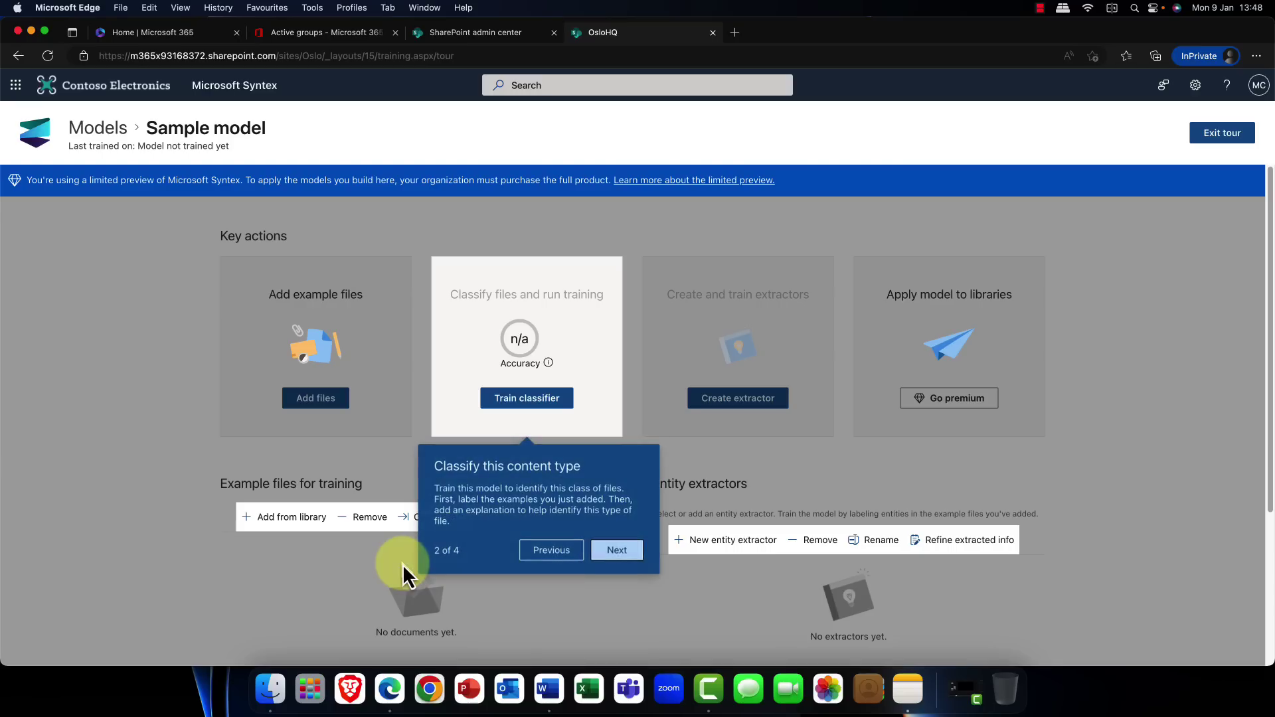
pyautogui.click(620, 549)
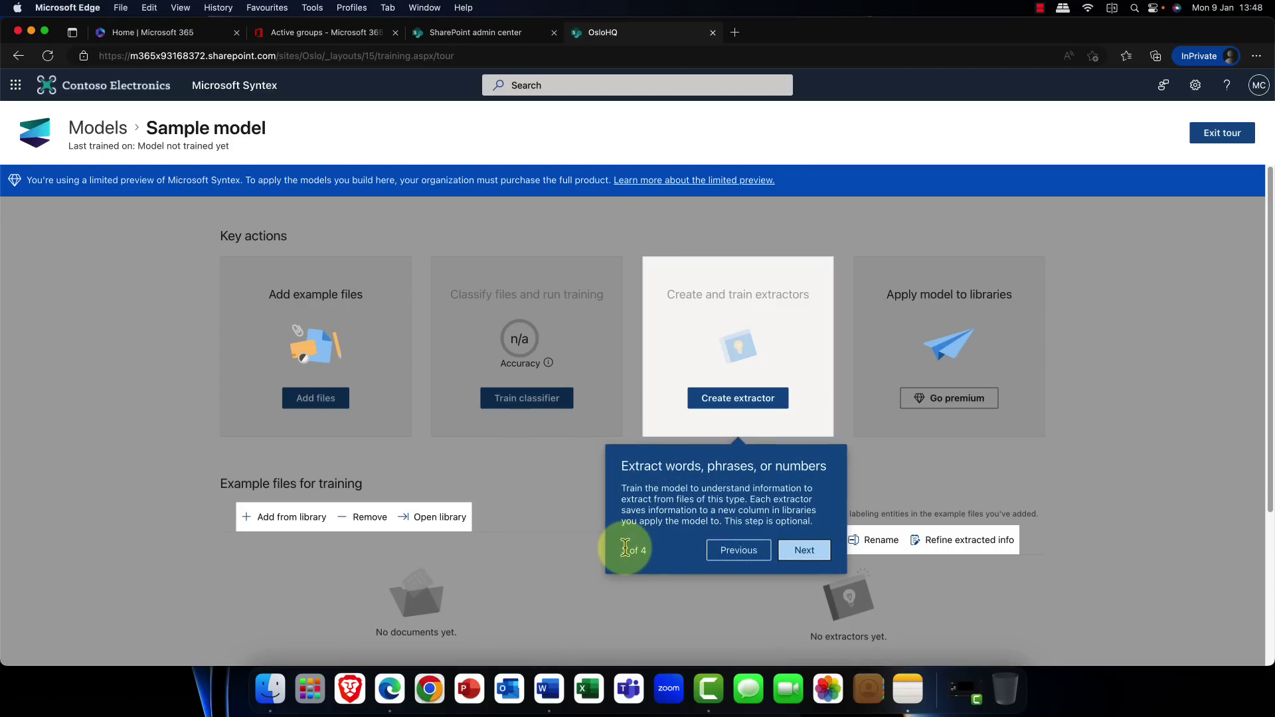
pyautogui.click(793, 553)
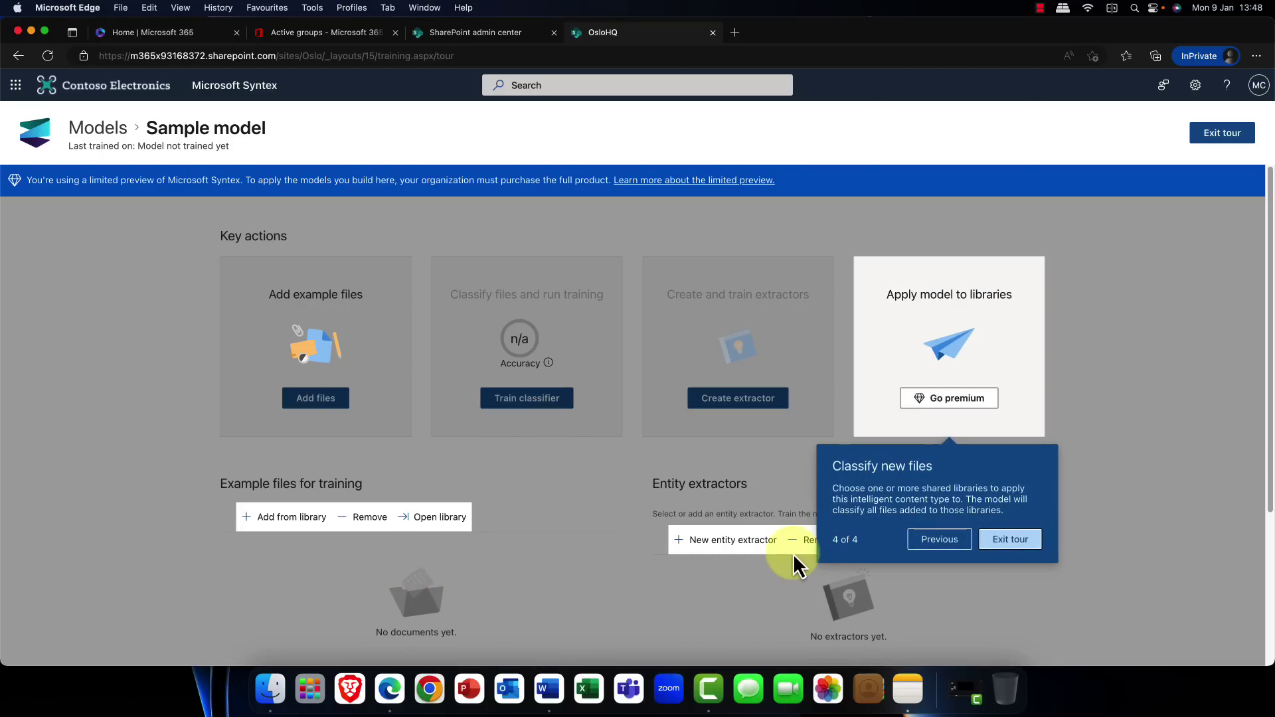
pyautogui.click(1024, 539)
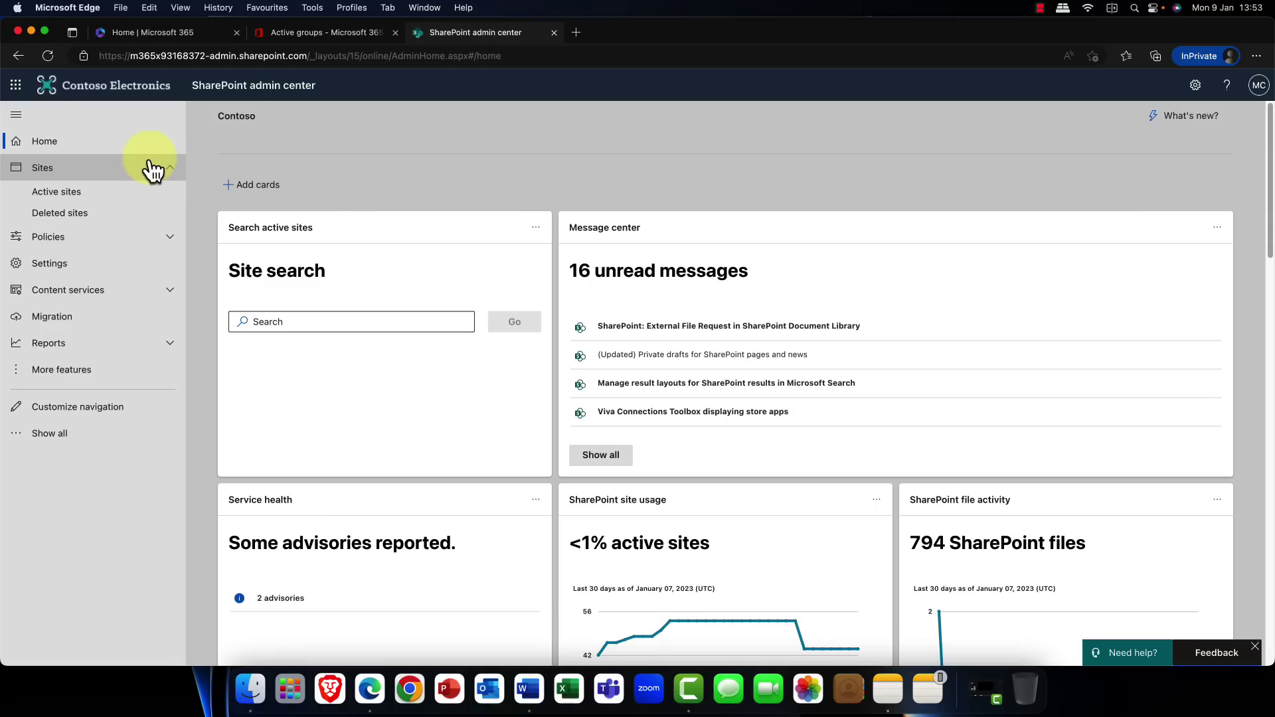
# Open SharePoint Migration to see sources like file shares, Box and Google Workspace
pyautogui.click(69, 321)
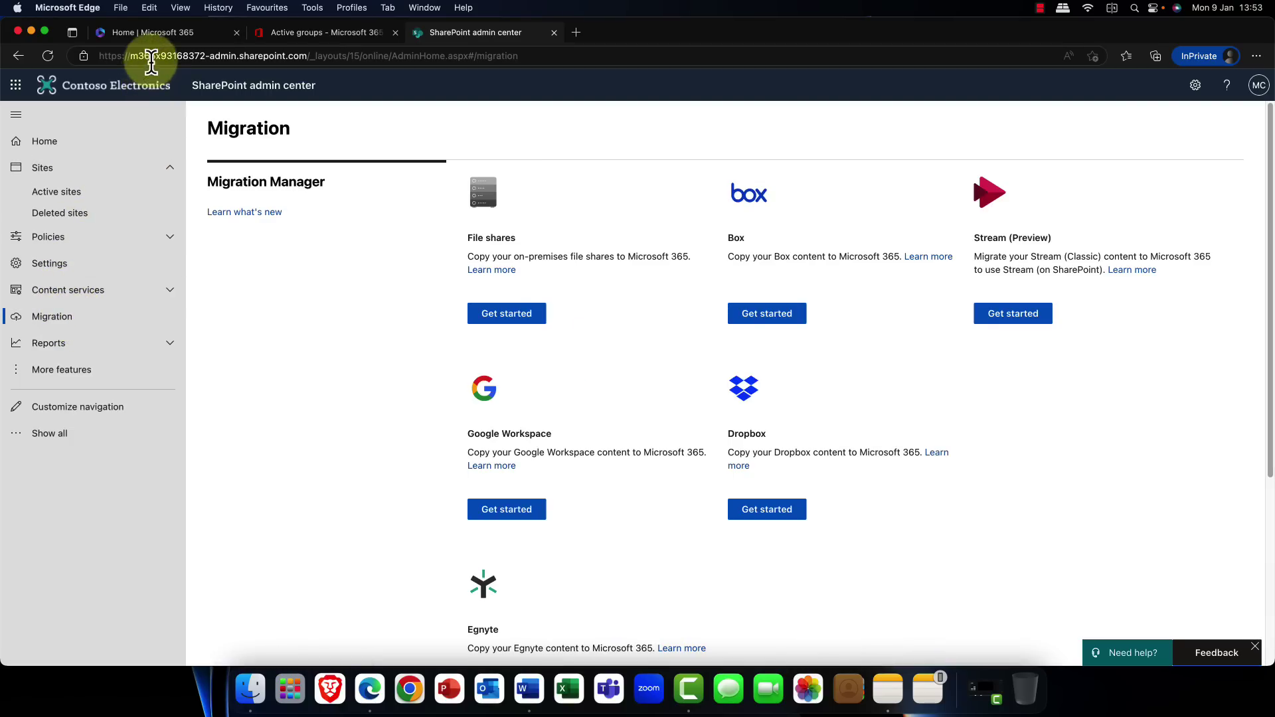
# Launch Stream from the Microsoft 365 All apps list, then return to the Microsoft 365 admin center tab
pyautogui.click(129, 33)
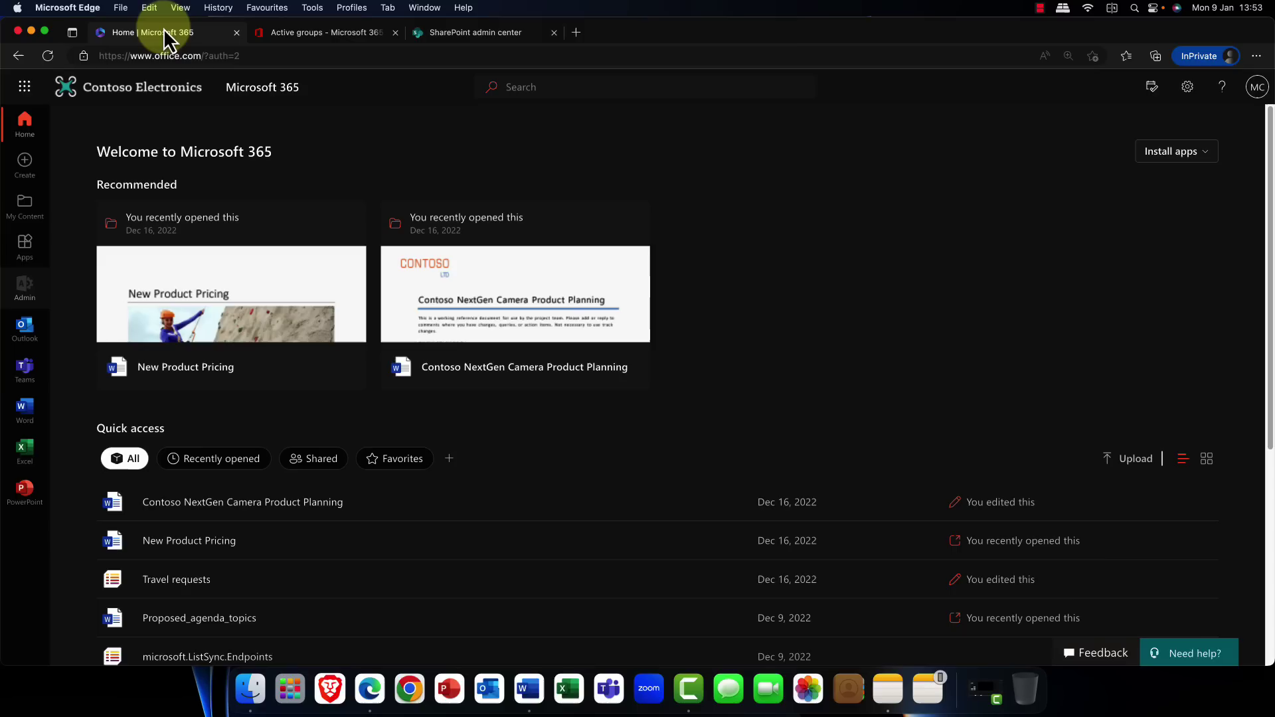
pyautogui.click(25, 90)
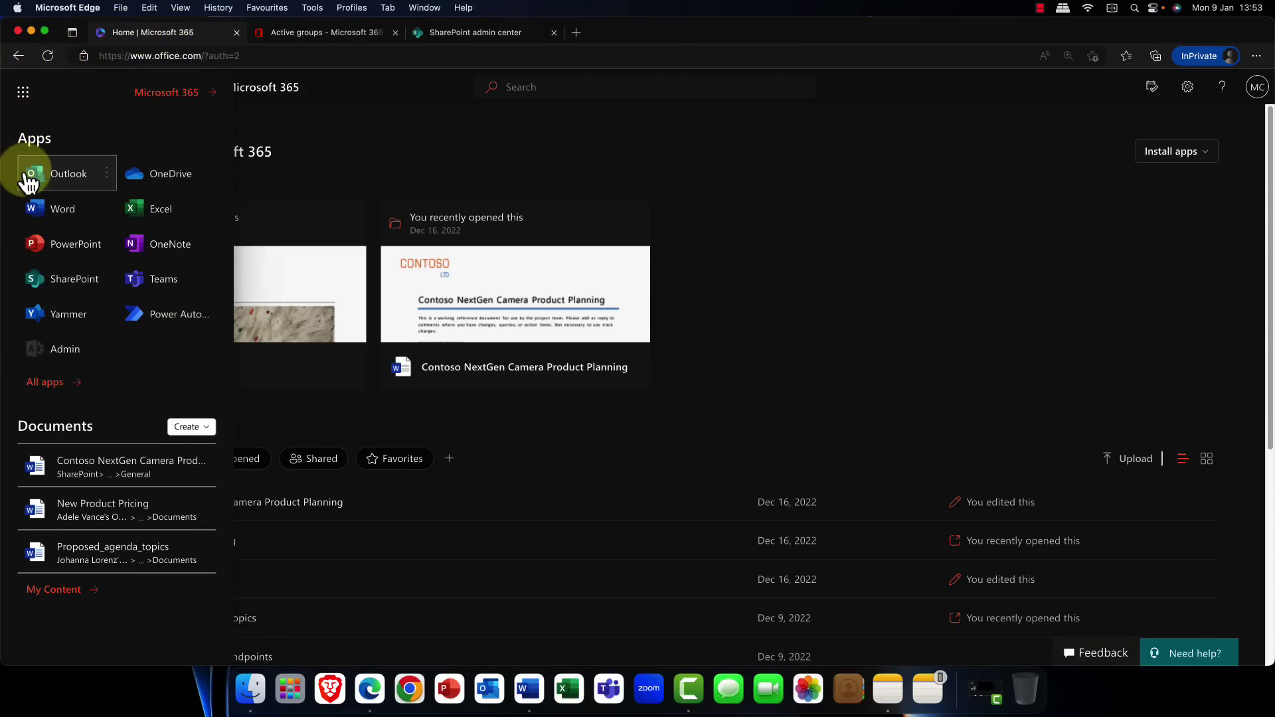
pyautogui.click(61, 383)
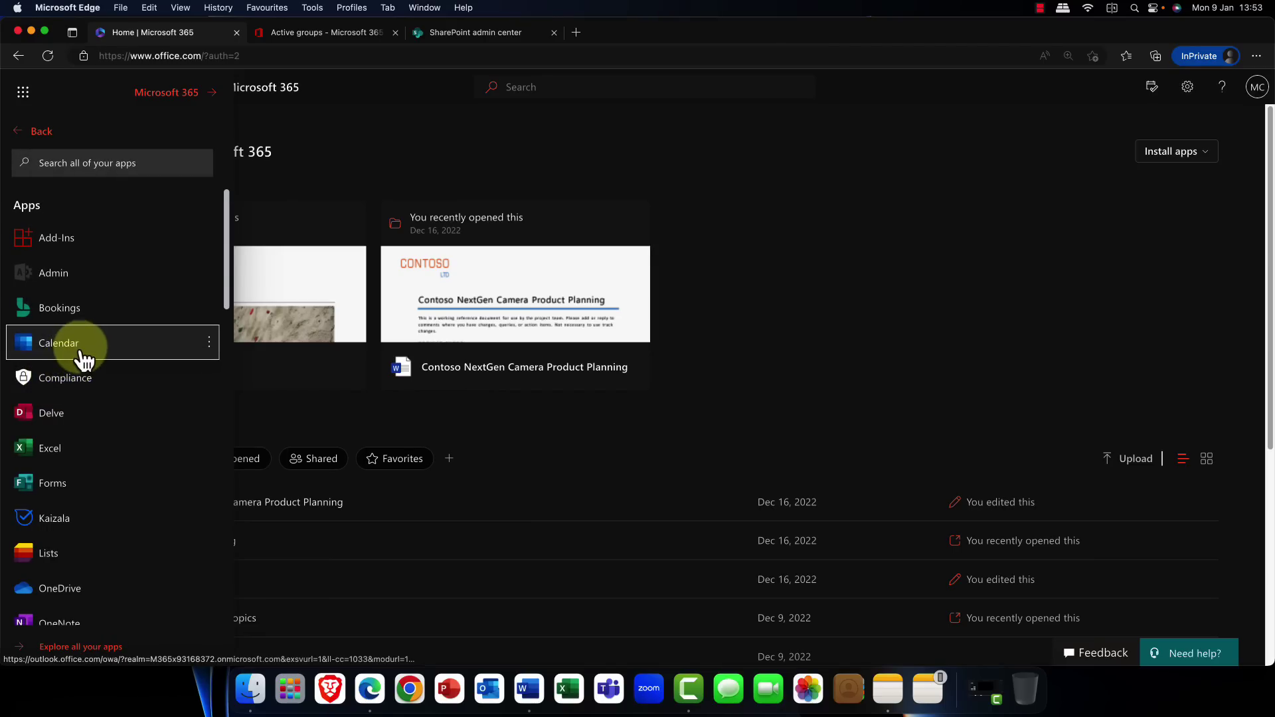
pyautogui.scroll(-4, 83, 412)
pyautogui.scroll(-5, 82, 392)
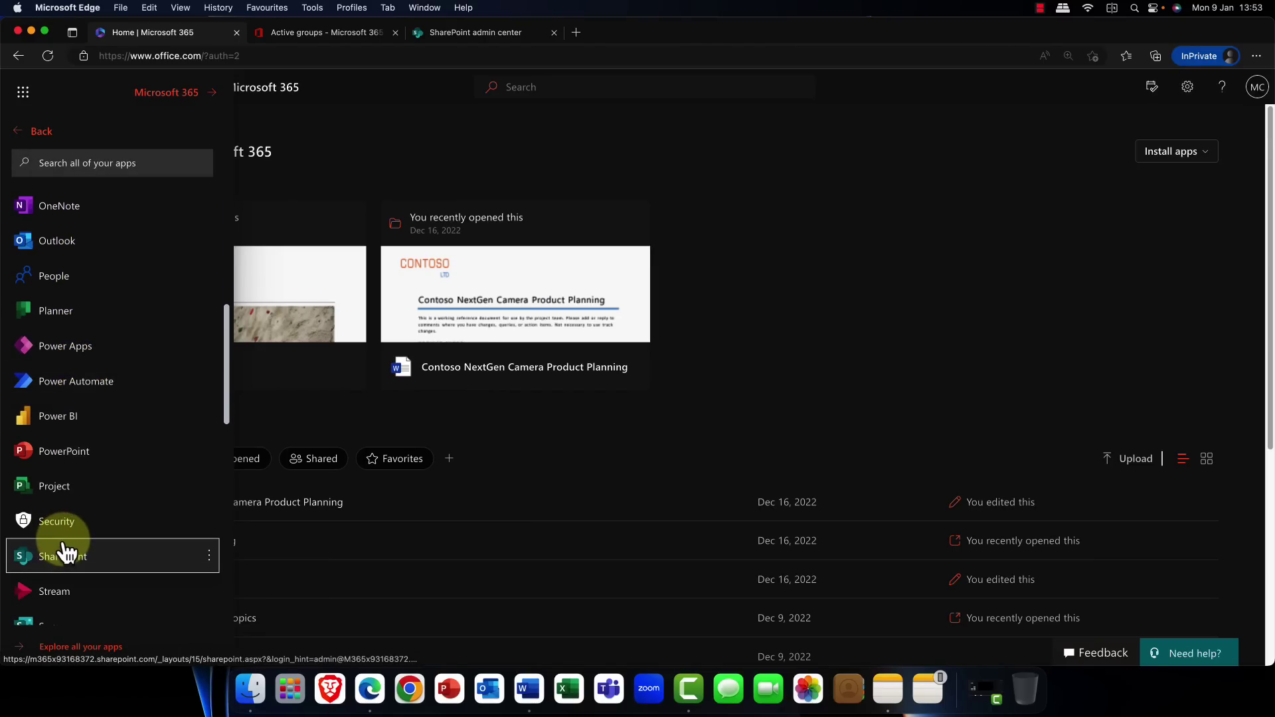
pyautogui.scroll(-1, 61, 558)
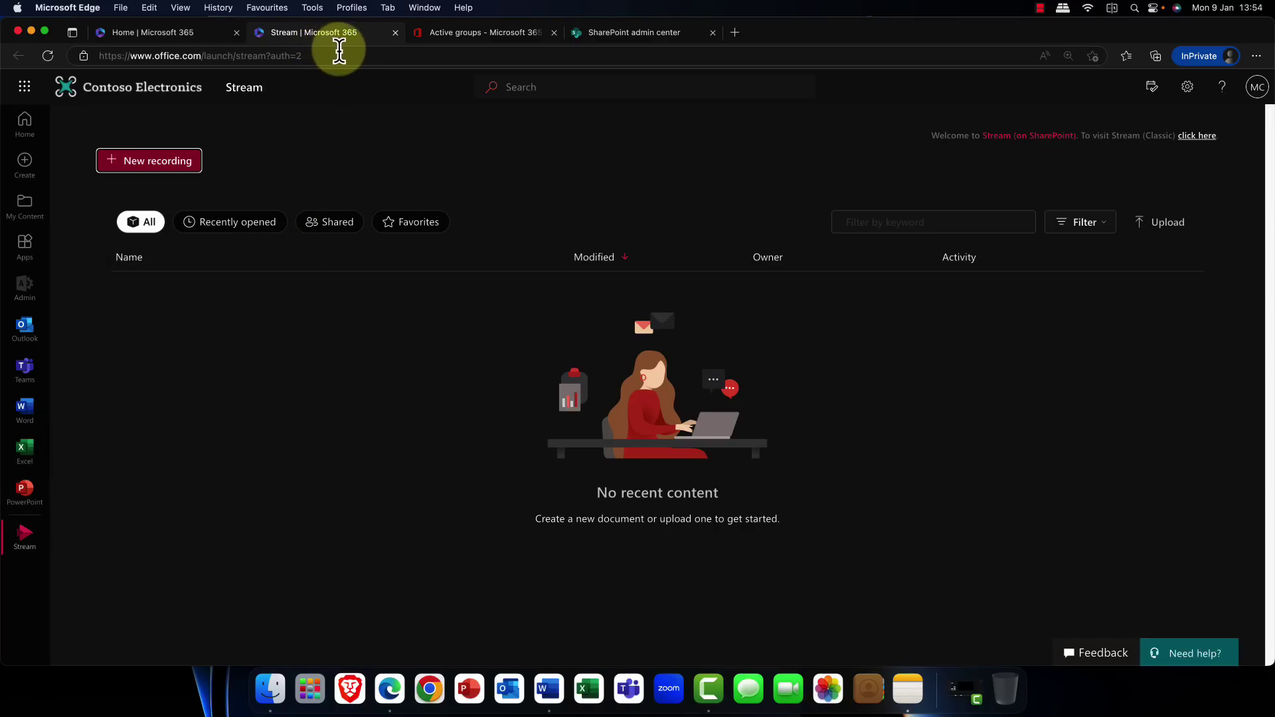
pyautogui.click(639, 33)
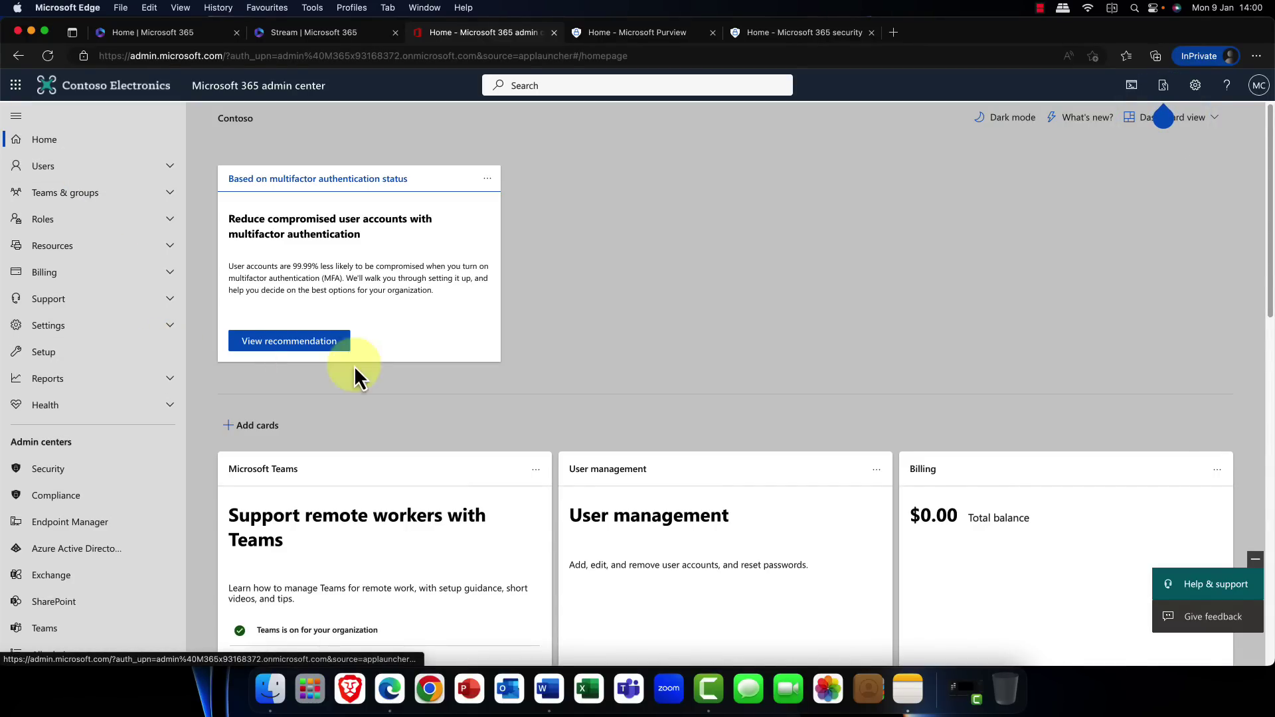
# In Purview, browse the 69 Data connectors, check My connectors, and return to the overview
pyautogui.click(639, 37)
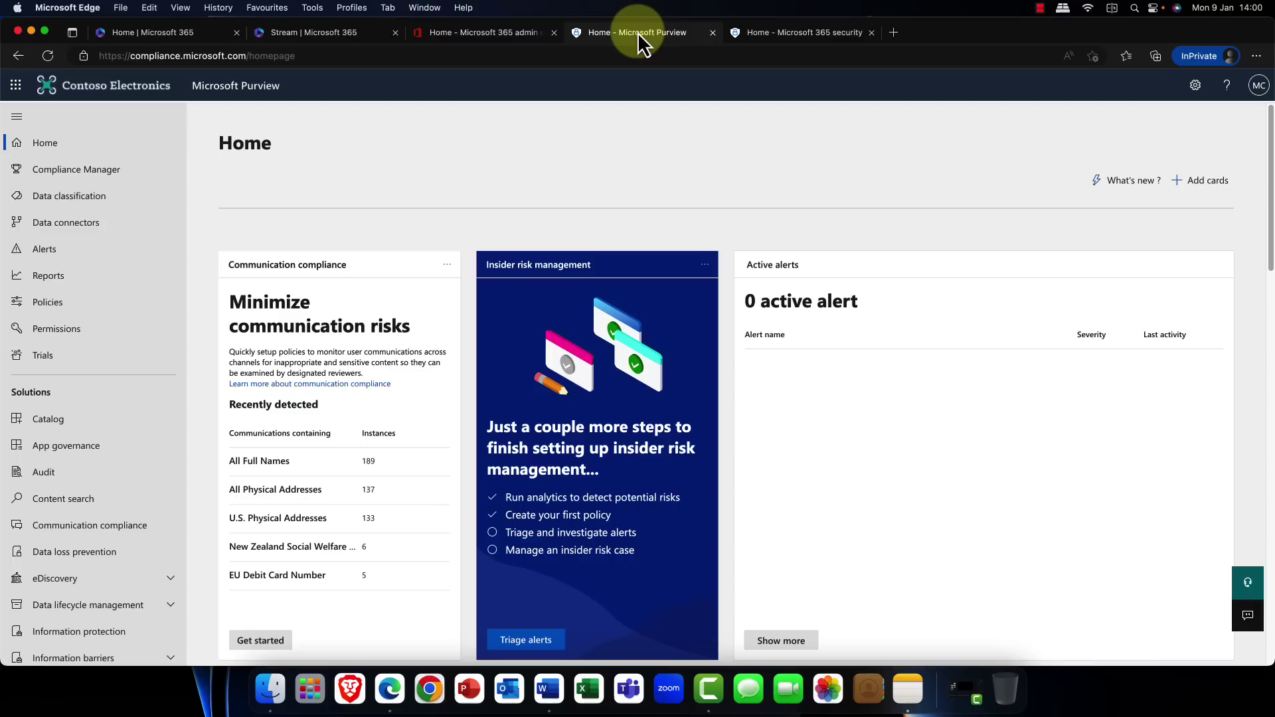
pyautogui.click(71, 234)
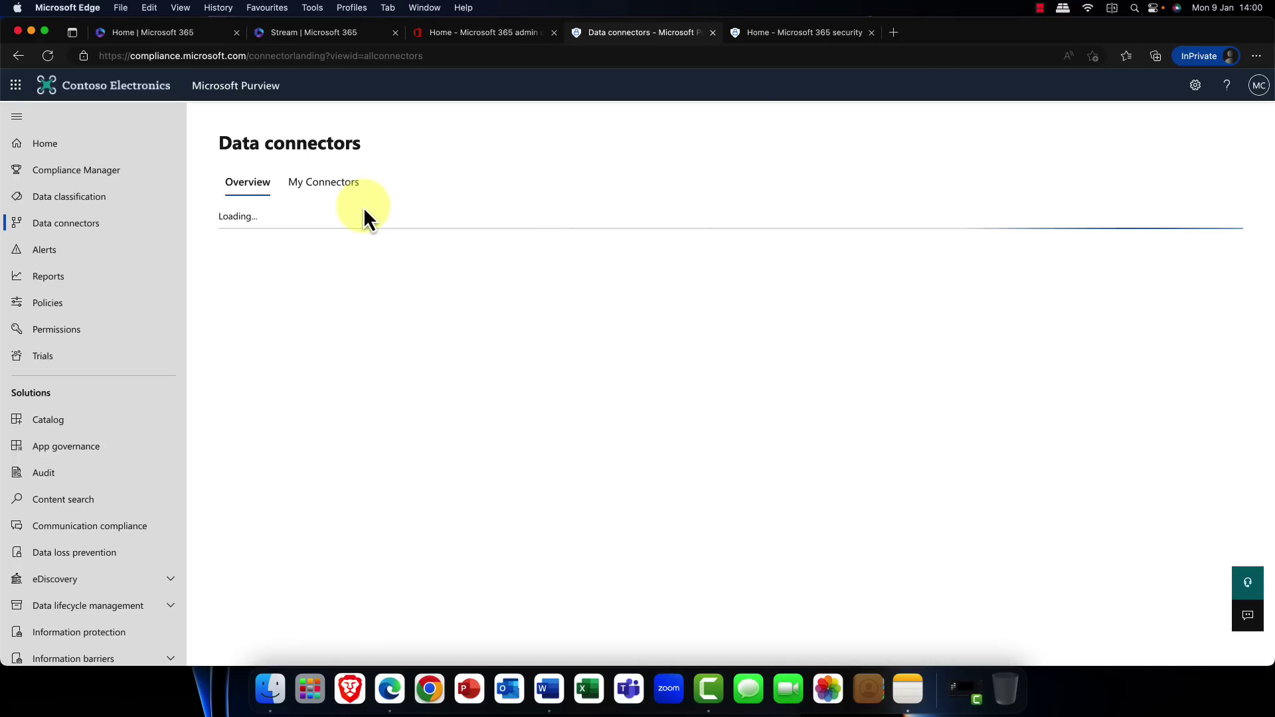
pyautogui.scroll(-5, 385, 369)
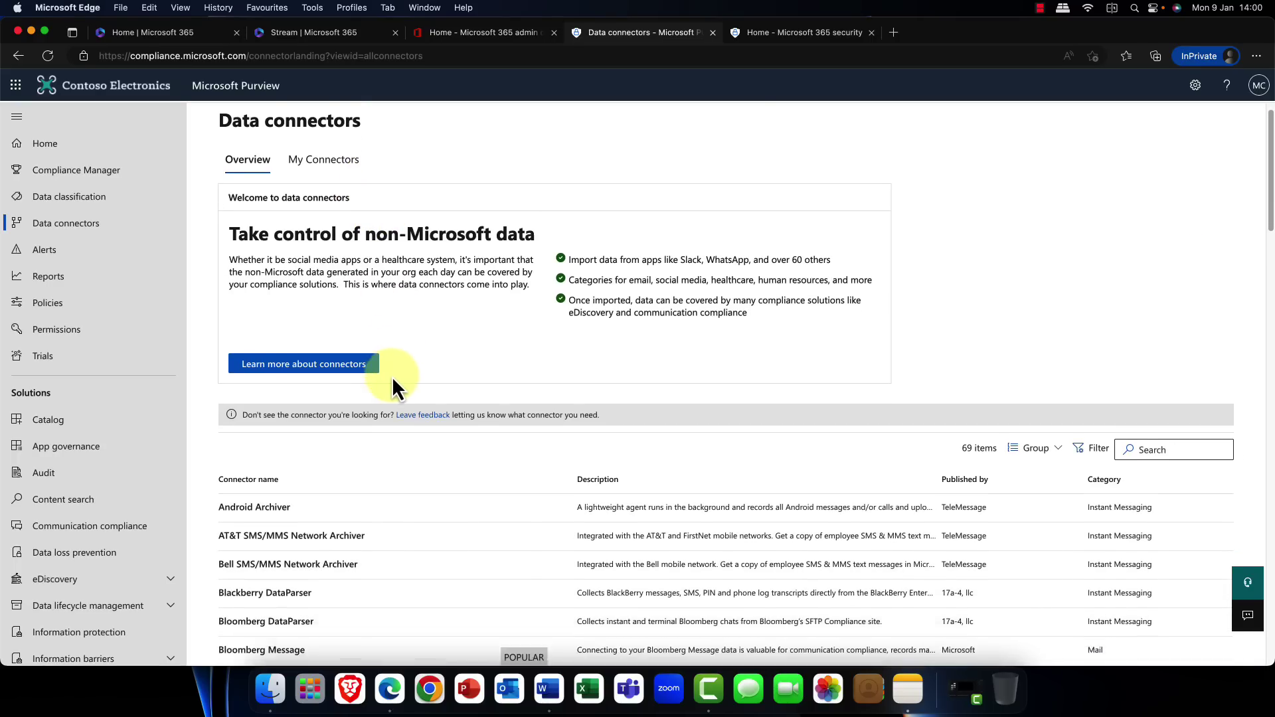
pyautogui.scroll(-5, 380, 367)
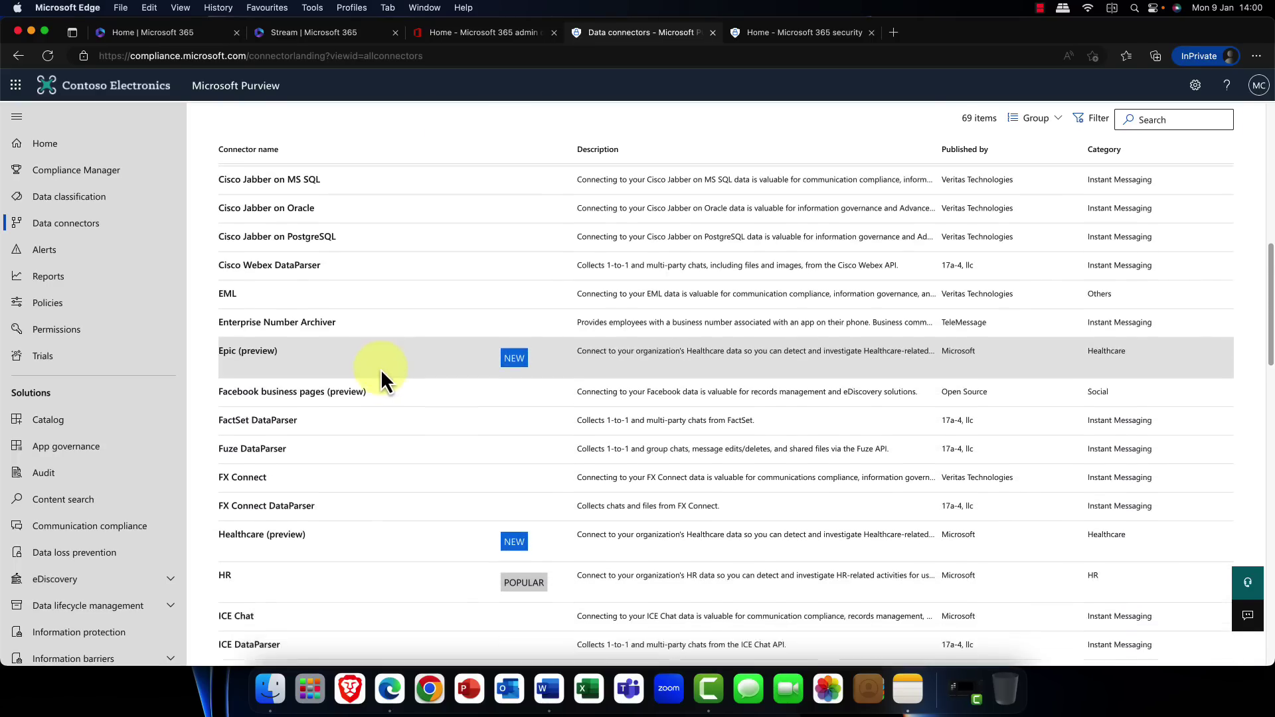
pyautogui.scroll(-2, 377, 368)
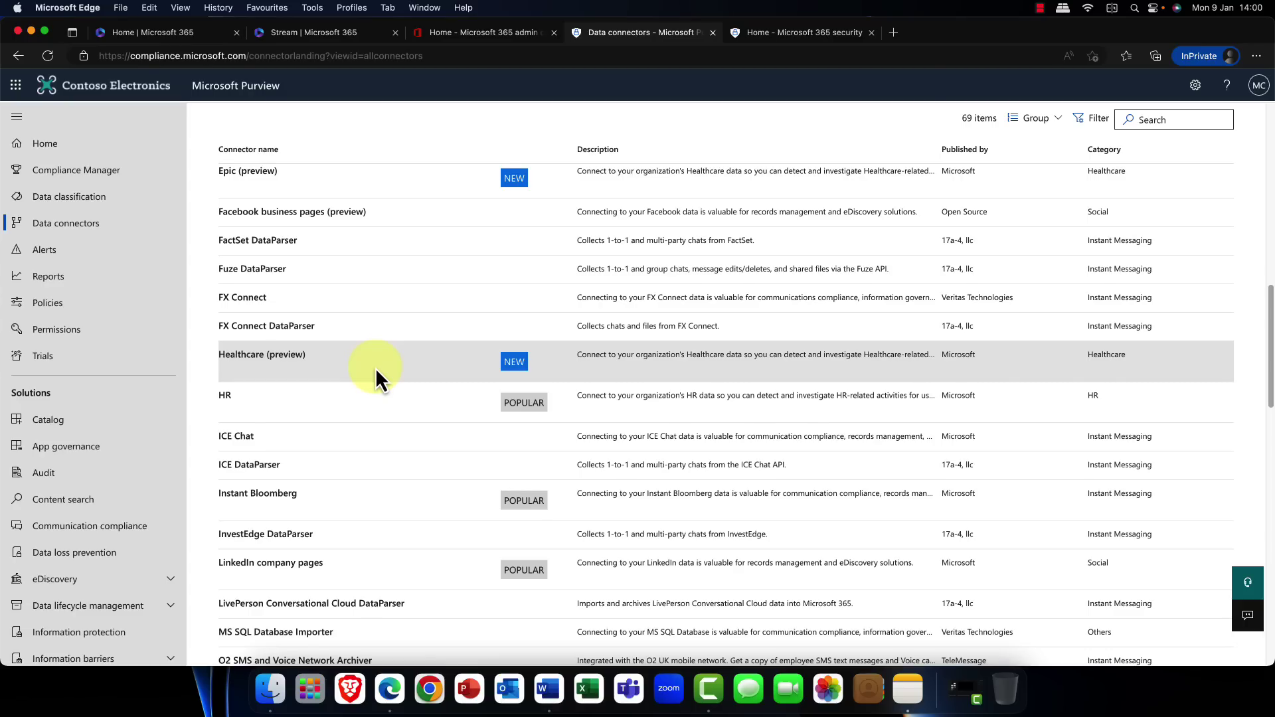
pyautogui.scroll(6, 376, 368)
pyautogui.scroll(7, 376, 368)
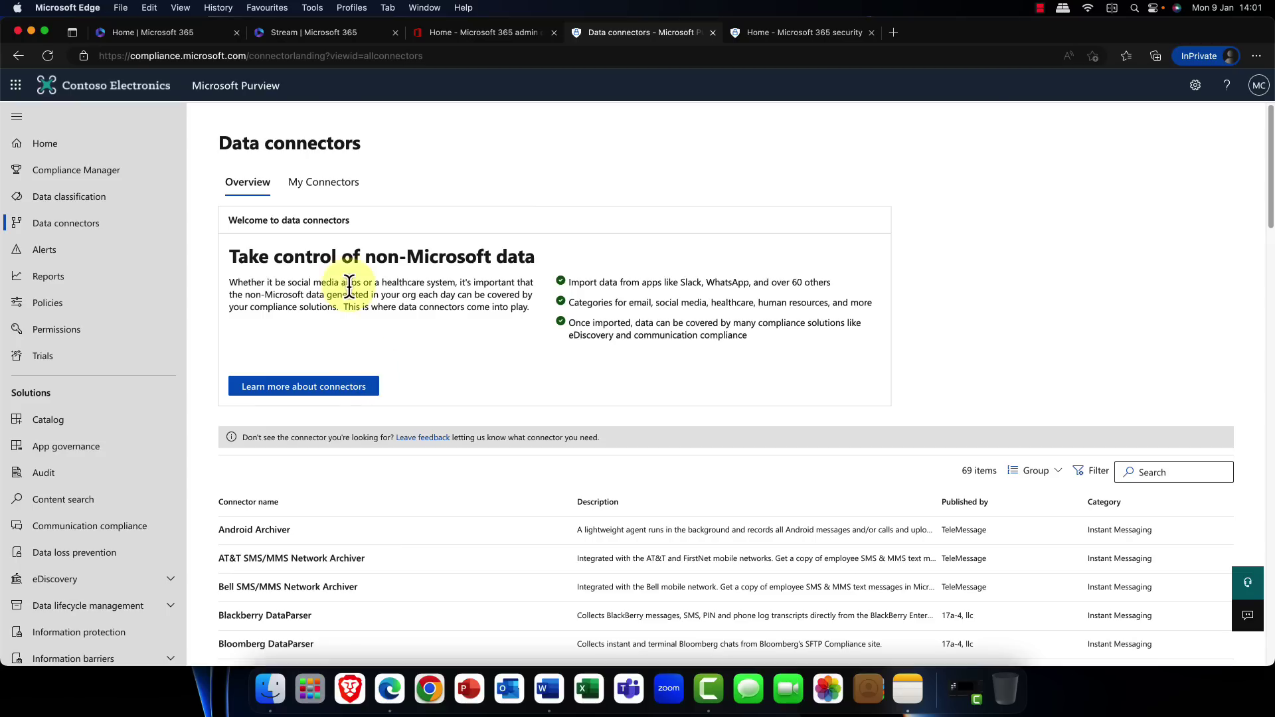
pyautogui.click(338, 192)
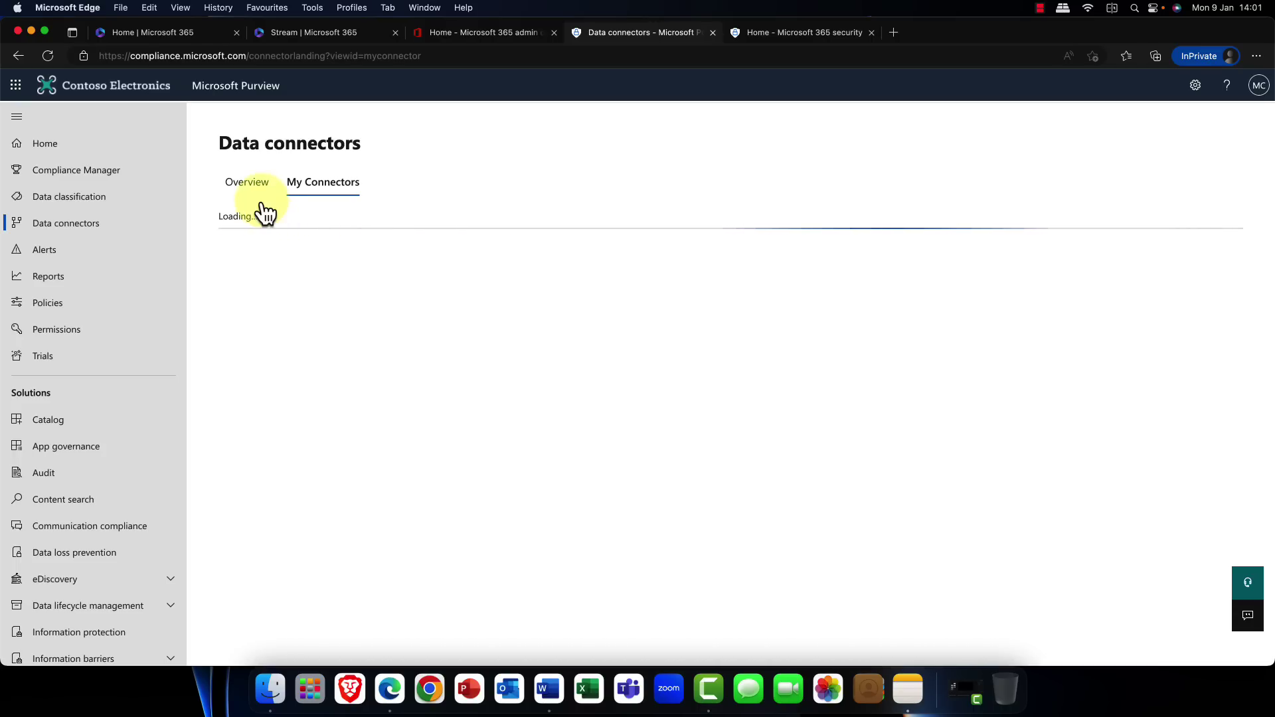
pyautogui.click(248, 187)
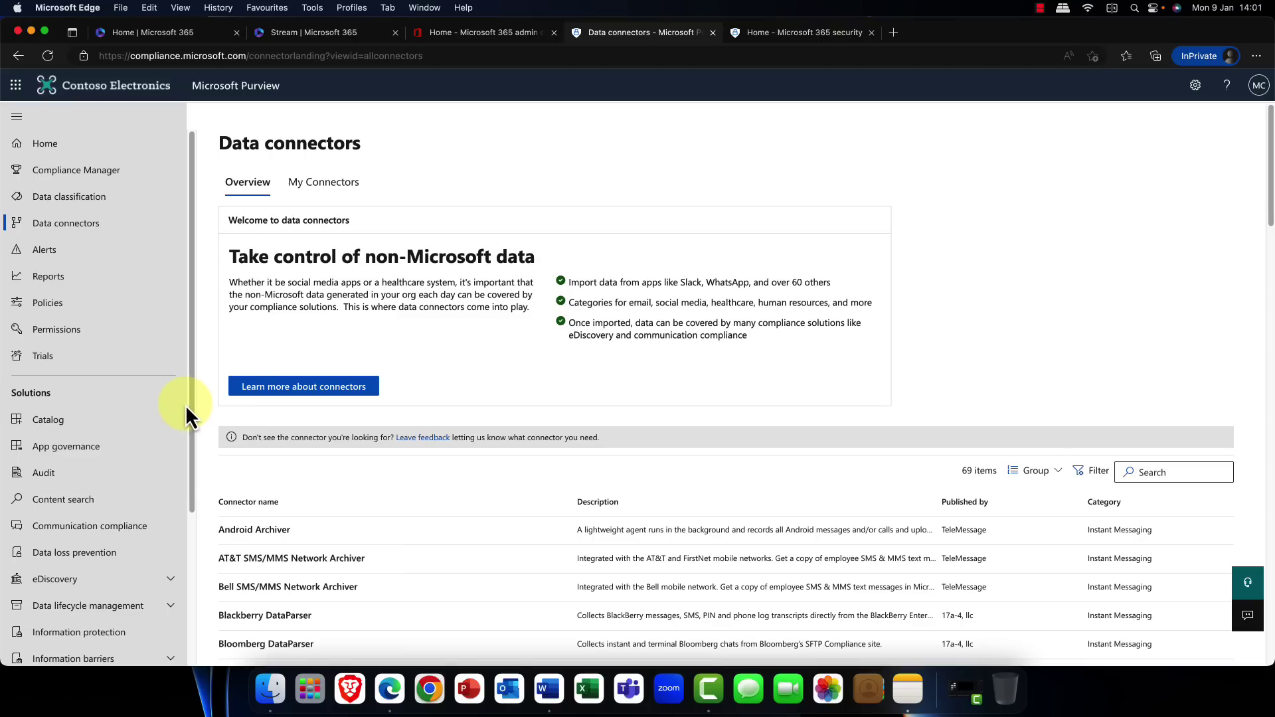
# In Microsoft 365 Defender, browse the left navigation, briefly expanding Vulnerability management
pyautogui.click(803, 38)
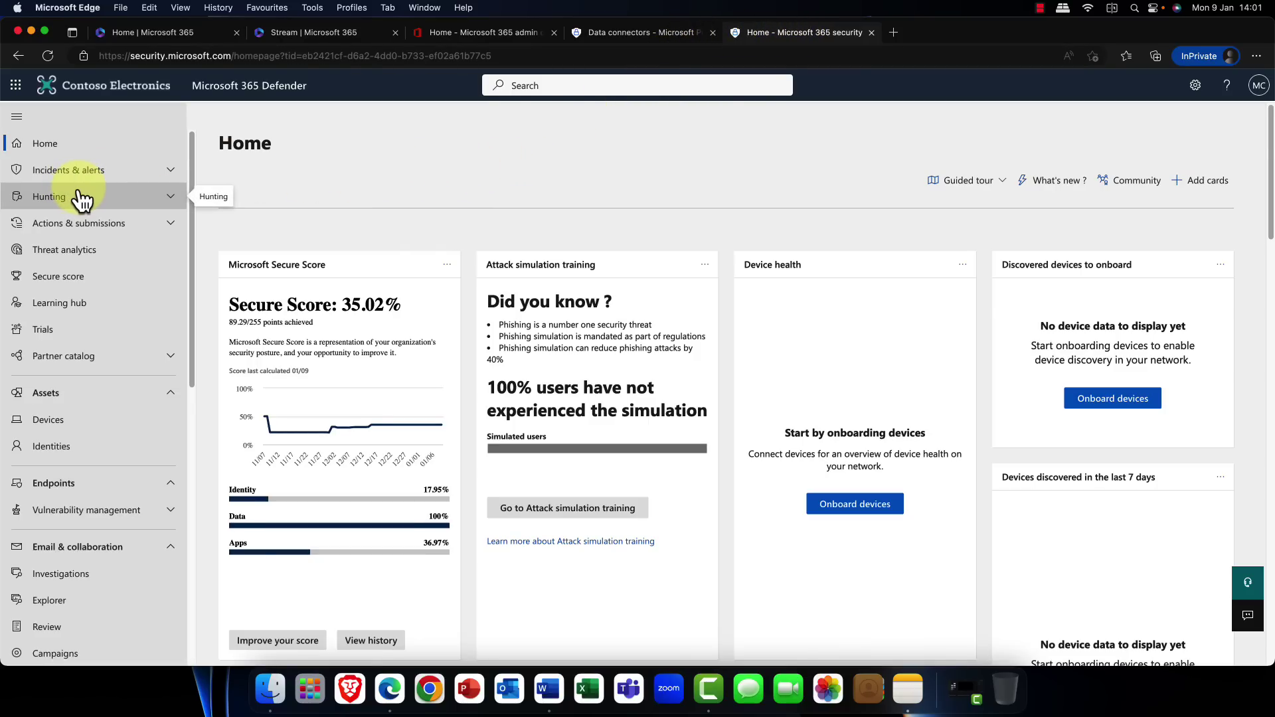
pyautogui.scroll(-5, 80, 204)
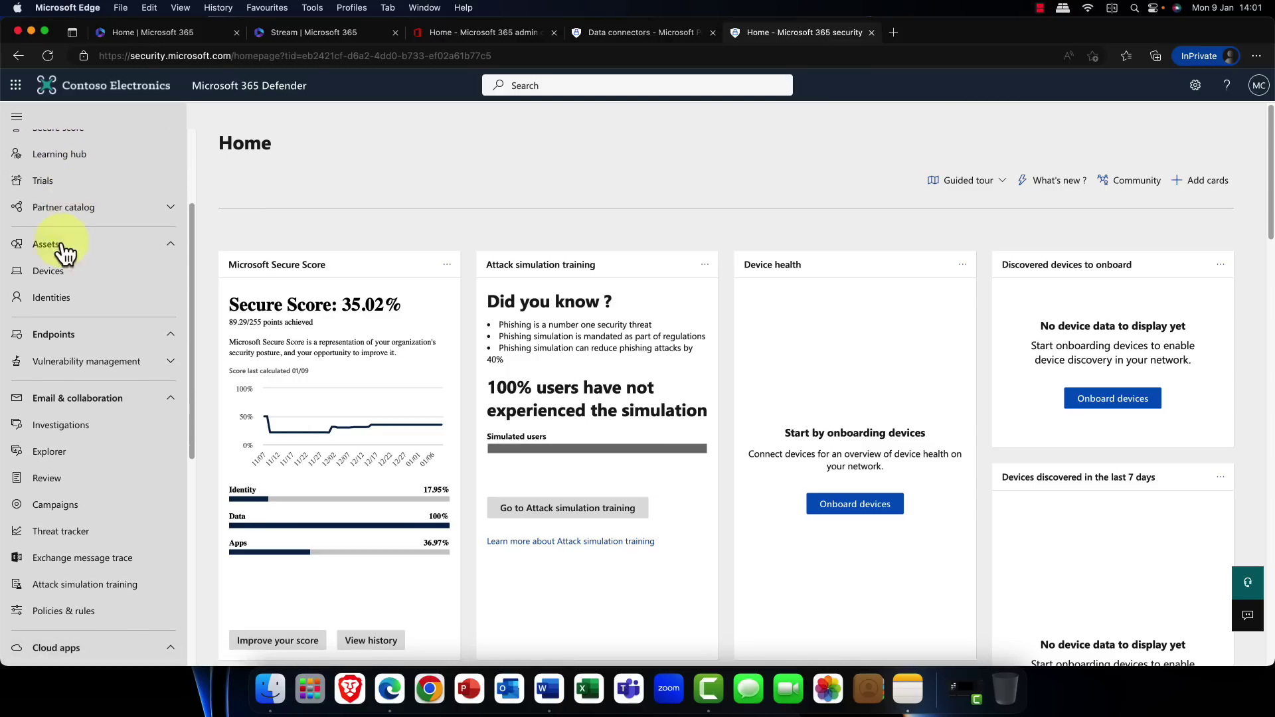
pyautogui.scroll(5, 73, 325)
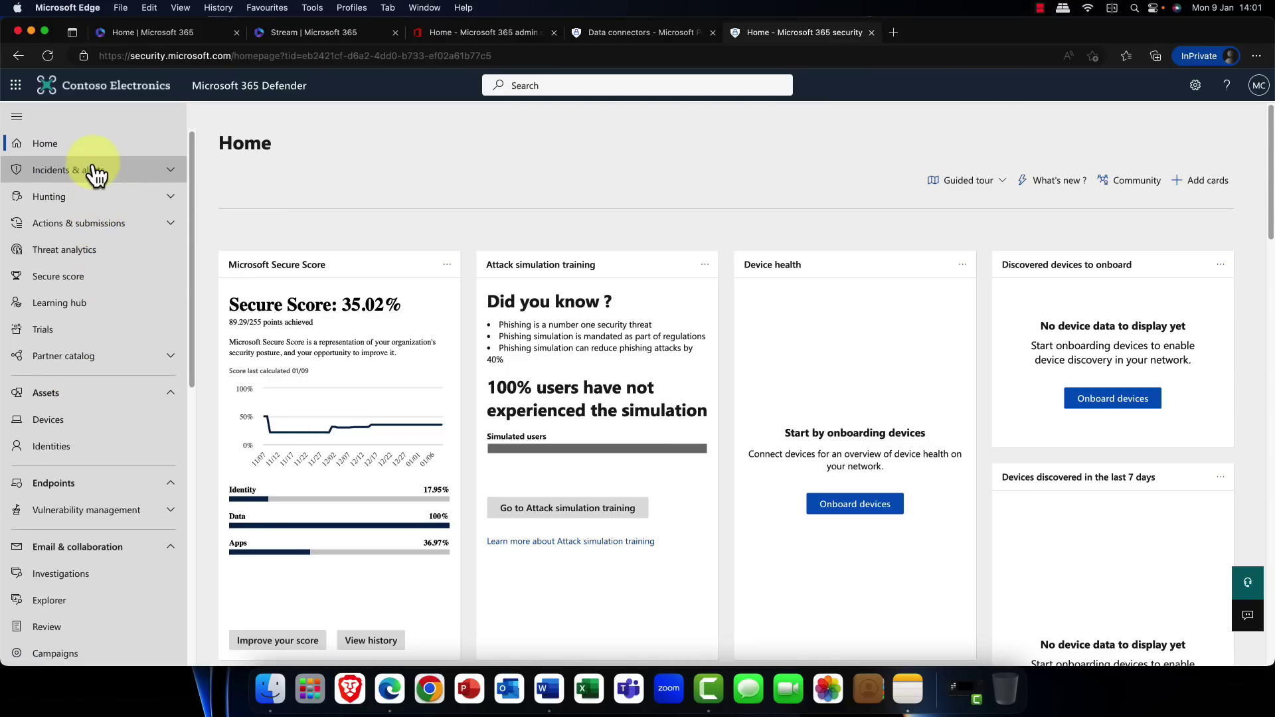
pyautogui.scroll(-1, 85, 226)
pyautogui.scroll(-4, 83, 234)
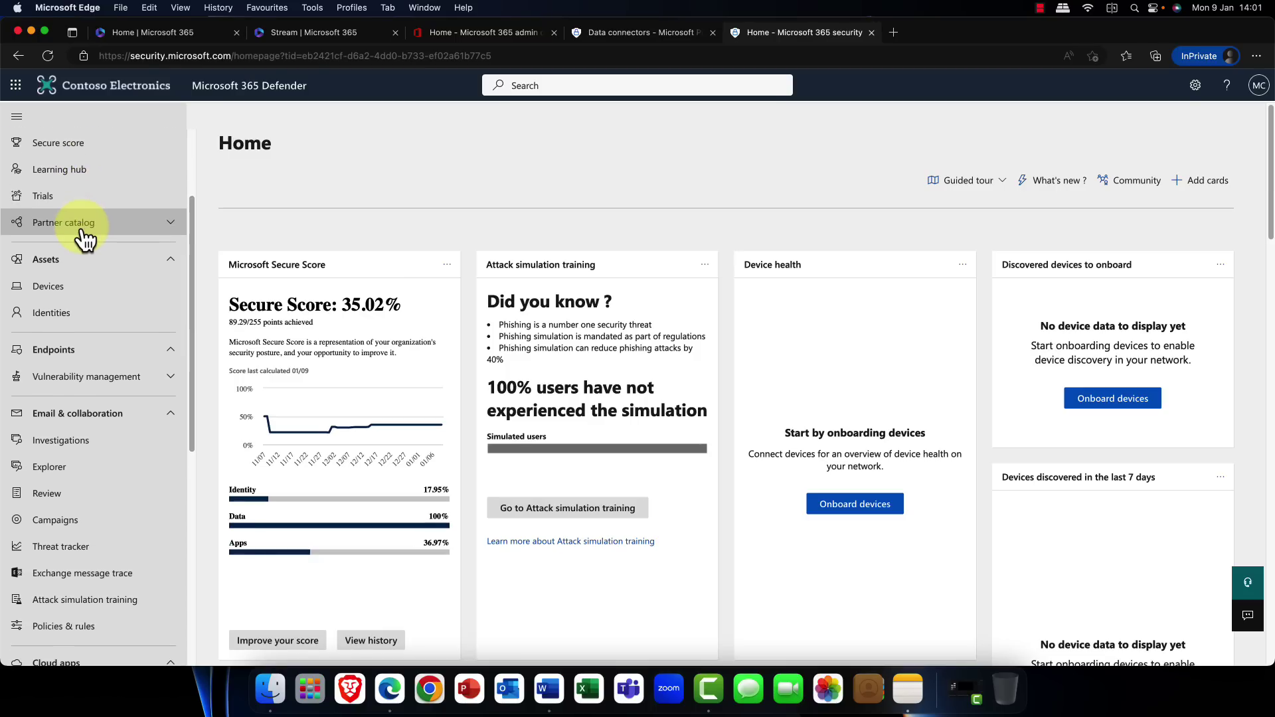
pyautogui.click(167, 380)
pyautogui.click(171, 381)
# Open Defender Settings to view its seven areas, from Security center through Cloud Apps
pyautogui.scroll(-8, 169, 372)
pyautogui.scroll(-2, 169, 372)
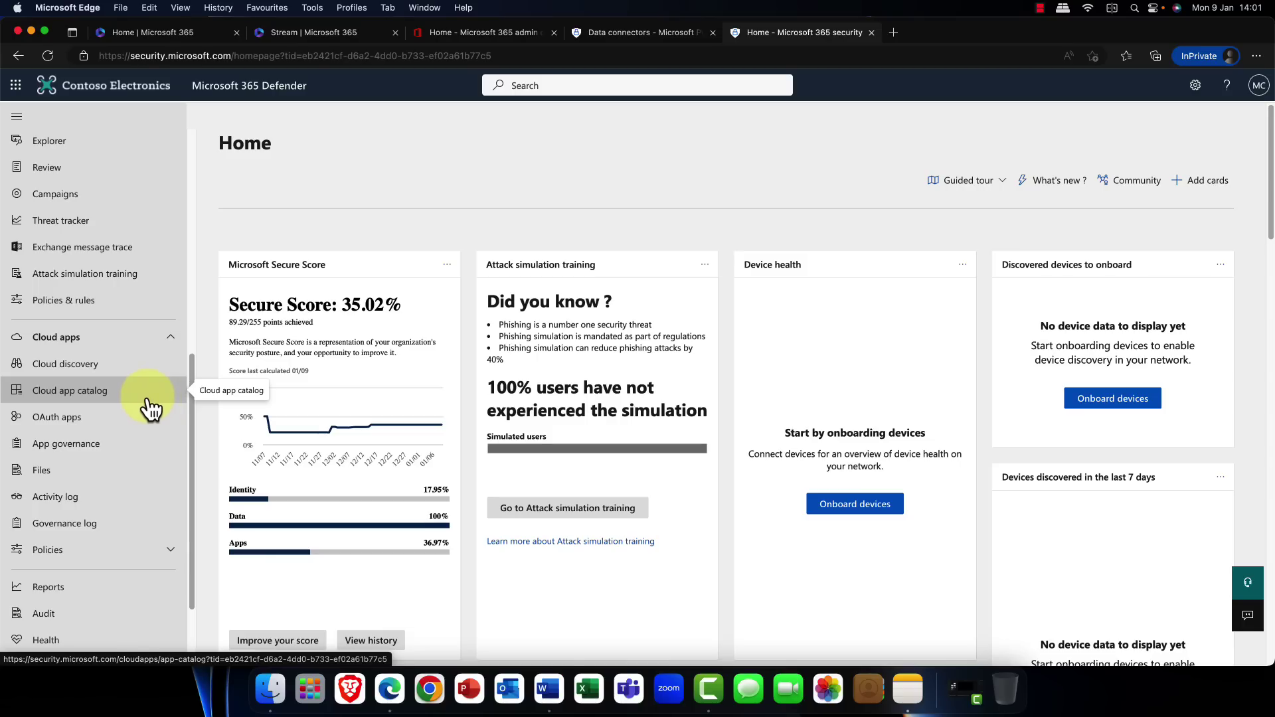
pyautogui.scroll(-4, 106, 425)
pyautogui.click(83, 586)
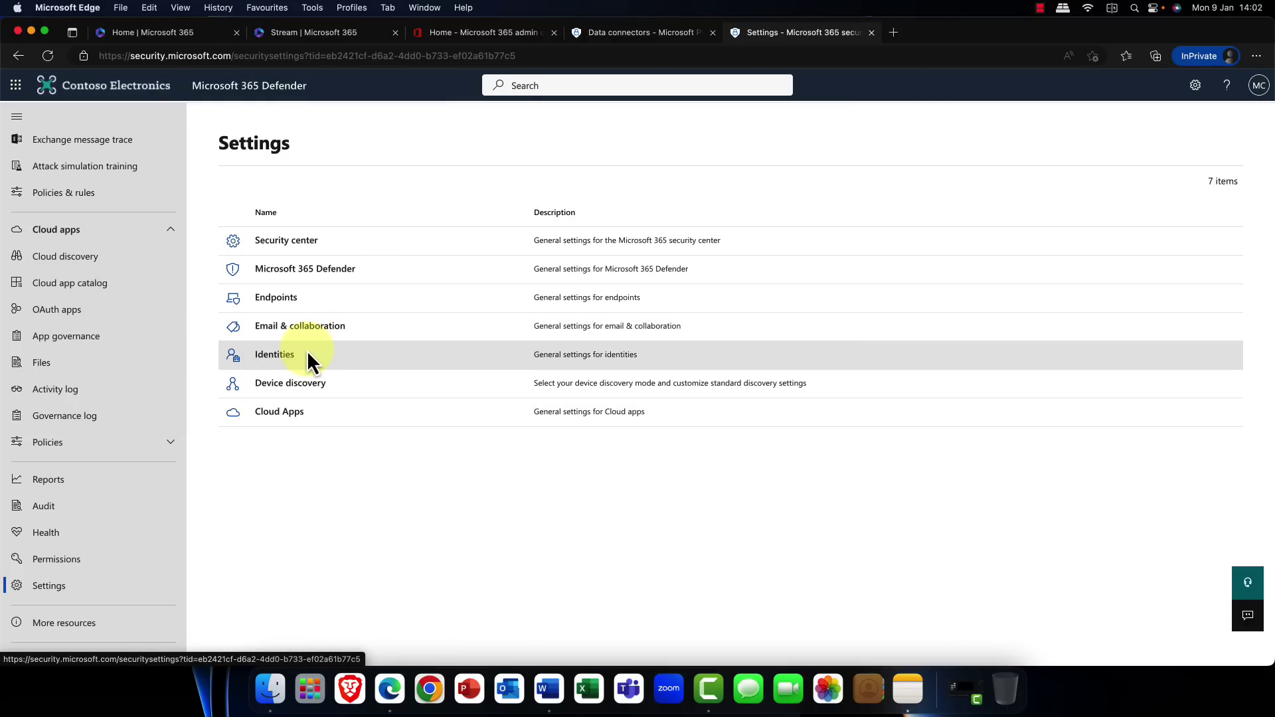
pyautogui.scroll(5, 47, 364)
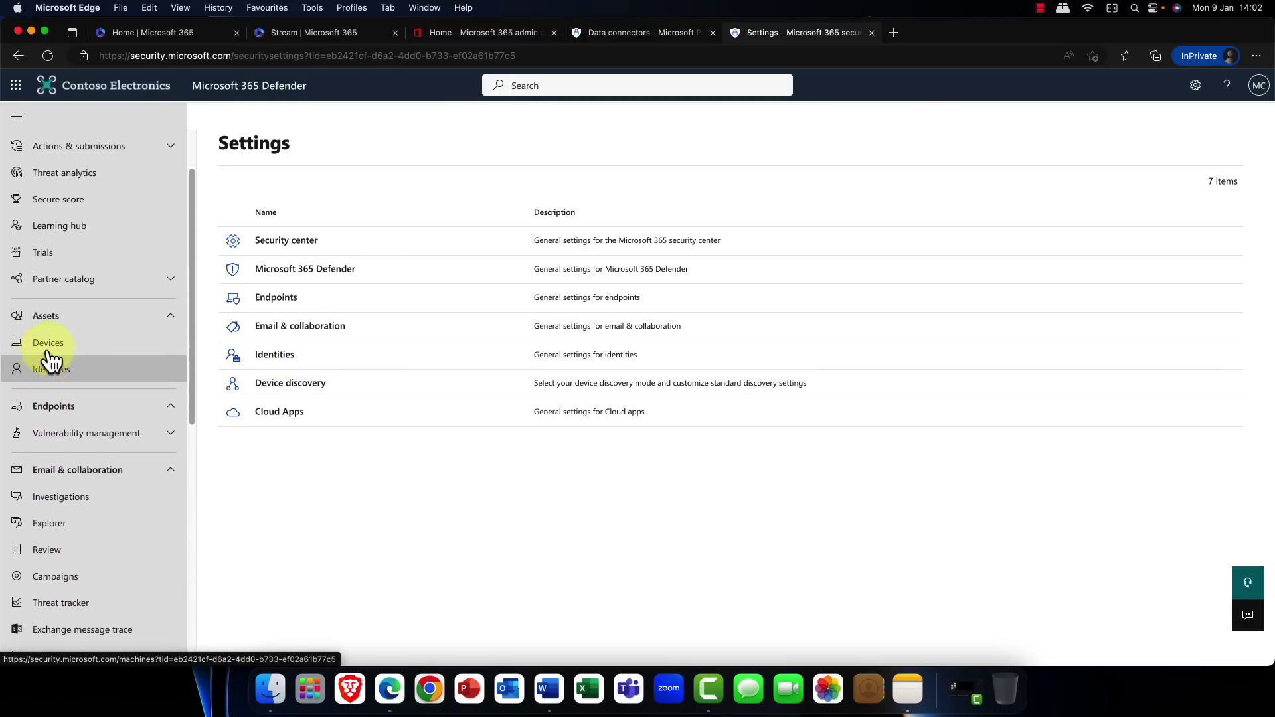
pyautogui.scroll(5, 47, 364)
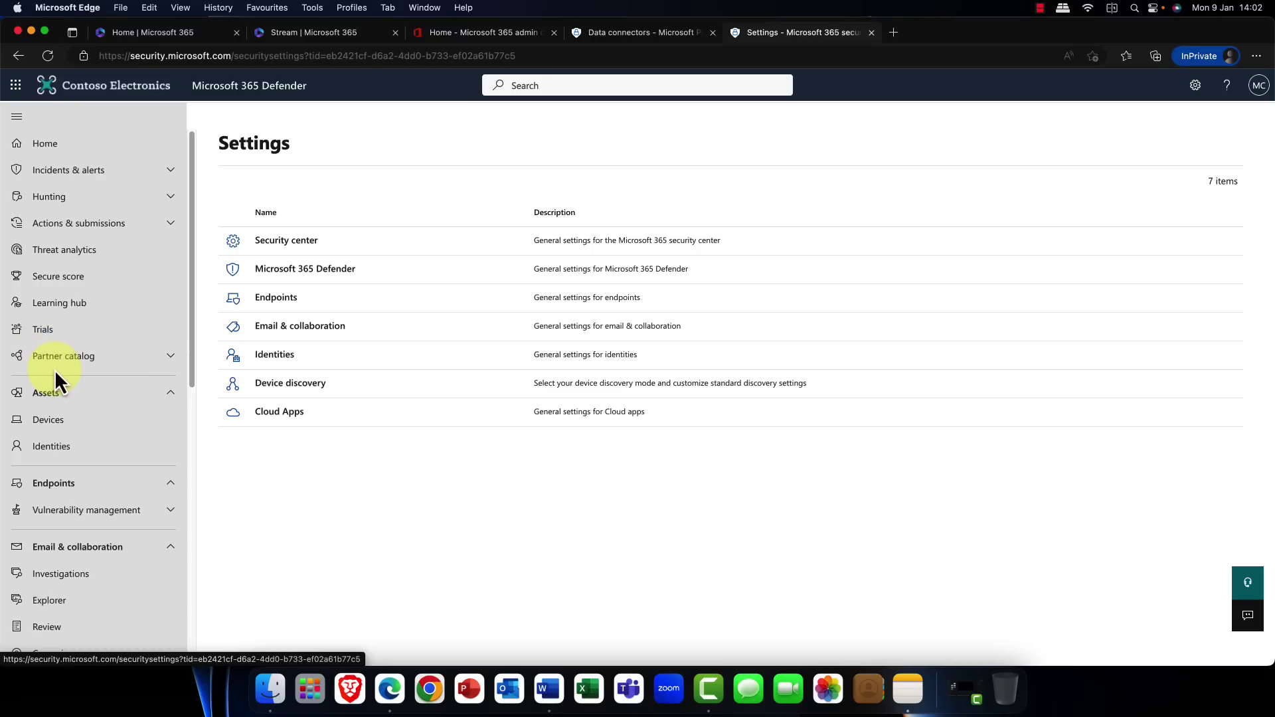
# Expand Partner catalog and browse the Technology partners listings
pyautogui.click(161, 359)
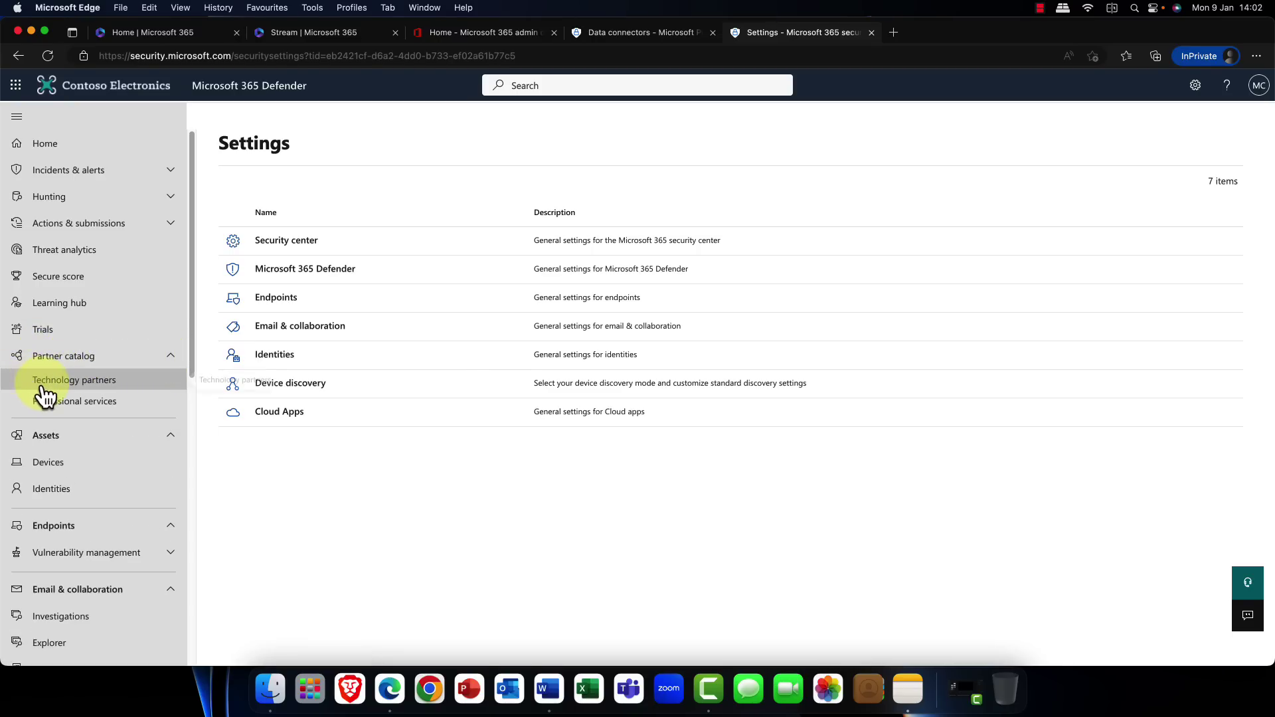
pyautogui.click(60, 393)
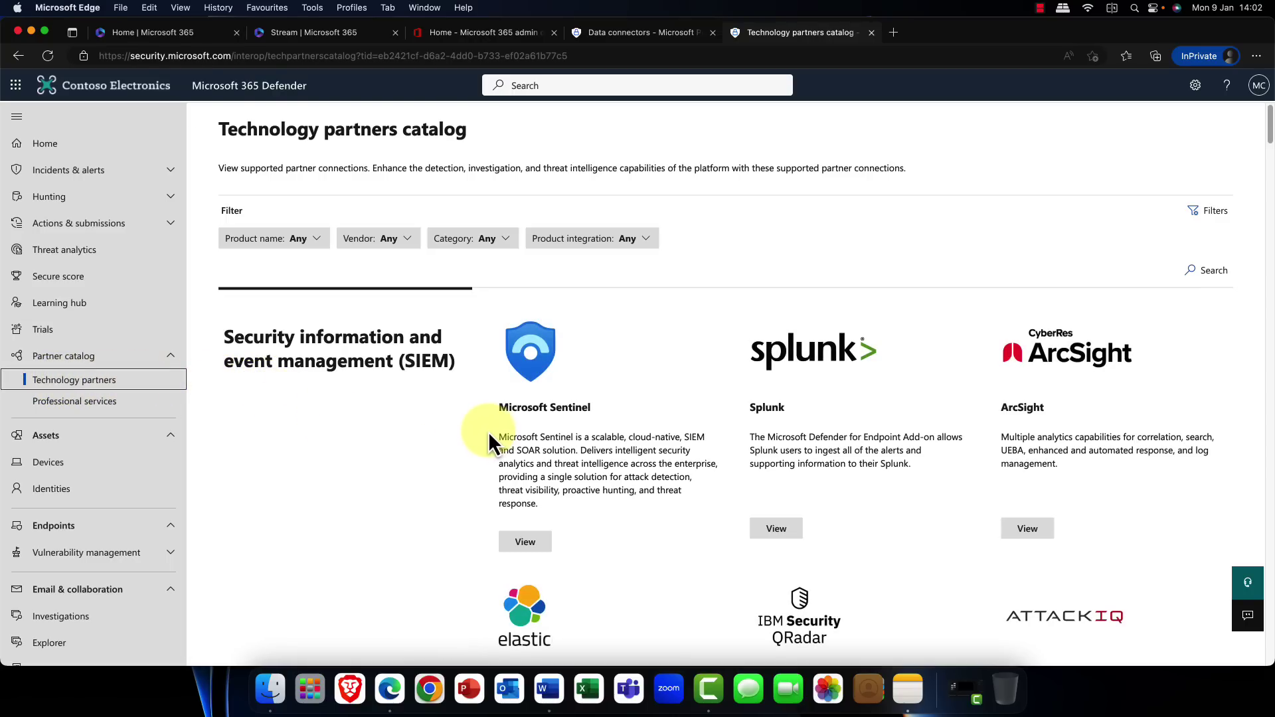
pyautogui.scroll(-5, 488, 431)
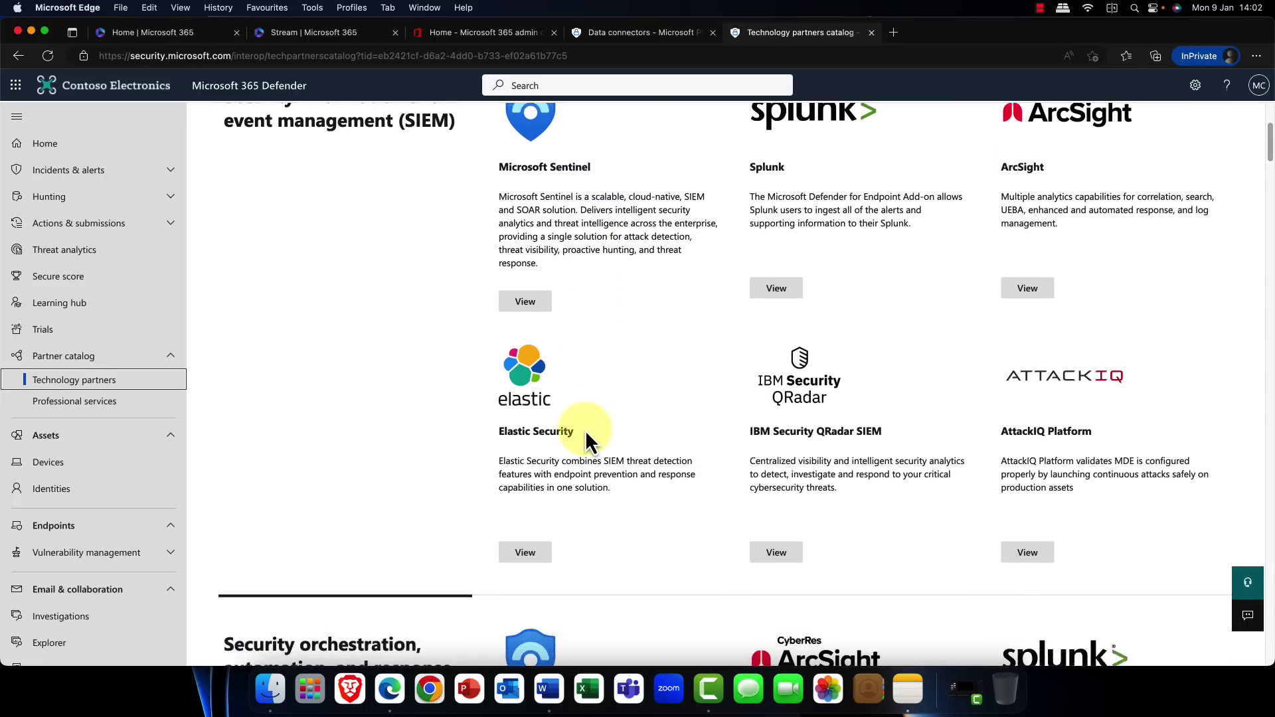
pyautogui.scroll(-7, 584, 429)
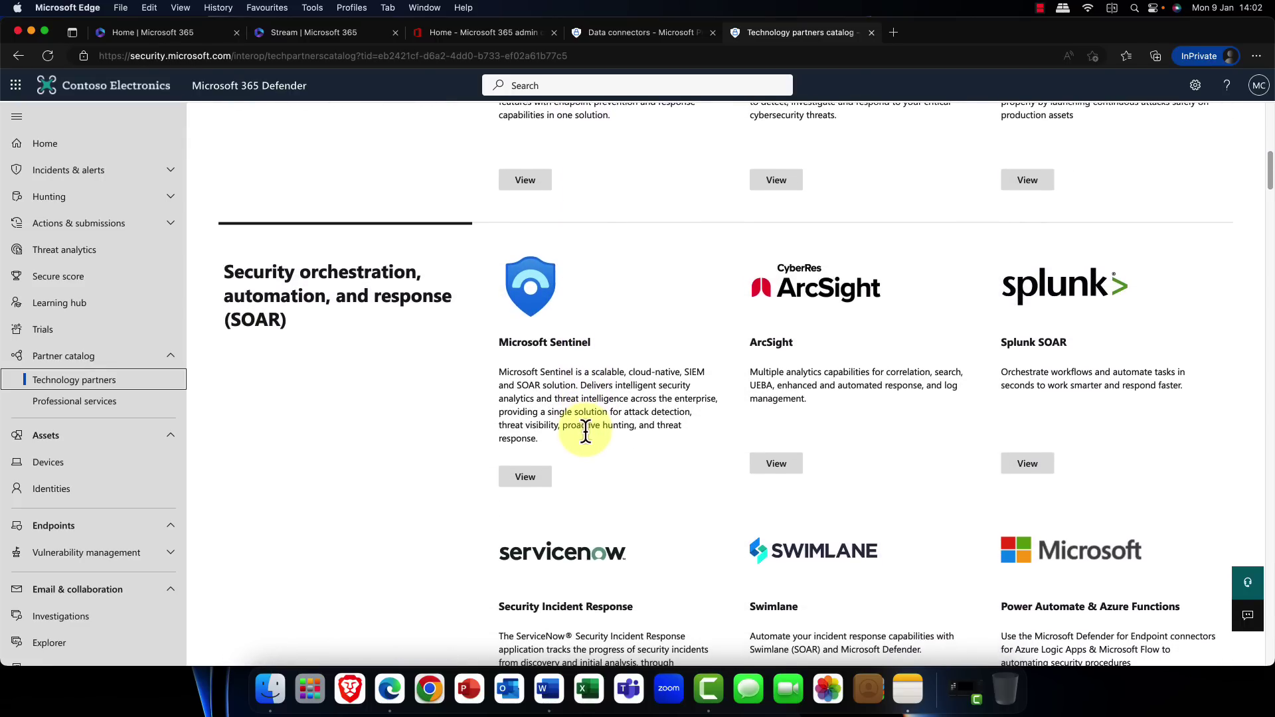
pyautogui.scroll(12, 584, 430)
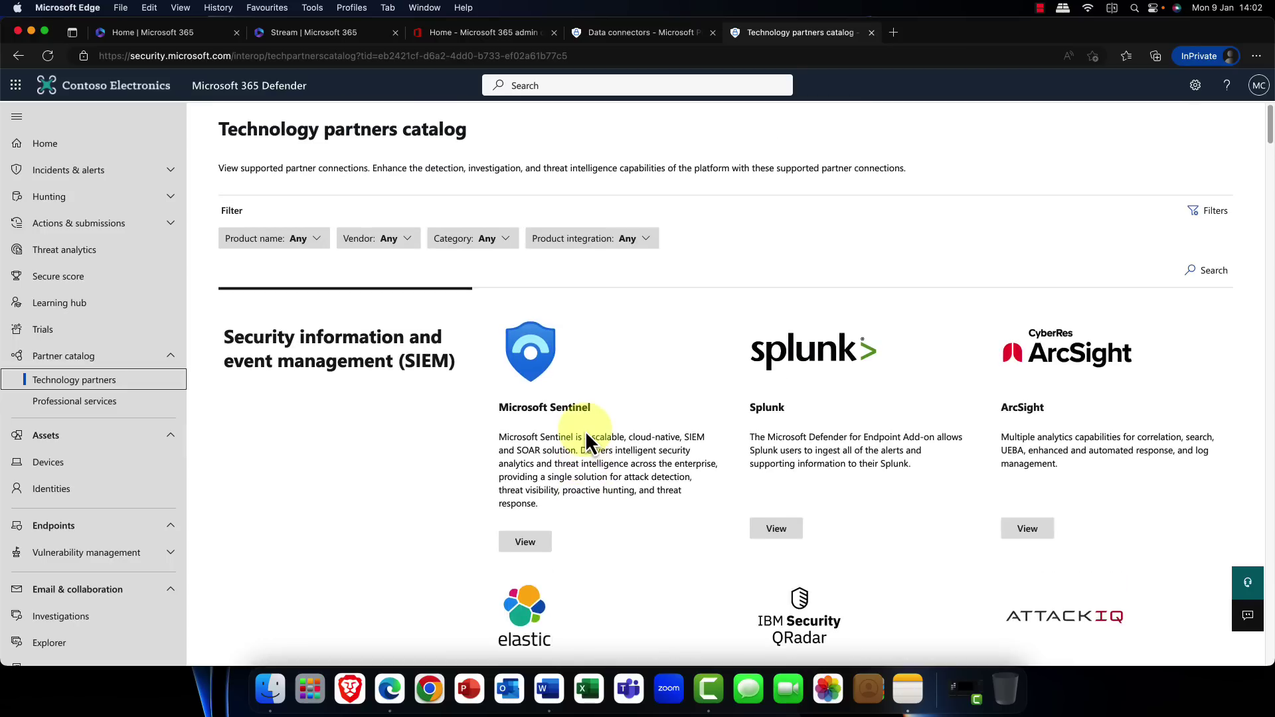
# Browse the Professional services catalog, such as Microsoft Defender Experts, then collapse Partner catalog
pyautogui.click(81, 406)
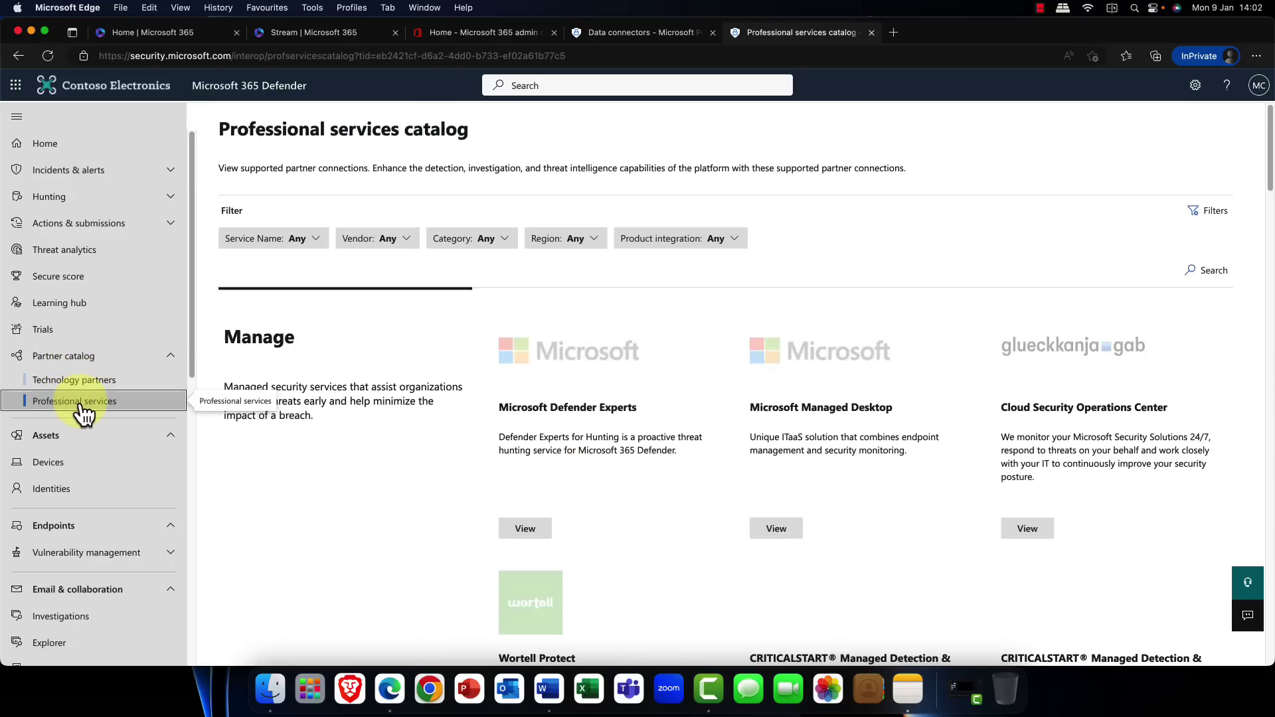
pyautogui.scroll(-6, 514, 398)
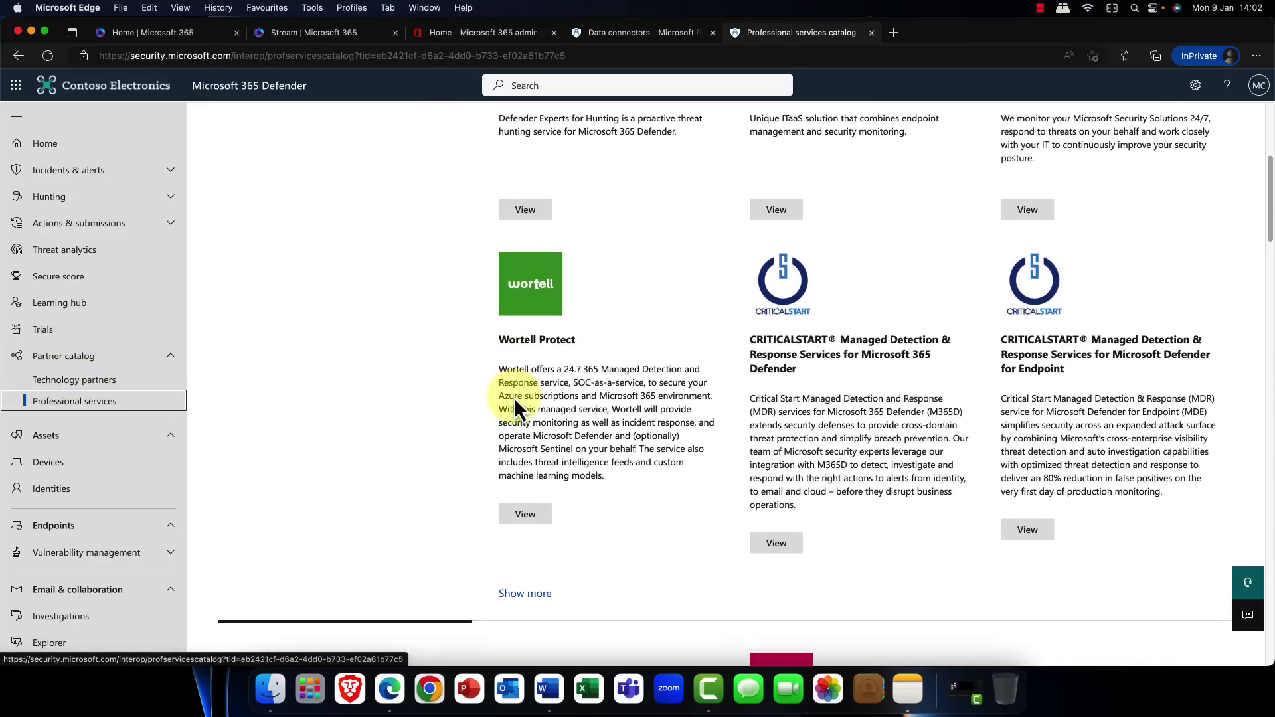
pyautogui.scroll(6, 514, 398)
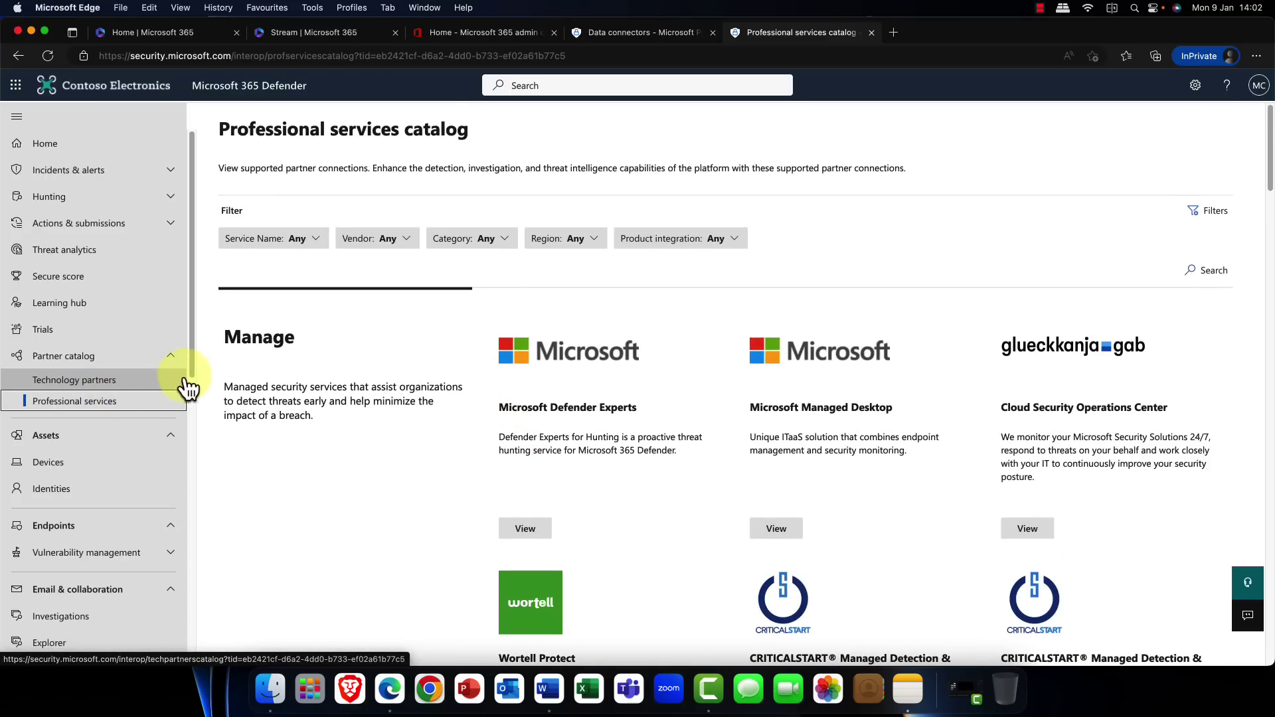
pyautogui.click(171, 361)
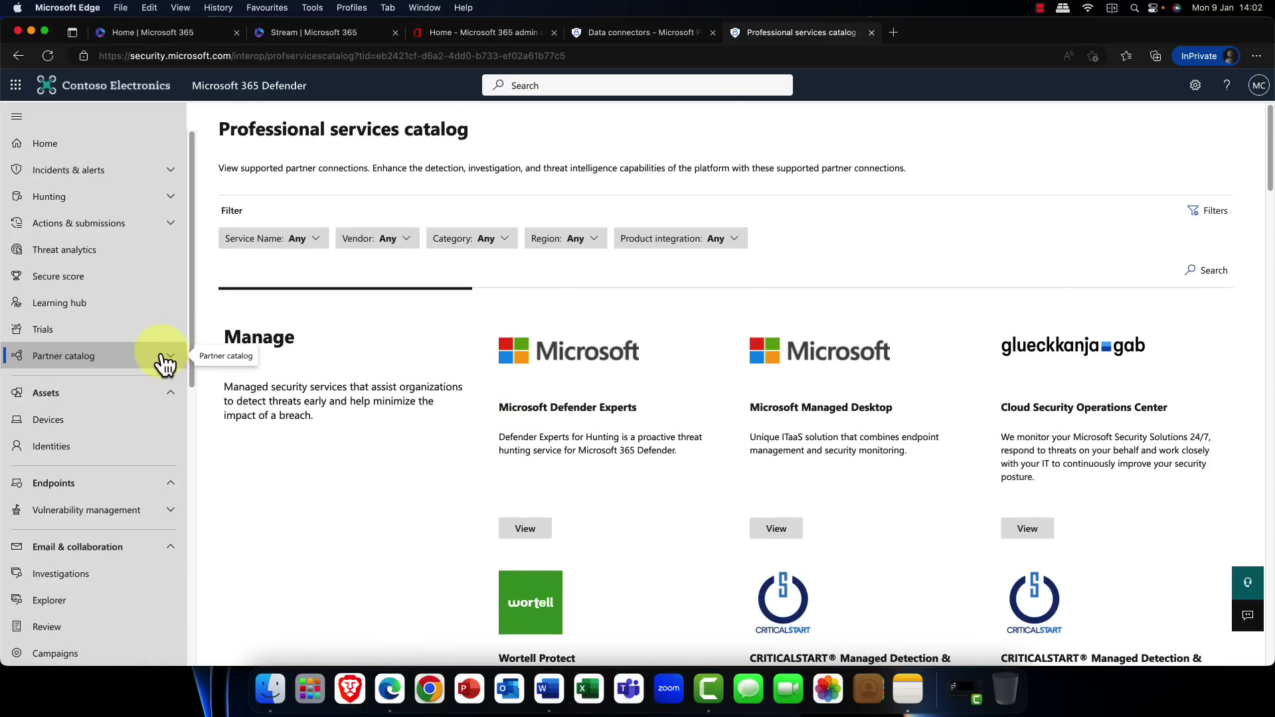